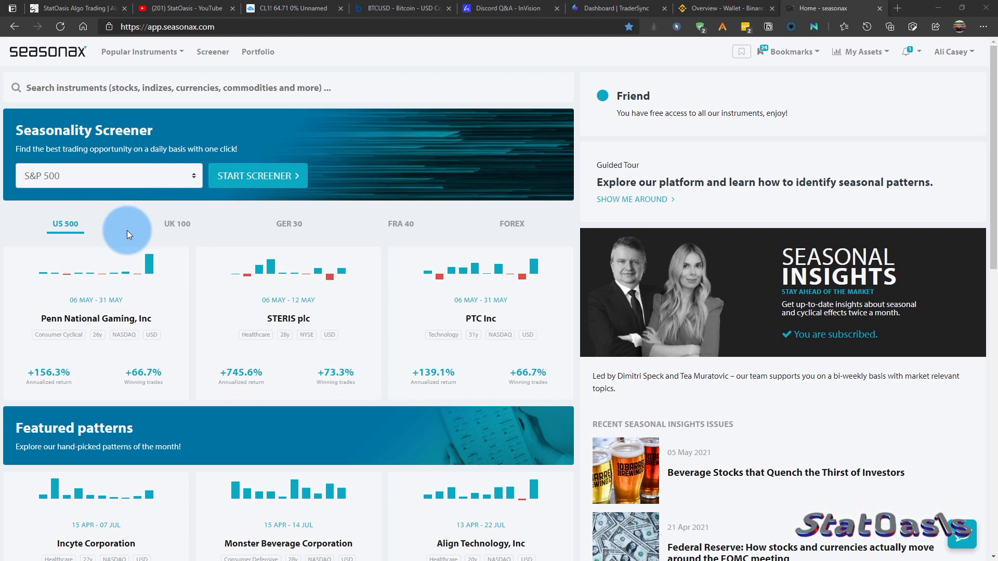
Step: Search the instruments for "gbp" and open the seasonality page of GBP/USD
{"action": "left_click", "coordinate": [69, 85]}
{"action": "type", "text": "gbp"}
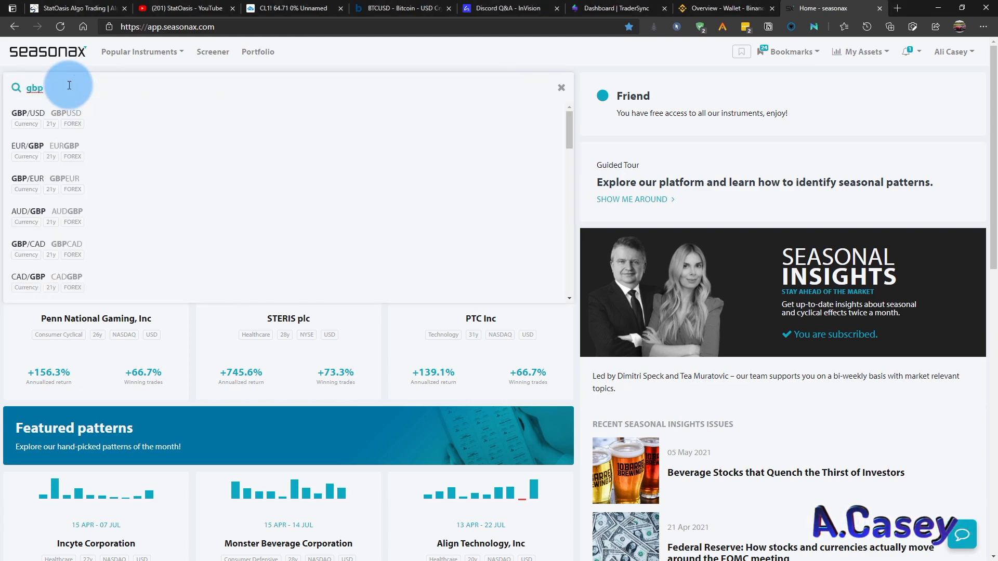
{"action": "left_click", "coordinate": [128, 117]}
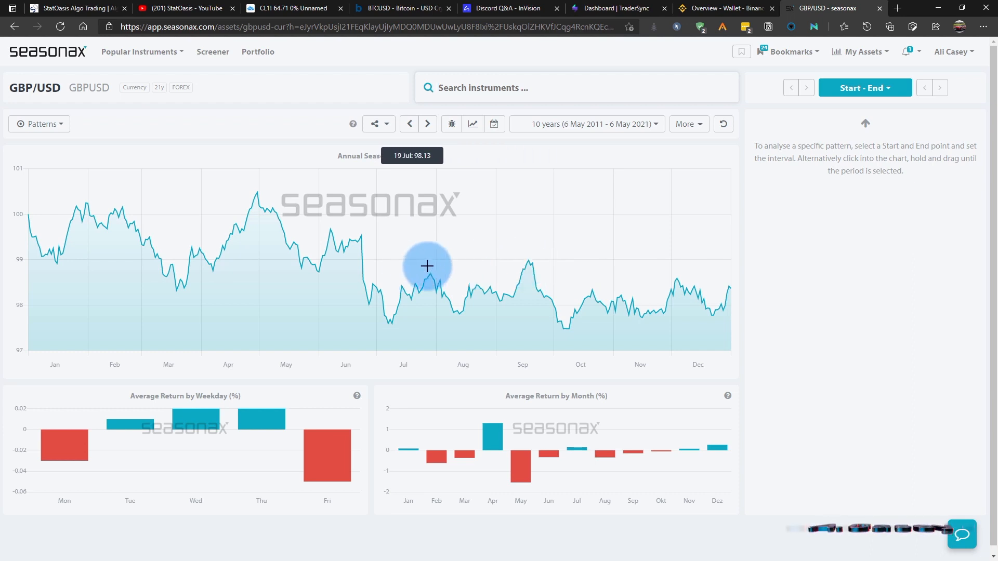
Step: Set the GBP/USD seasonal chart's period to 15 years and turn on its detrending option
{"action": "left_click", "coordinate": [608, 127]}
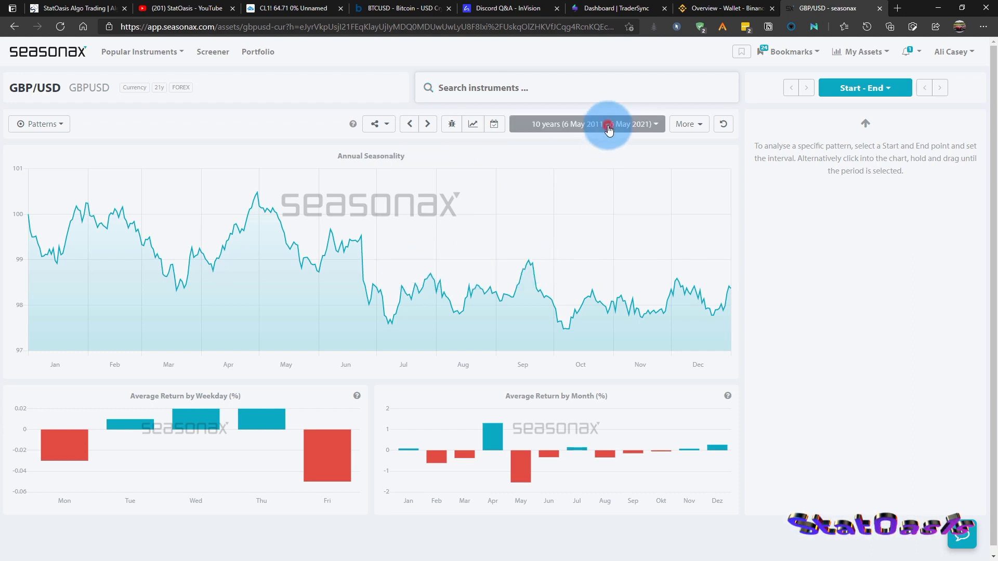
{"action": "left_click", "coordinate": [640, 202]}
{"action": "left_click_drag", "start_coordinate": [639, 201], "coordinate": [633, 191]}
{"action": "left_click", "coordinate": [473, 124]}
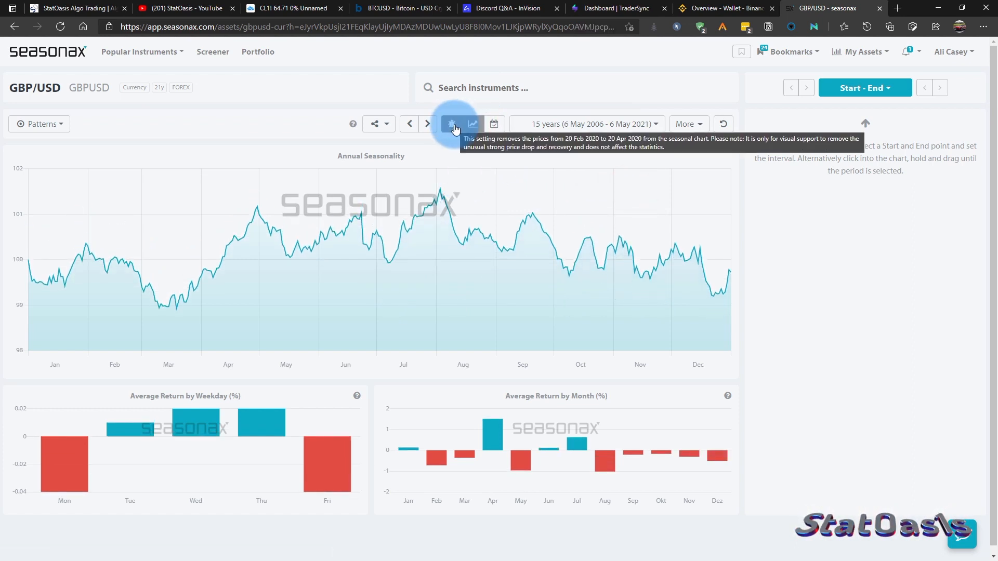
Step: Compare the seasonal chart with and without the 20 Feb to 20 Apr 2020 prices, leaving those prices removed
{"action": "left_click", "coordinate": [454, 128]}
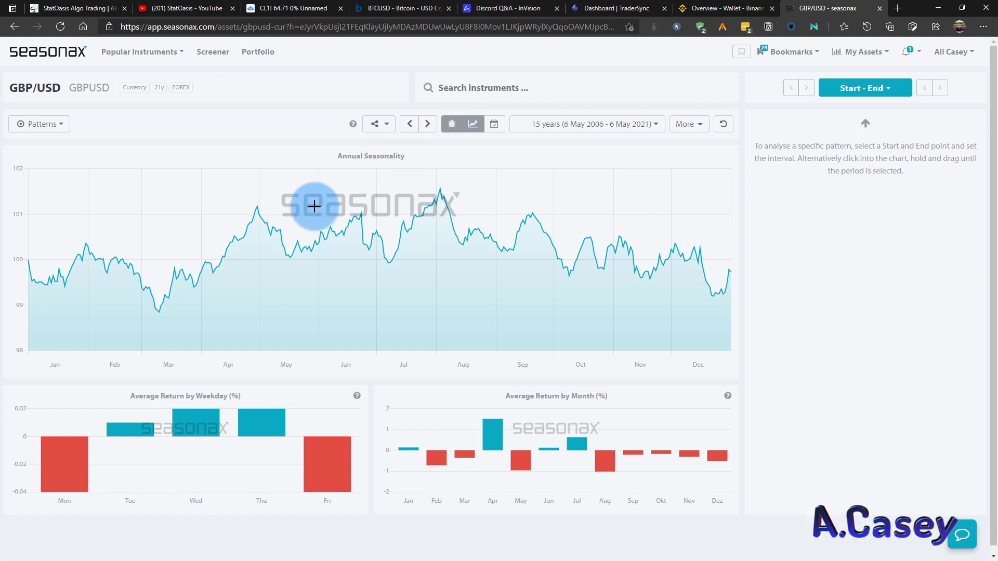
{"action": "left_click", "coordinate": [454, 125]}
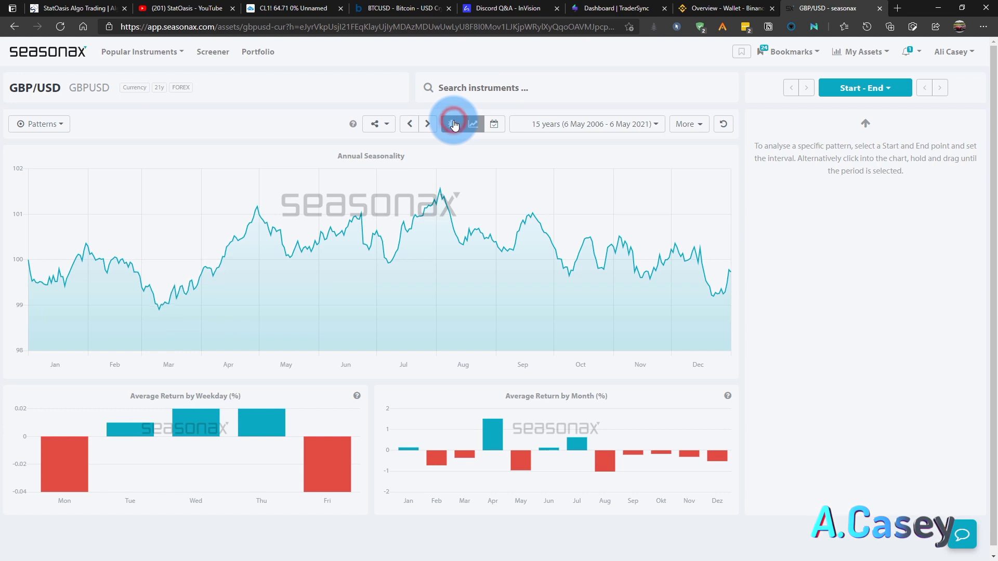
{"action": "left_click", "coordinate": [454, 125]}
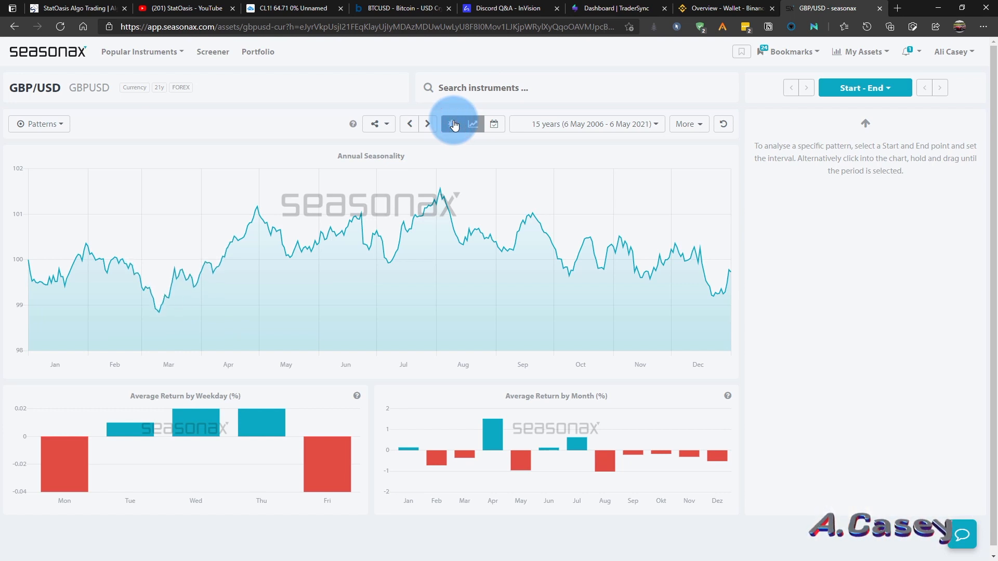
{"action": "left_click", "coordinate": [454, 125]}
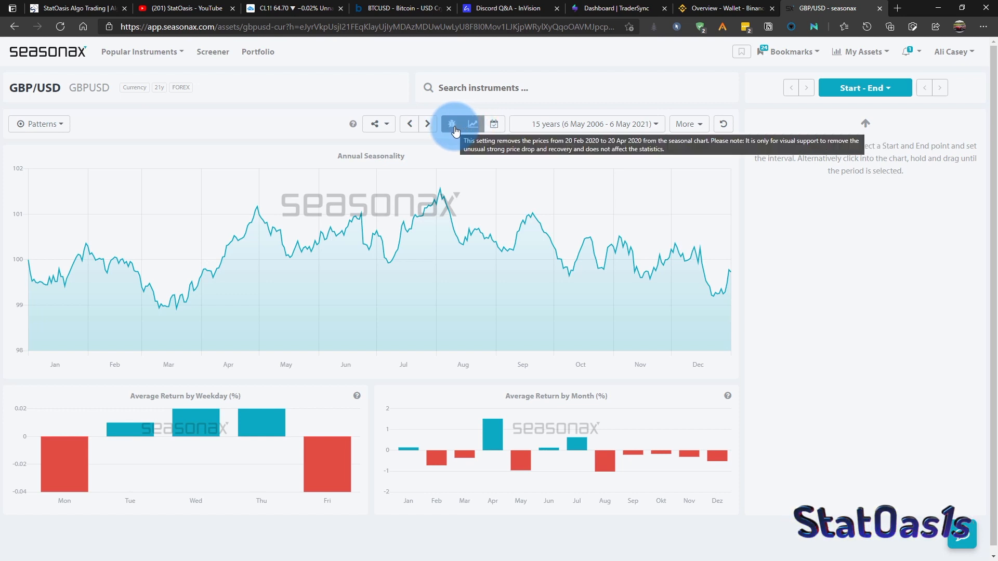
{"action": "left_click", "coordinate": [452, 125]}
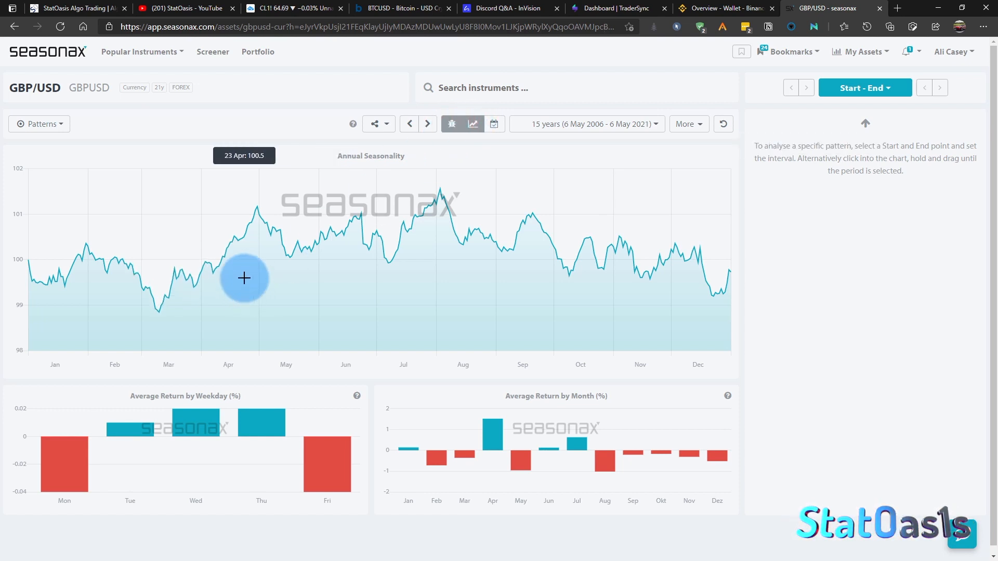
Step: Inspect the chart patterns for 9 Mar - 30 Apr, 8 Jul - 3 Aug and 20 Sep - 9 Oct, and clear the selection
{"action": "left_click_drag", "start_coordinate": [157, 307], "coordinate": [256, 289]}
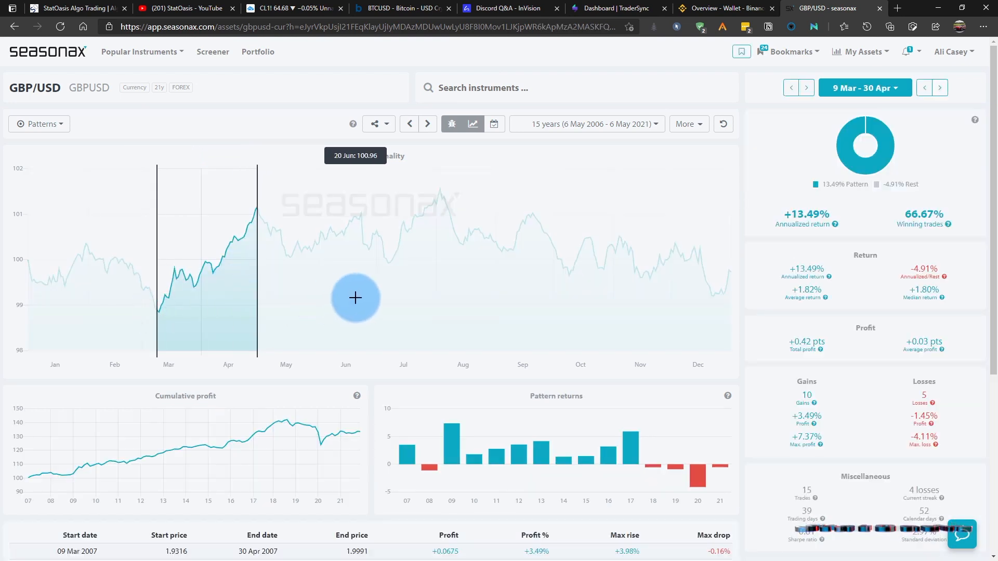
{"action": "left_click_drag", "start_coordinate": [390, 263], "coordinate": [441, 262]}
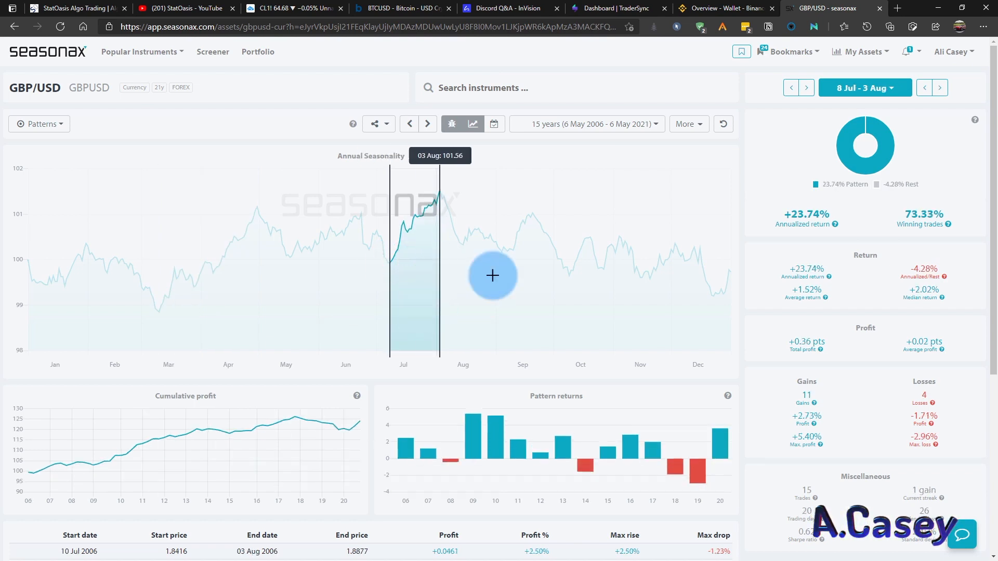
{"action": "left_click_drag", "start_coordinate": [533, 217], "coordinate": [569, 229]}
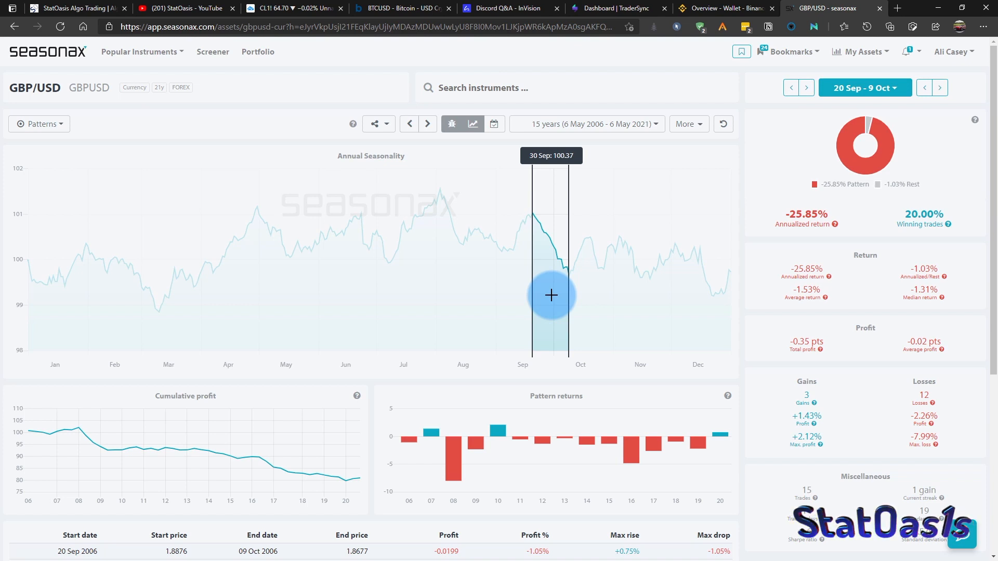
{"action": "left_click", "coordinate": [430, 286]}
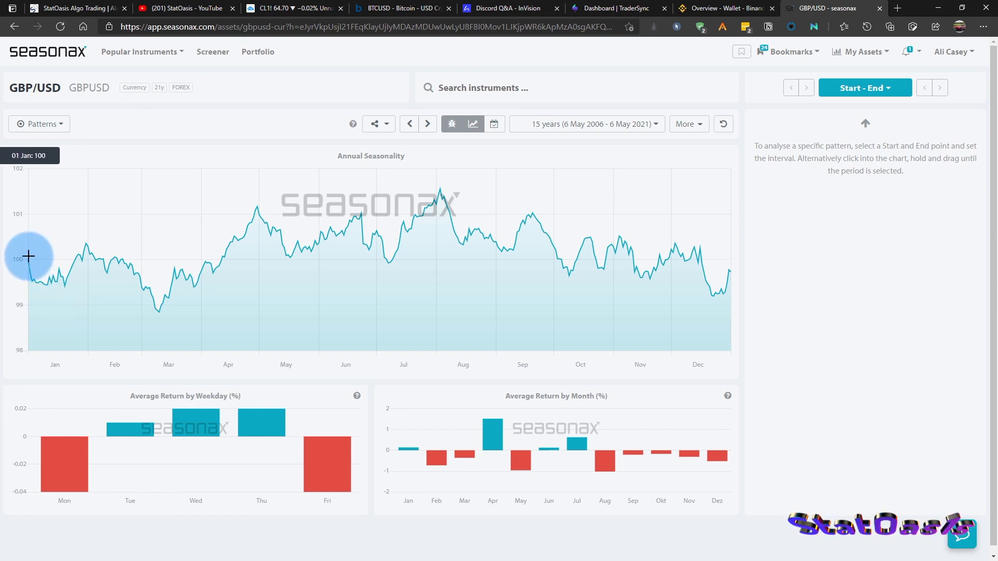
Step: Mark 1 Jan - 10 Jan and 1 Mar - 10 Mar on the seasonal chart to view their pattern statistics
{"action": "left_click_drag", "start_coordinate": [28, 256], "coordinate": [45, 258]}
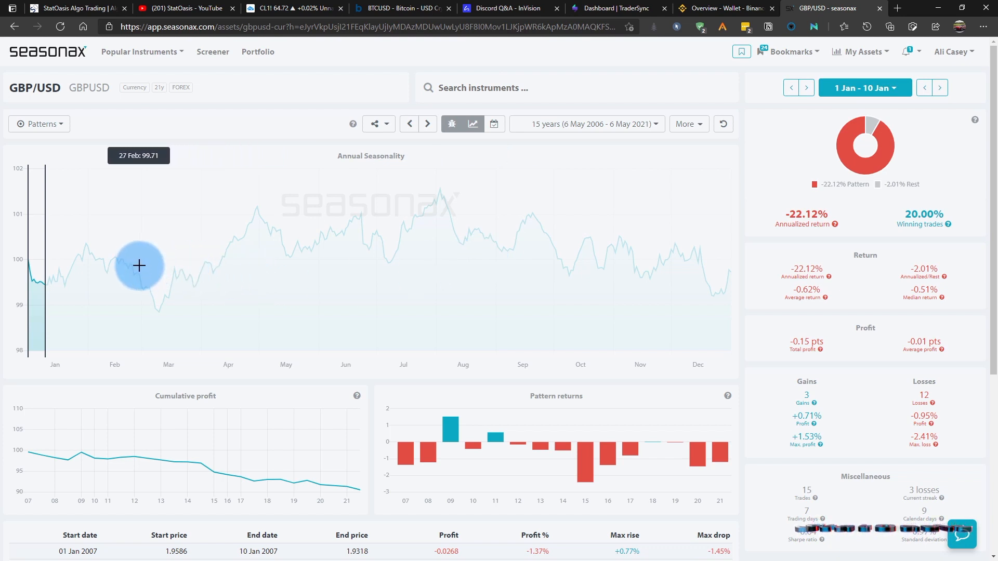
{"action": "left_click_drag", "start_coordinate": [141, 266], "coordinate": [159, 268]}
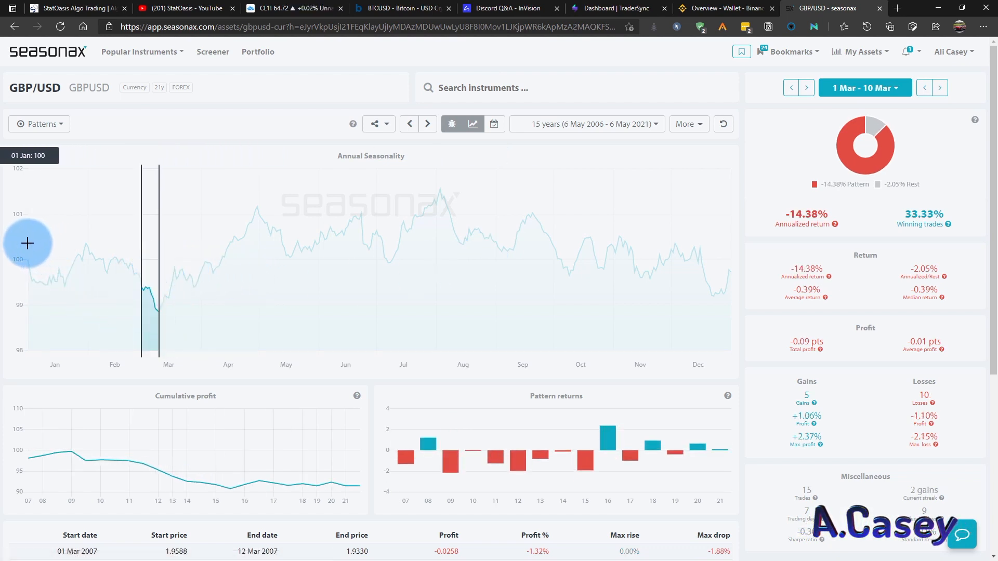
Step: Mark early January on the seasonal chart and set the pattern's dates to 1 Jan - 10 Jan
{"action": "left_click_drag", "start_coordinate": [28, 243], "coordinate": [46, 243]}
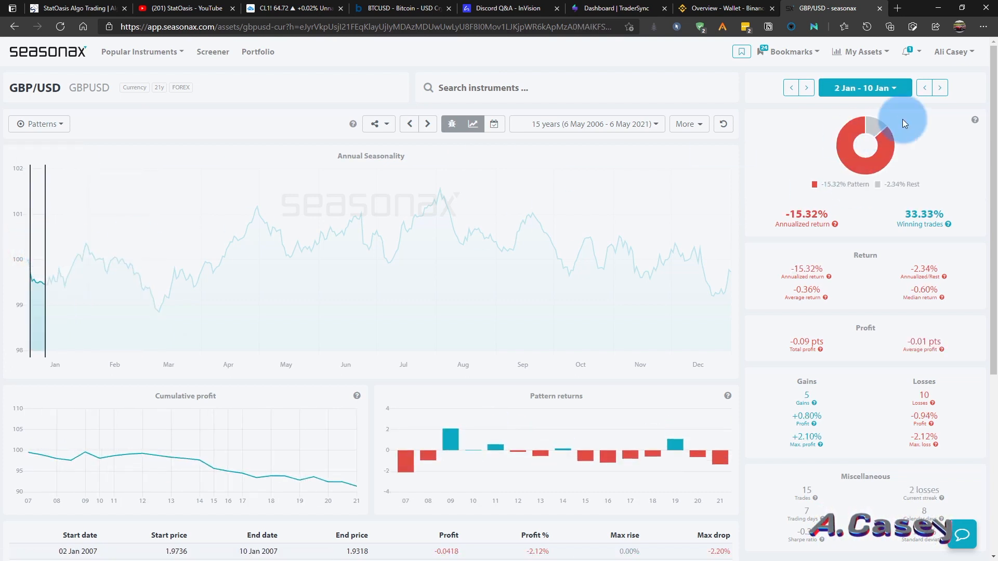
{"action": "left_click", "coordinate": [857, 92]}
{"action": "left_click", "coordinate": [771, 134]}
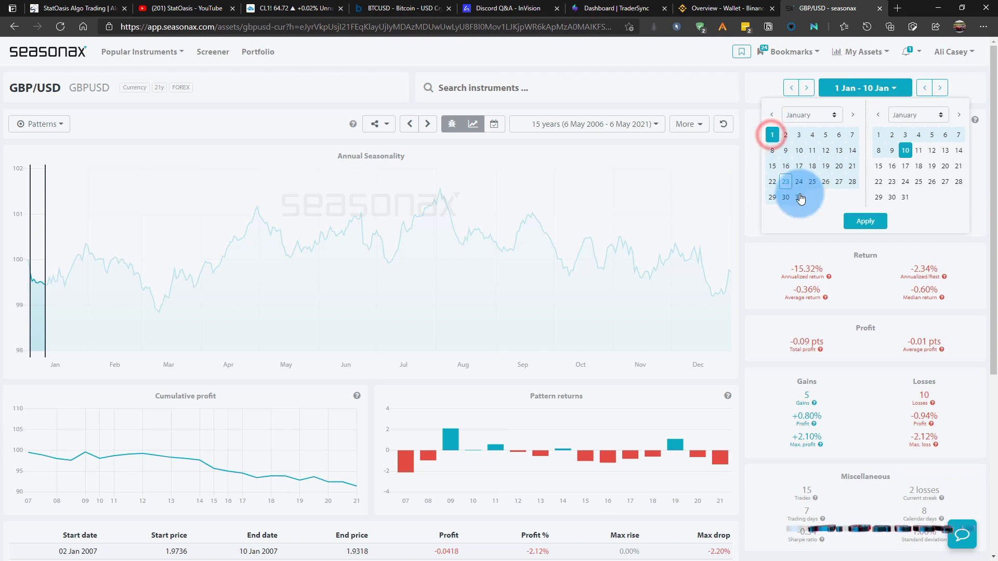
{"action": "left_click", "coordinate": [861, 223]}
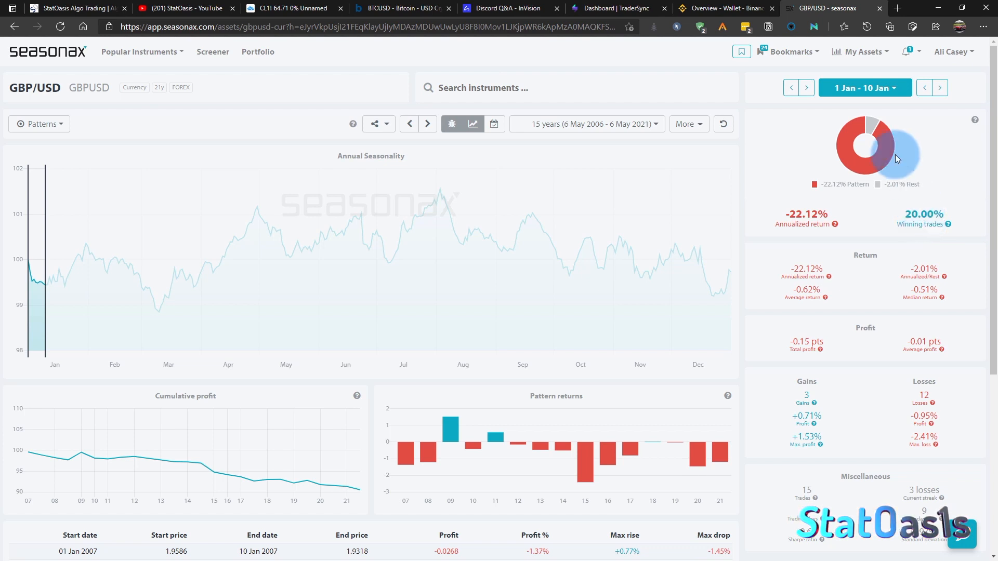
Step: Set the analysed pattern period to 1 Feb - 10 Feb and apply it
{"action": "left_click", "coordinate": [887, 86]}
{"action": "left_click", "coordinate": [856, 115]}
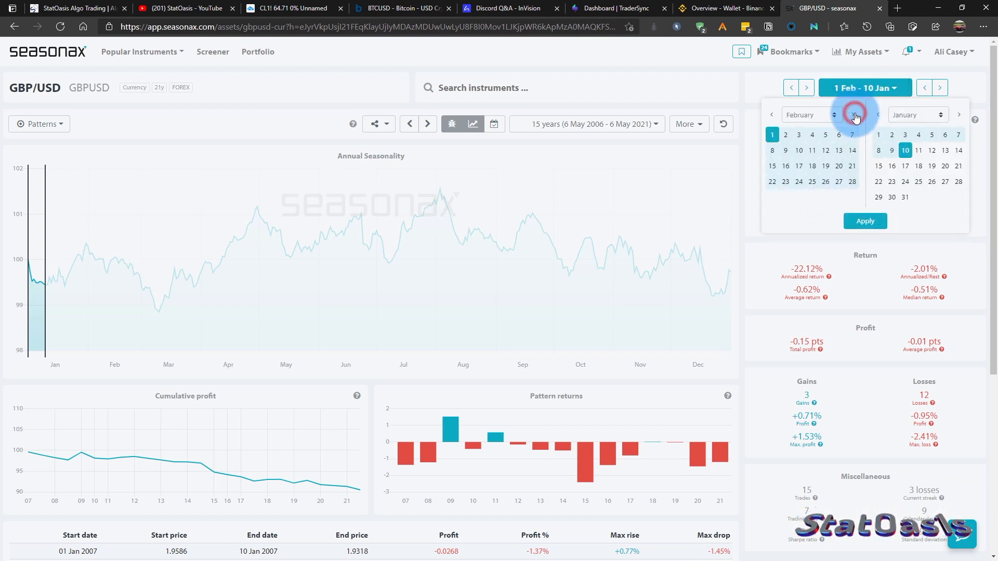
{"action": "left_click", "coordinate": [959, 114]}
{"action": "left_click", "coordinate": [883, 208]}
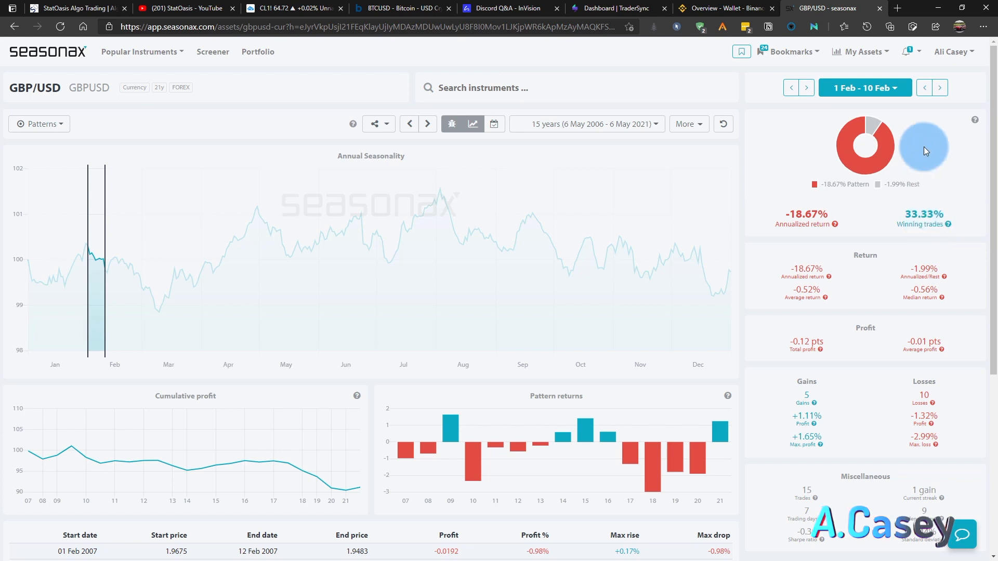
Step: Set the analysed pattern period to 1 Mar - 10 Mar and apply it
{"action": "left_click", "coordinate": [878, 88]}
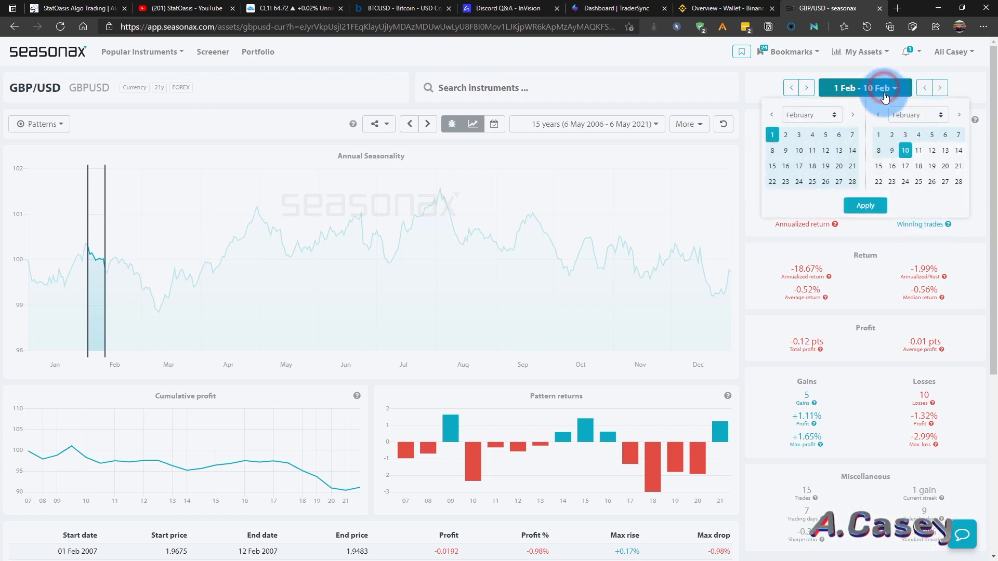
{"action": "left_click", "coordinate": [856, 116]}
{"action": "left_click", "coordinate": [959, 115]}
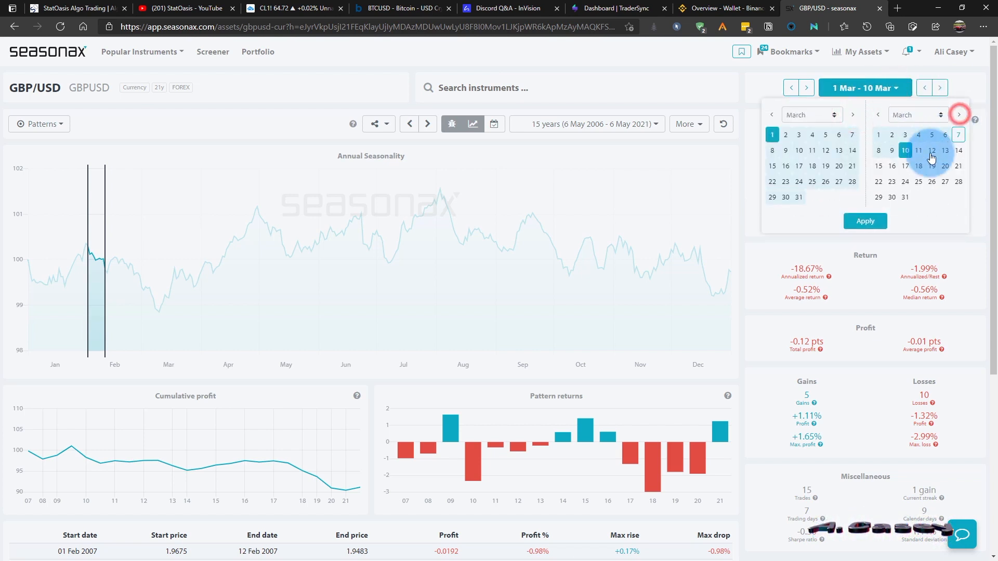
{"action": "left_click", "coordinate": [864, 221]}
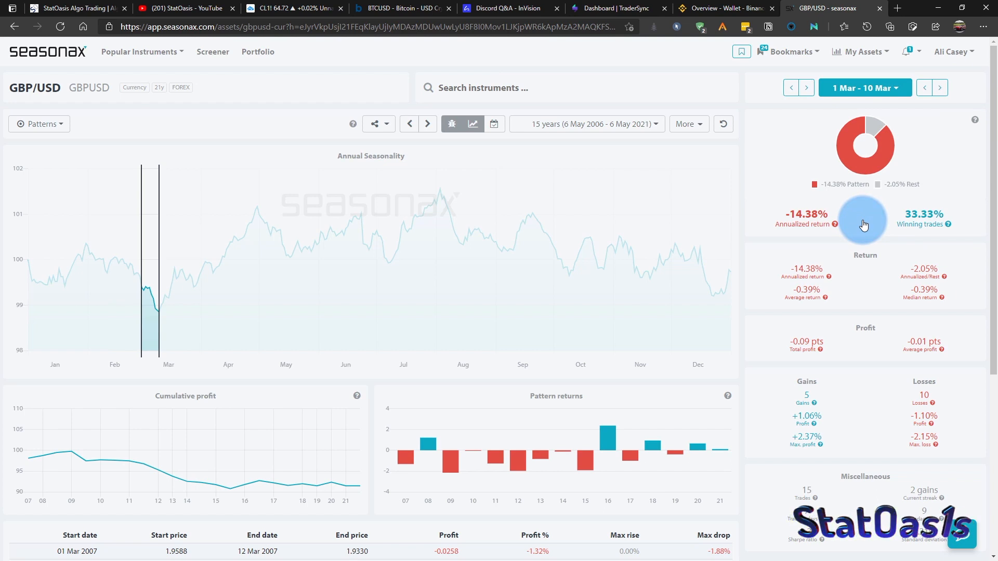
Step: Set the analysed pattern period to 1 Apr - 10 Apr and apply it
{"action": "left_click", "coordinate": [892, 88]}
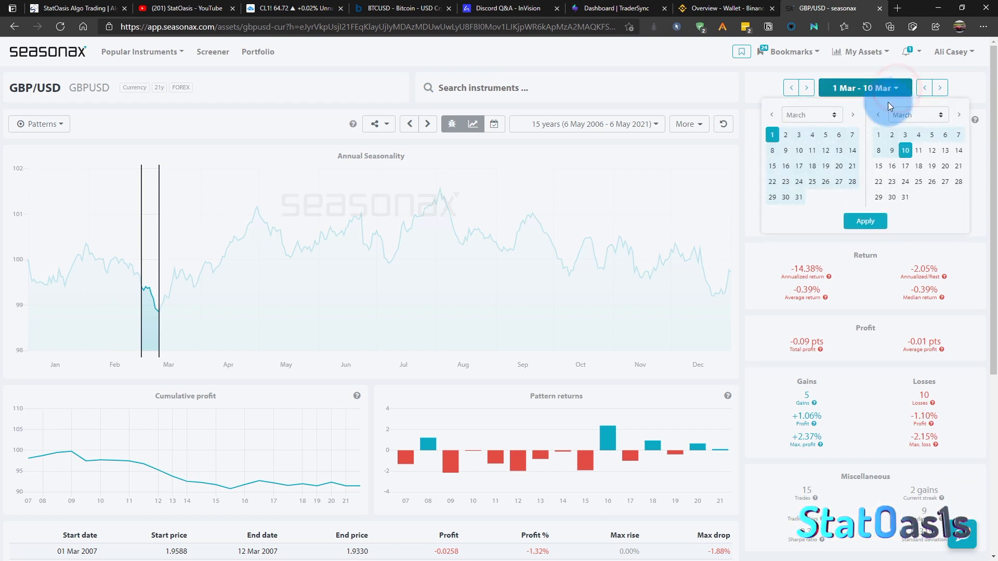
{"action": "left_click", "coordinate": [852, 115]}
{"action": "left_click", "coordinate": [959, 114]}
{"action": "left_click", "coordinate": [872, 220]}
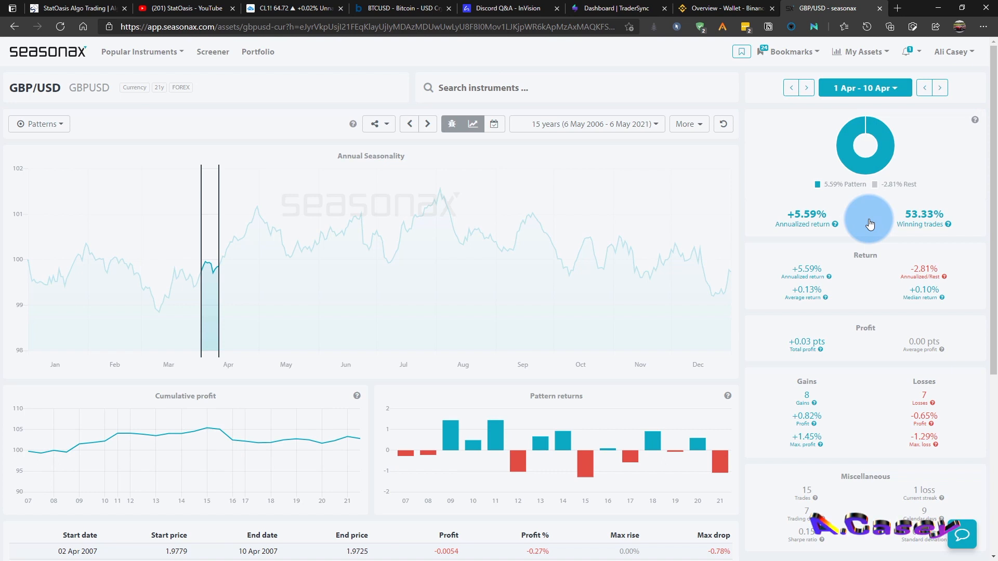
Step: Set the analysed pattern period to 1 May - 10 May and apply it
{"action": "left_click", "coordinate": [887, 88]}
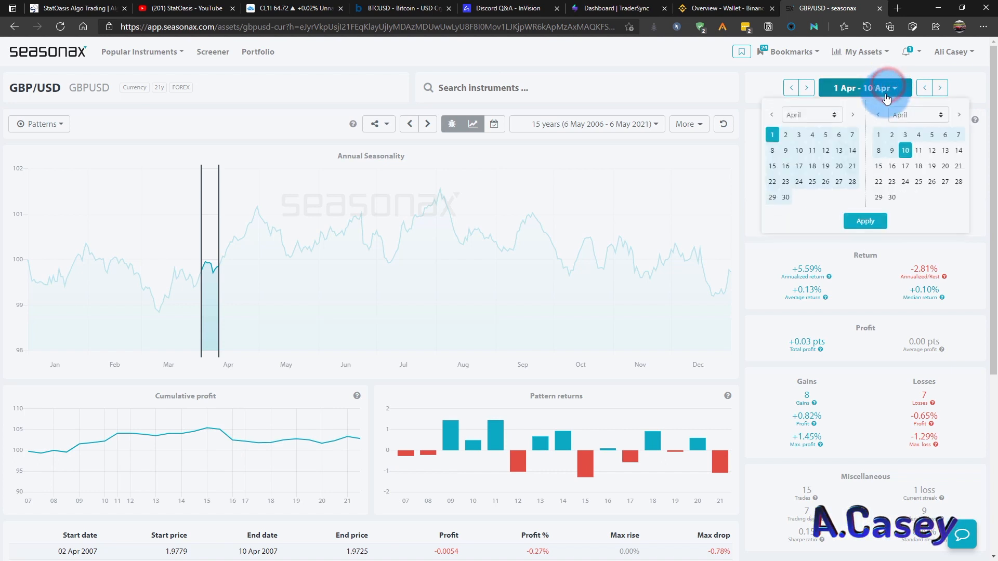
{"action": "left_click", "coordinate": [855, 115]}
{"action": "left_click", "coordinate": [958, 115]}
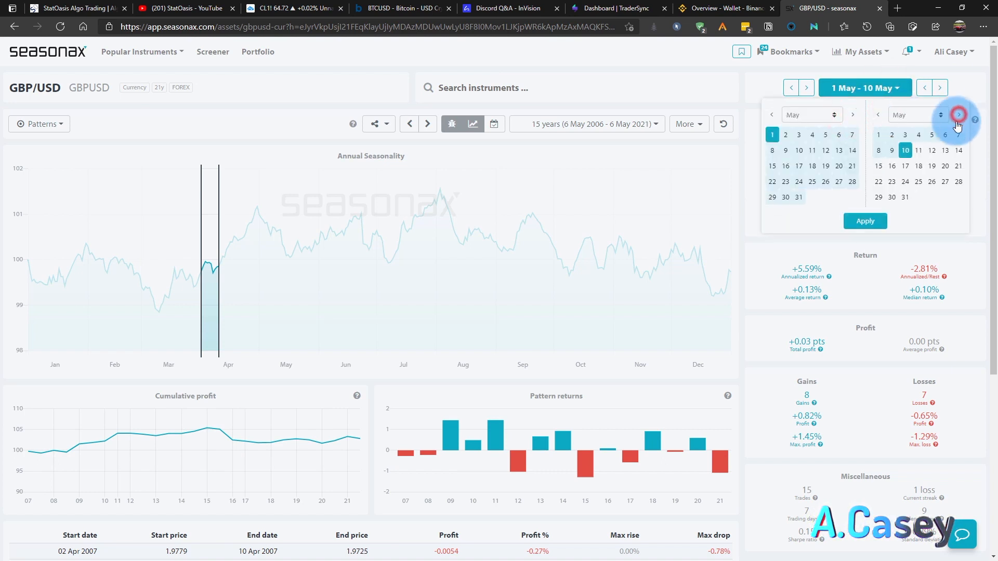
{"action": "left_click", "coordinate": [866, 222]}
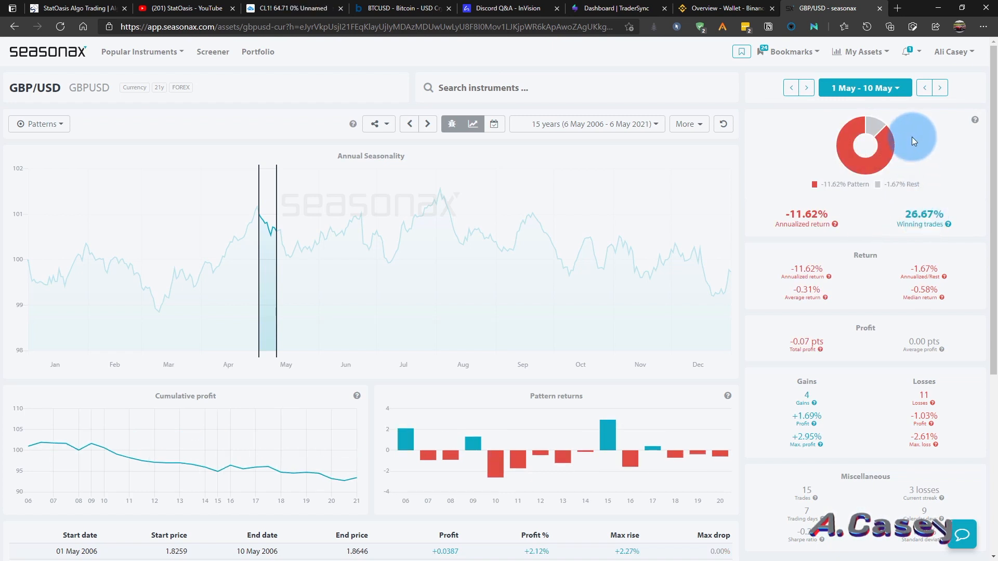
Step: Set the analysed pattern period to 1 Jun - 10 Jun and apply it
{"action": "left_click", "coordinate": [900, 95]}
{"action": "left_click", "coordinate": [853, 115]}
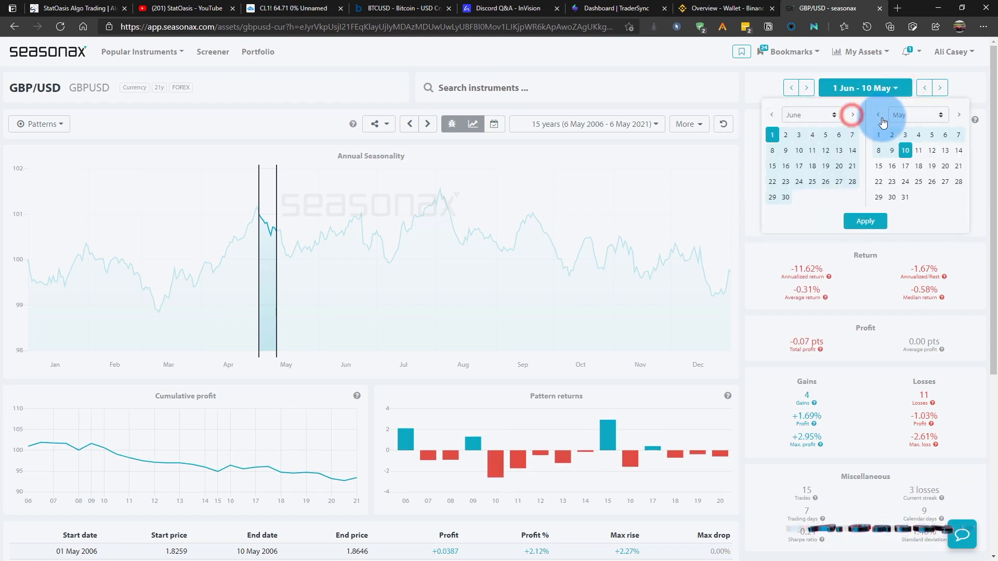
{"action": "left_click", "coordinate": [960, 115]}
{"action": "left_click", "coordinate": [878, 220]}
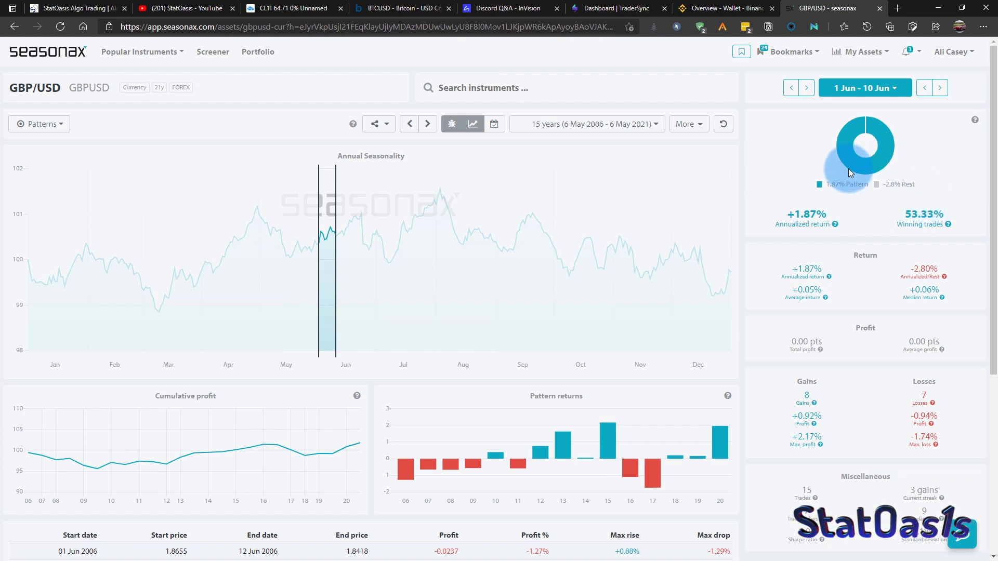
Step: Set the analysed pattern period to 1 Jul - 10 Jul and apply it
{"action": "left_click", "coordinate": [892, 86]}
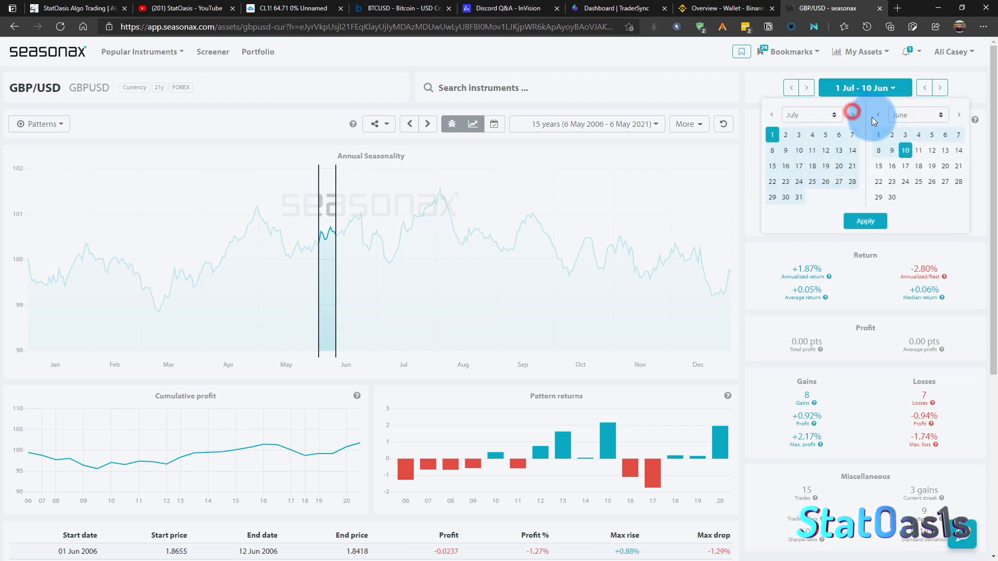
{"action": "left_click", "coordinate": [959, 115]}
{"action": "left_click", "coordinate": [876, 220]}
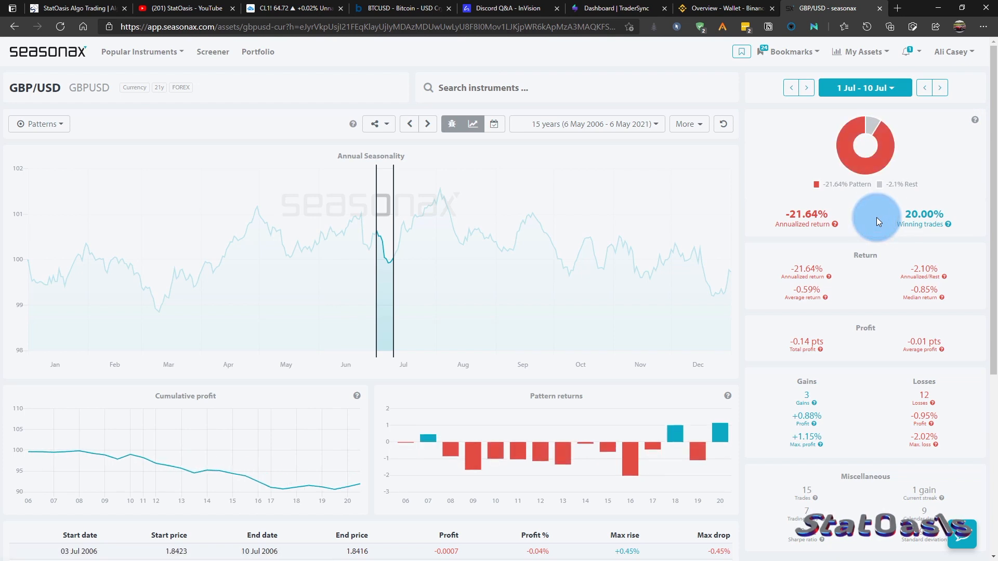
Step: Set the analysed pattern period to 1 Aug - 10 Aug and apply it
{"action": "left_click", "coordinate": [882, 88]}
{"action": "left_click", "coordinate": [850, 115]}
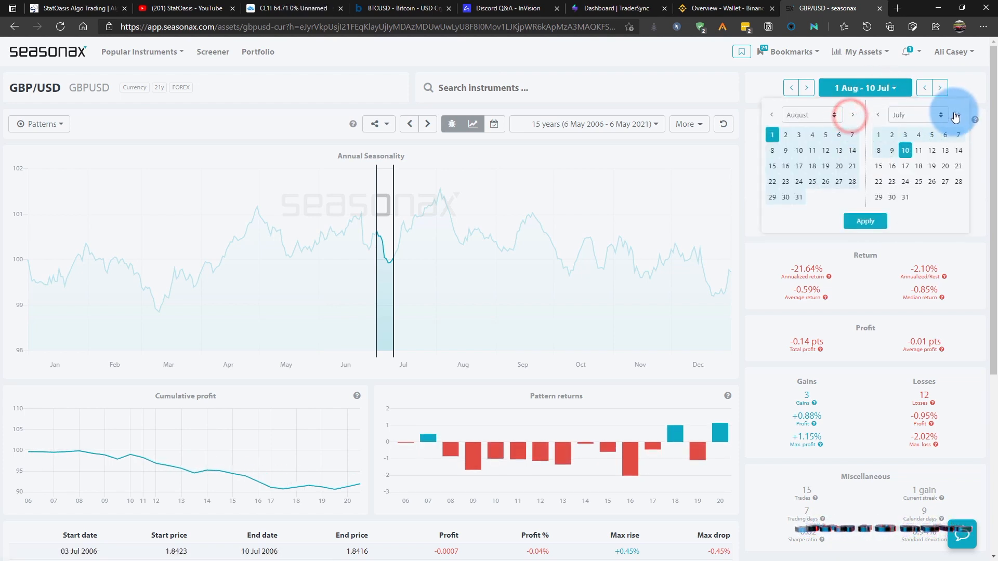
{"action": "left_click", "coordinate": [959, 115]}
{"action": "left_click", "coordinate": [865, 221]}
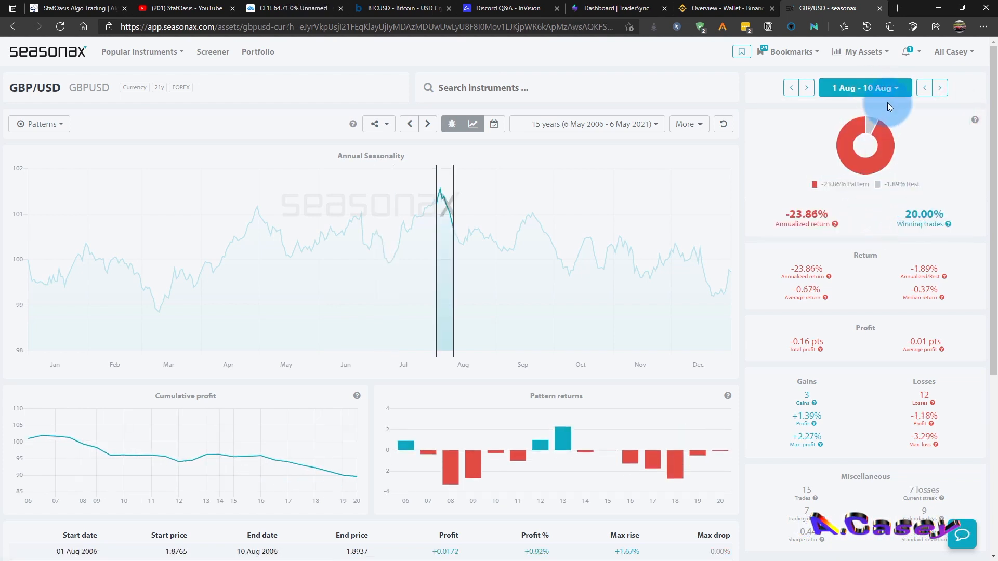
Step: Set the analysed pattern period to 1 Sep - 10 Sep and apply it
{"action": "left_click", "coordinate": [891, 87]}
{"action": "left_click", "coordinate": [854, 116]}
{"action": "left_click", "coordinate": [959, 114]}
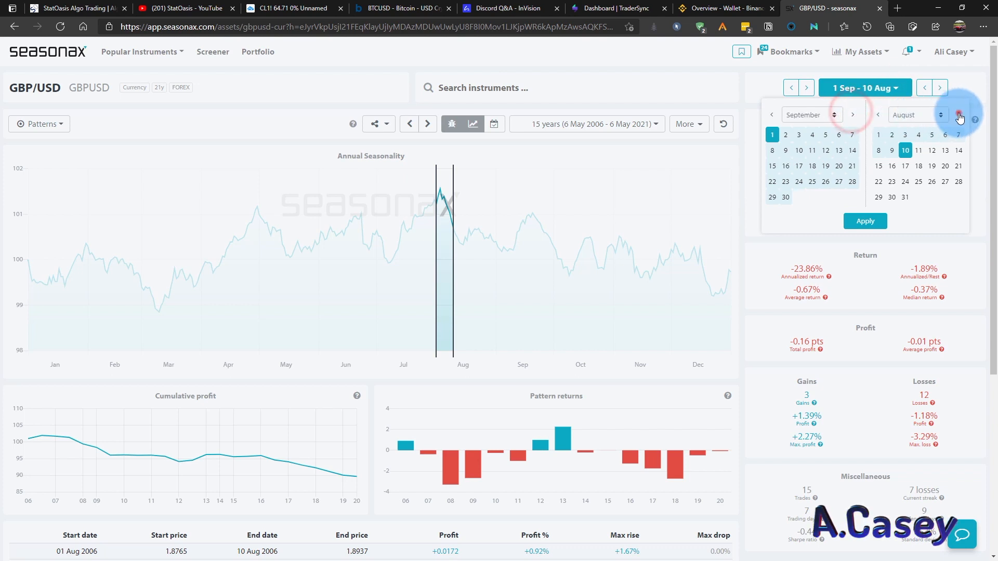
{"action": "left_click", "coordinate": [866, 221]}
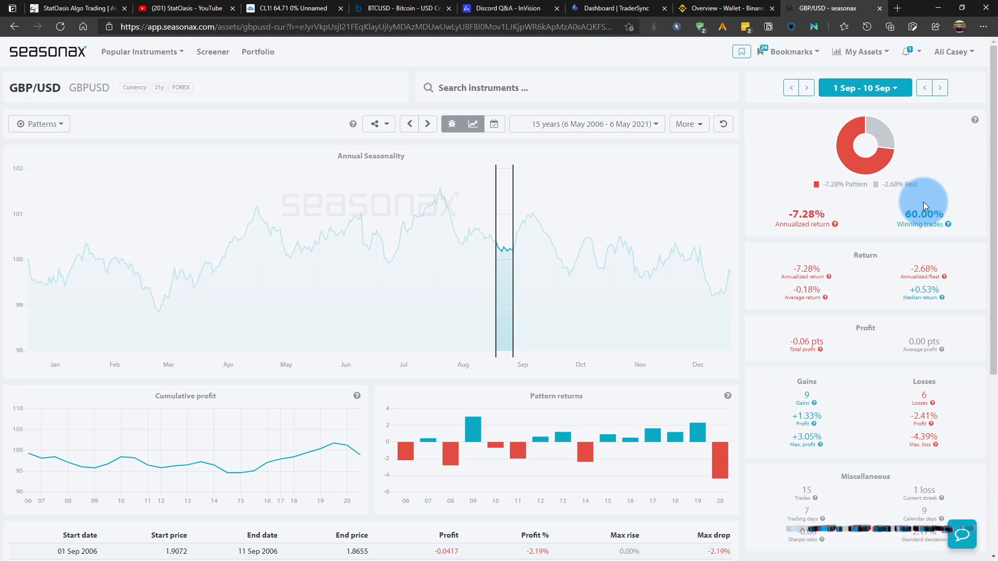
Step: Set the analysed pattern period to 1 Oct - 10 Oct and apply it
{"action": "left_click", "coordinate": [884, 90]}
{"action": "left_click", "coordinate": [852, 115]}
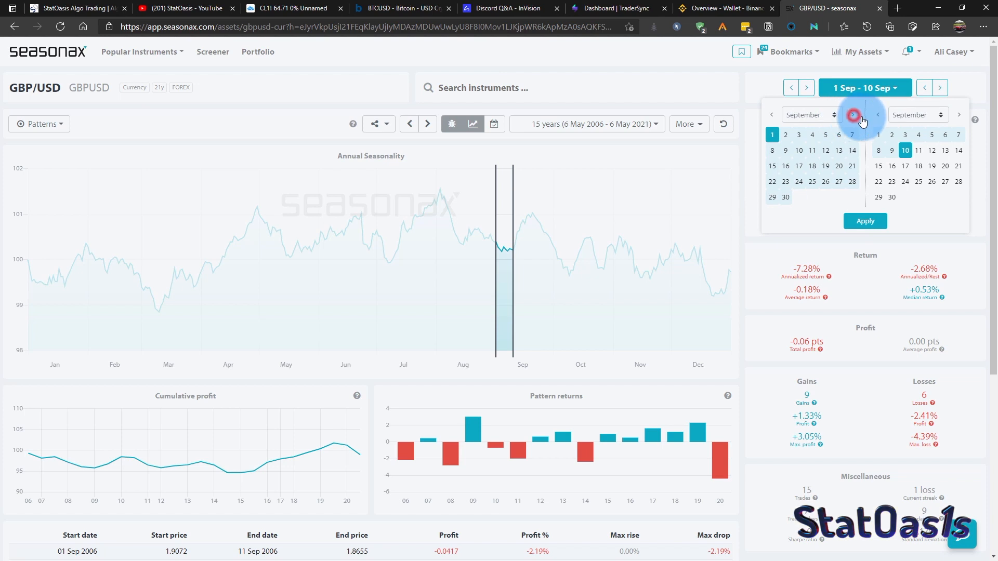
{"action": "left_click", "coordinate": [958, 115]}
{"action": "left_click", "coordinate": [867, 221]}
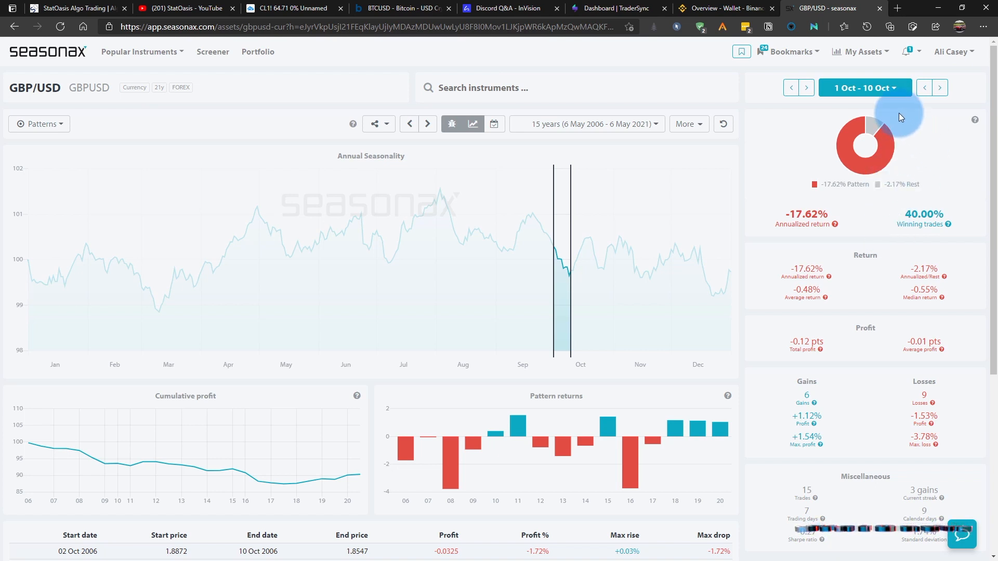
Step: Set the analysed pattern period to 1 Nov - 10 Nov and apply it
{"action": "left_click", "coordinate": [900, 89]}
{"action": "left_click", "coordinate": [852, 115]}
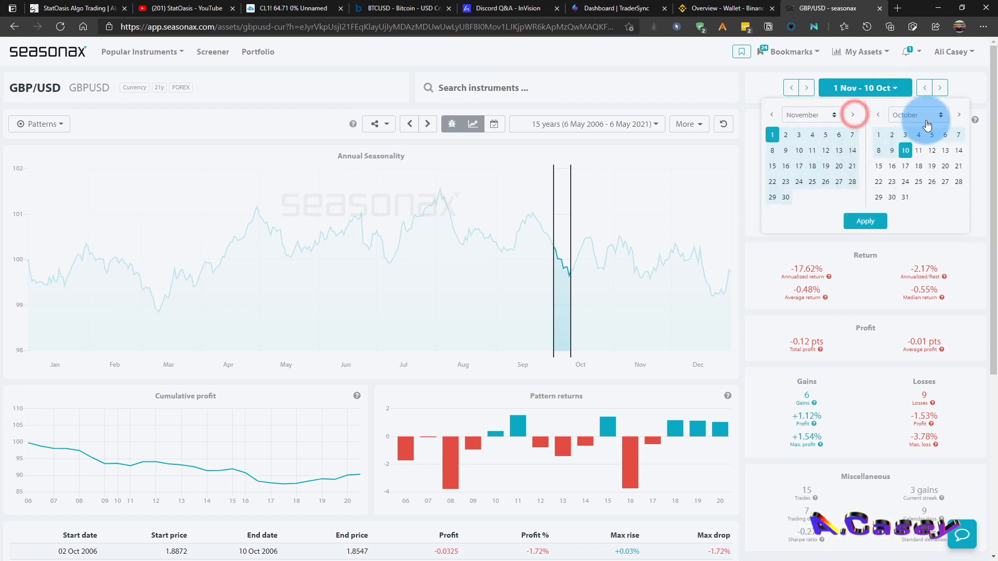
{"action": "left_click", "coordinate": [959, 115]}
{"action": "left_click", "coordinate": [866, 221]}
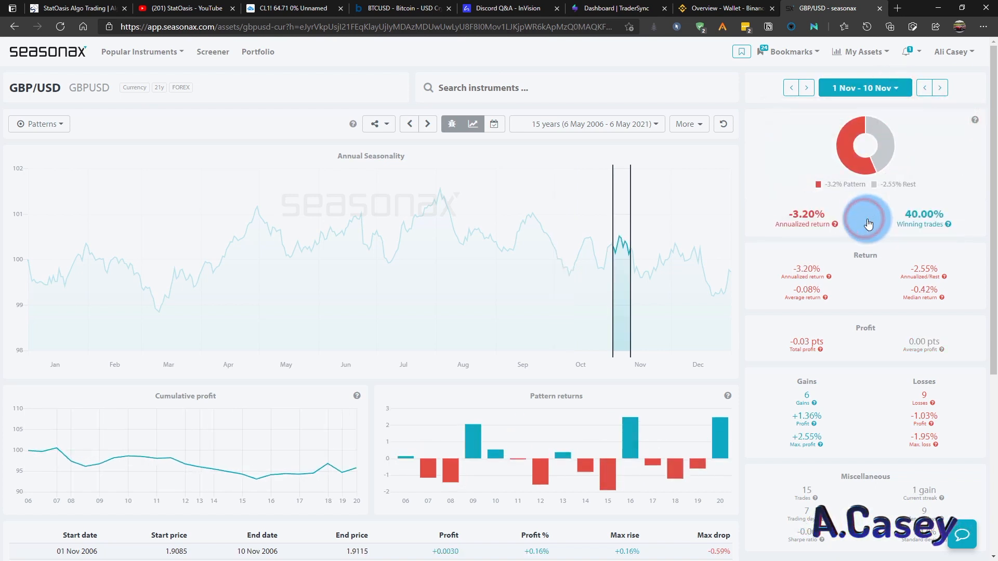
Step: Set the analysed pattern period to 1 Dec - 10 Dec and apply it
{"action": "left_click", "coordinate": [896, 89]}
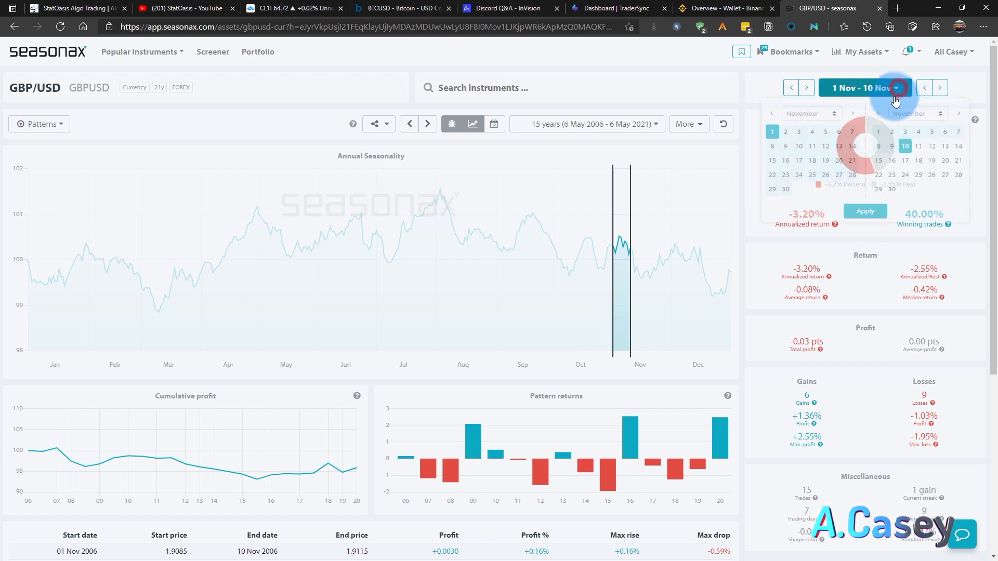
{"action": "left_click", "coordinate": [853, 114]}
{"action": "left_click", "coordinate": [959, 114]}
{"action": "left_click", "coordinate": [864, 223]}
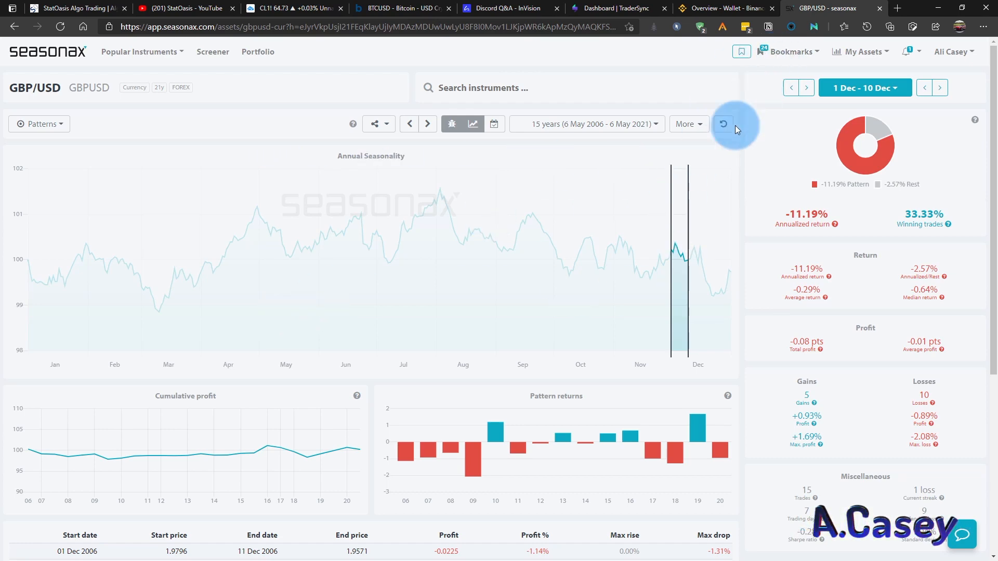
{"action": "scroll", "coordinate": [426, 439], "scroll_direction": "down", "scroll_amount": 5}
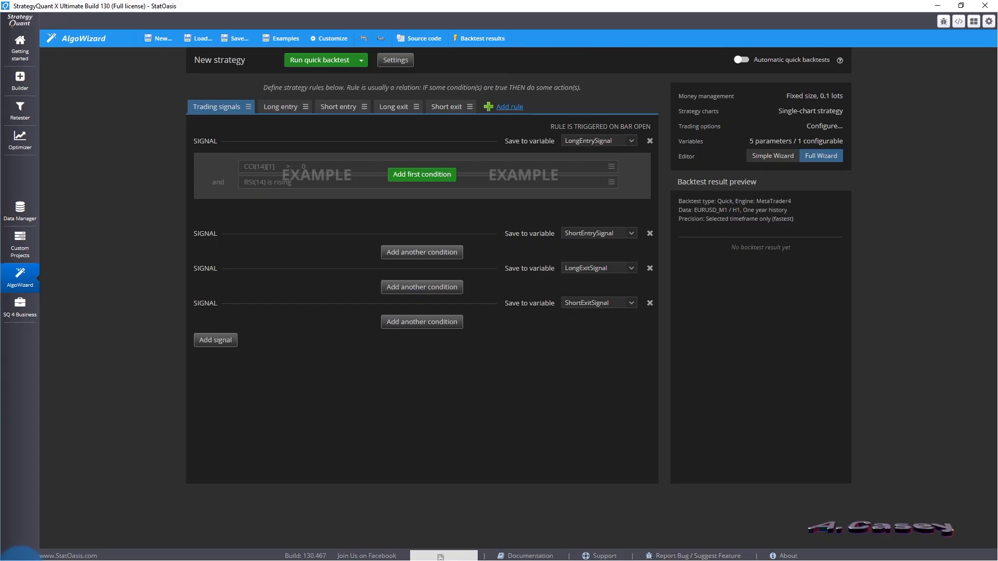
{"action": "left_click", "coordinate": [203, 315]}
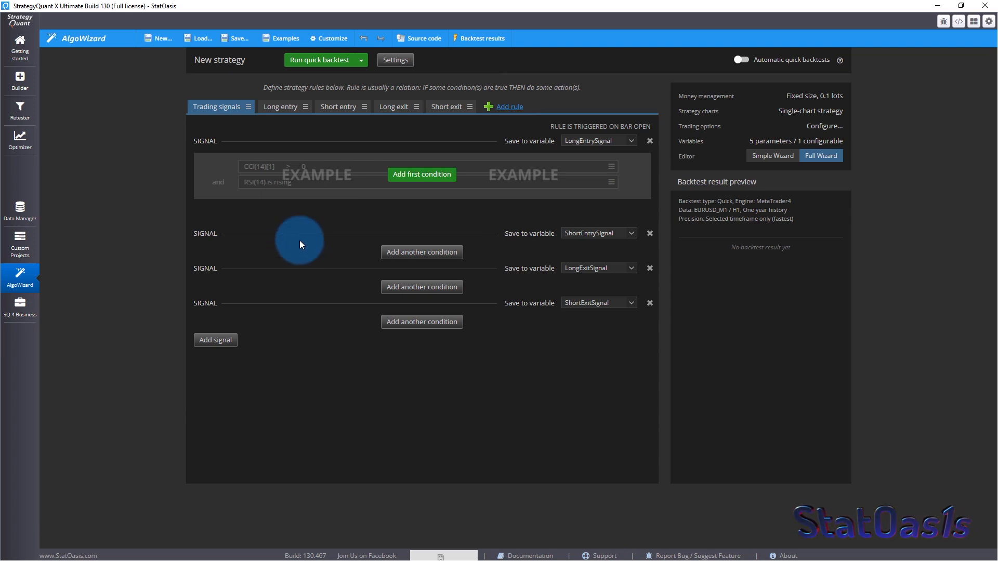
{"action": "left_click", "coordinate": [420, 176]}
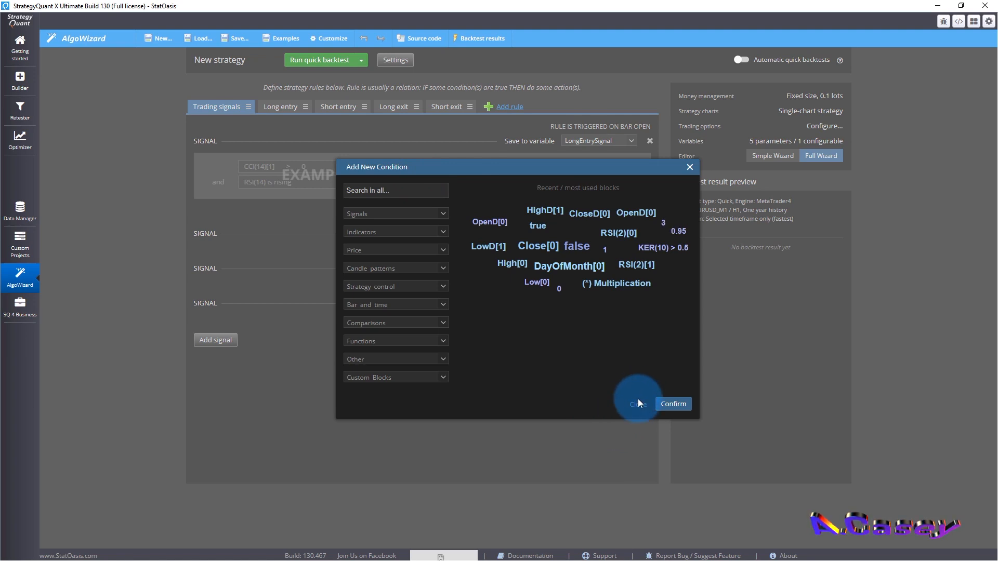
{"action": "left_click", "coordinate": [638, 404]}
Step: Set the trading engine in the strategy's backtest settings to Tradestation
{"action": "left_click", "coordinate": [390, 61]}
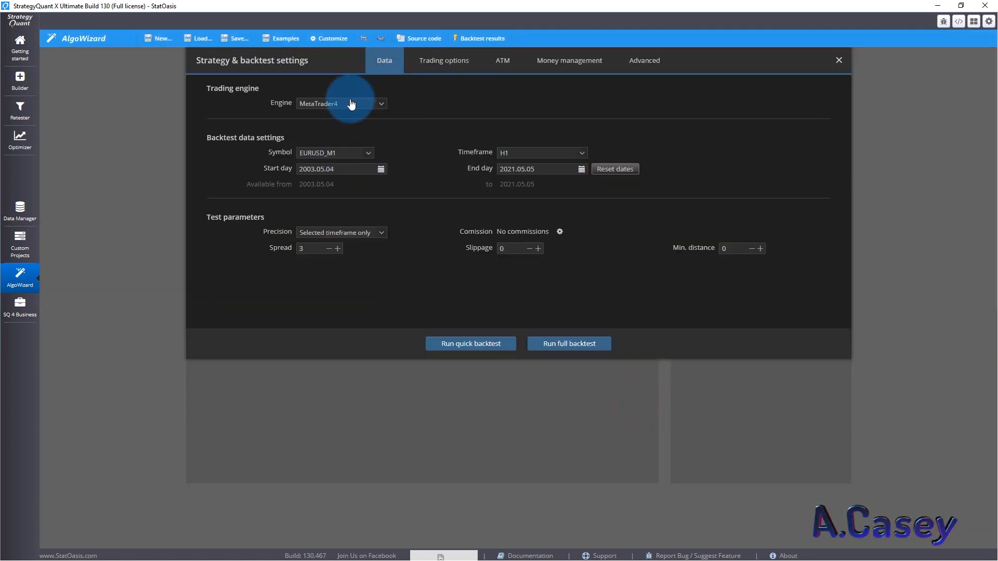
{"action": "left_click", "coordinate": [343, 103]}
{"action": "left_click", "coordinate": [338, 141]}
Step: Select the forex symbol GBPUSD_M1 as backtest data and set its timeframe to D1
{"action": "left_click", "coordinate": [347, 153]}
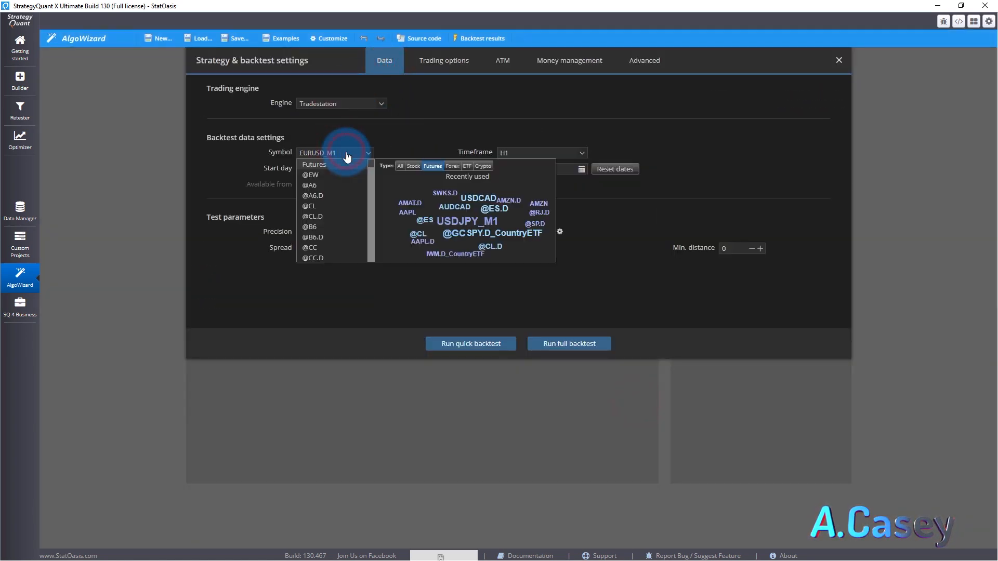
{"action": "type", "text": "gbp"}
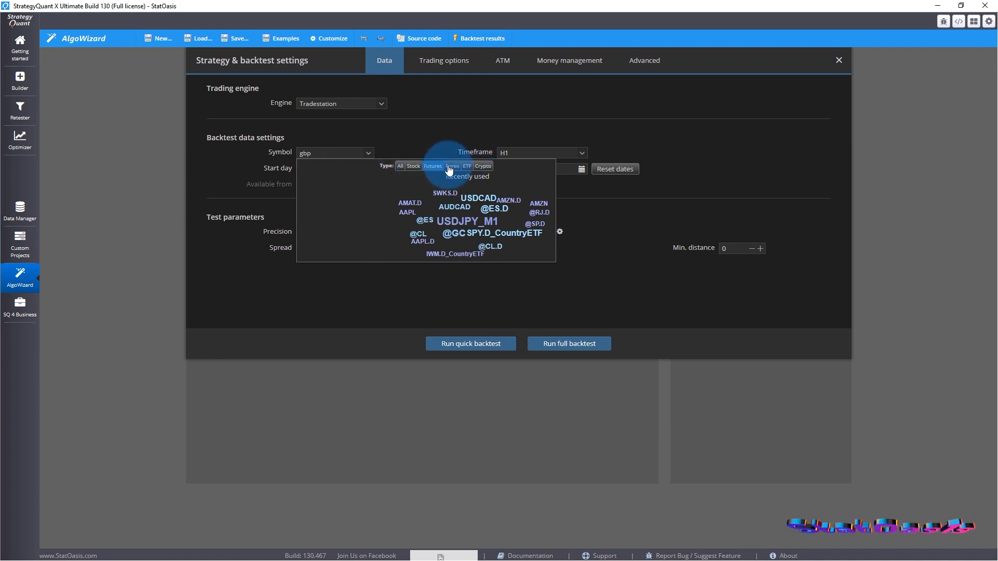
{"action": "left_click", "coordinate": [451, 167]}
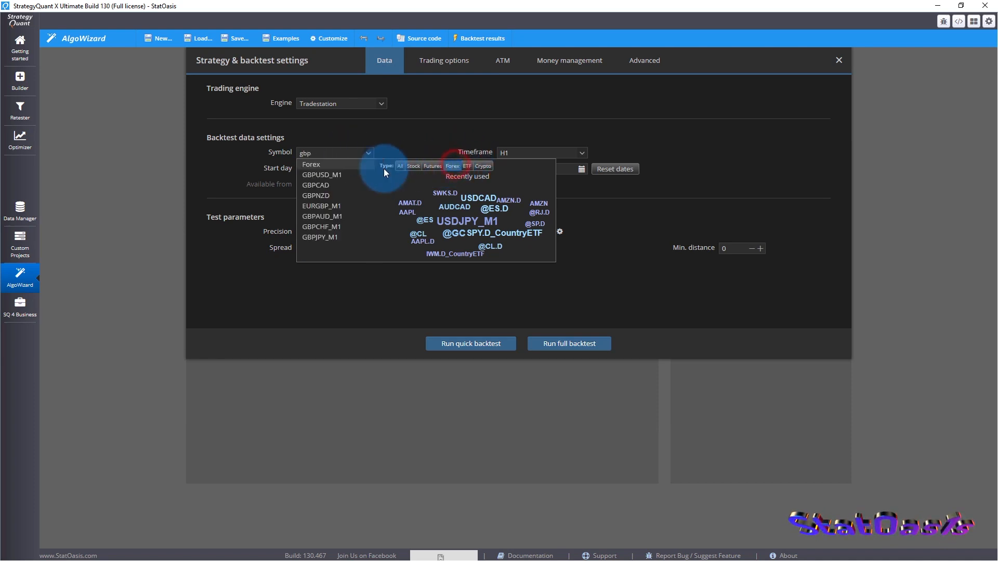
{"action": "left_click", "coordinate": [333, 177]}
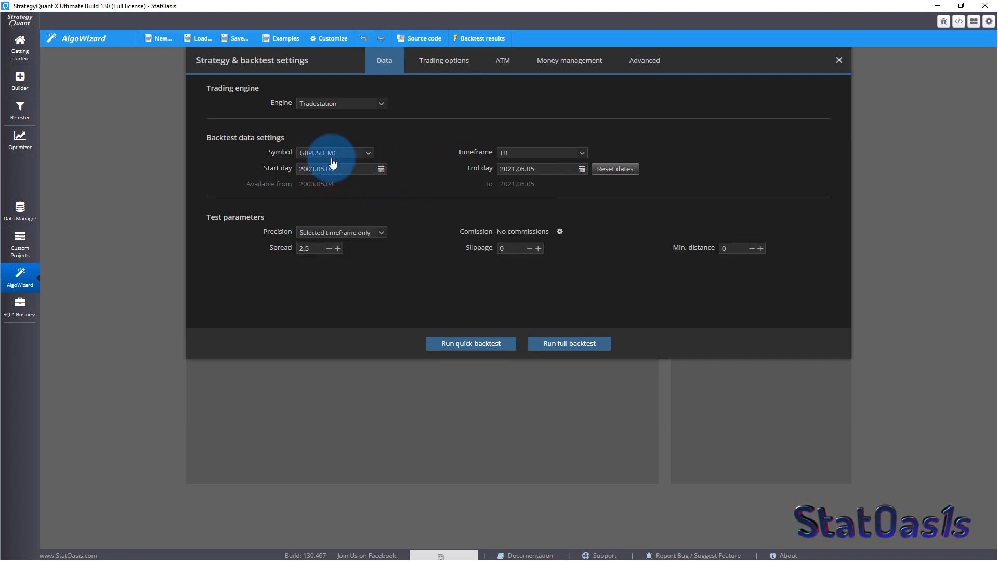
{"action": "left_click", "coordinate": [528, 151]}
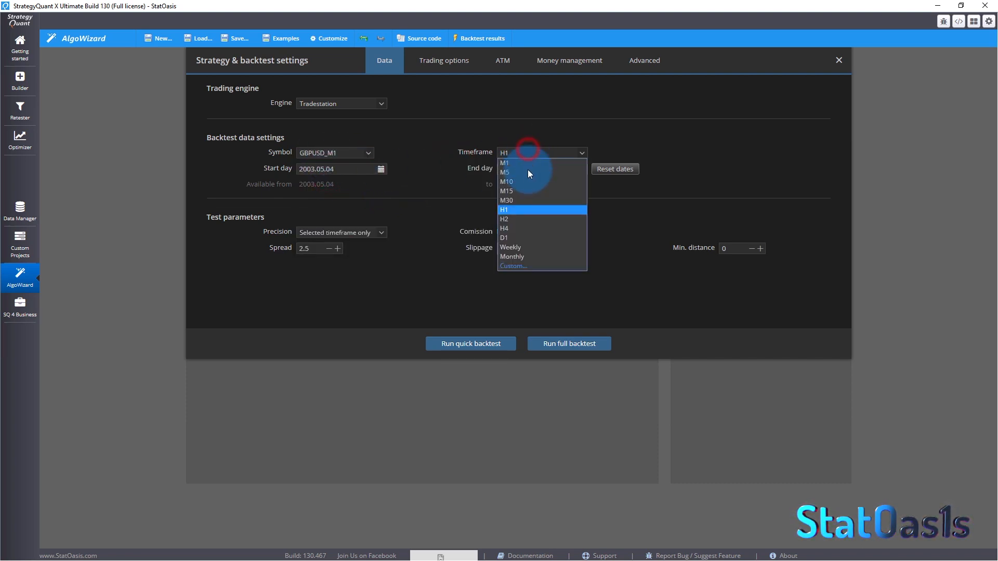
{"action": "left_click", "coordinate": [519, 237]}
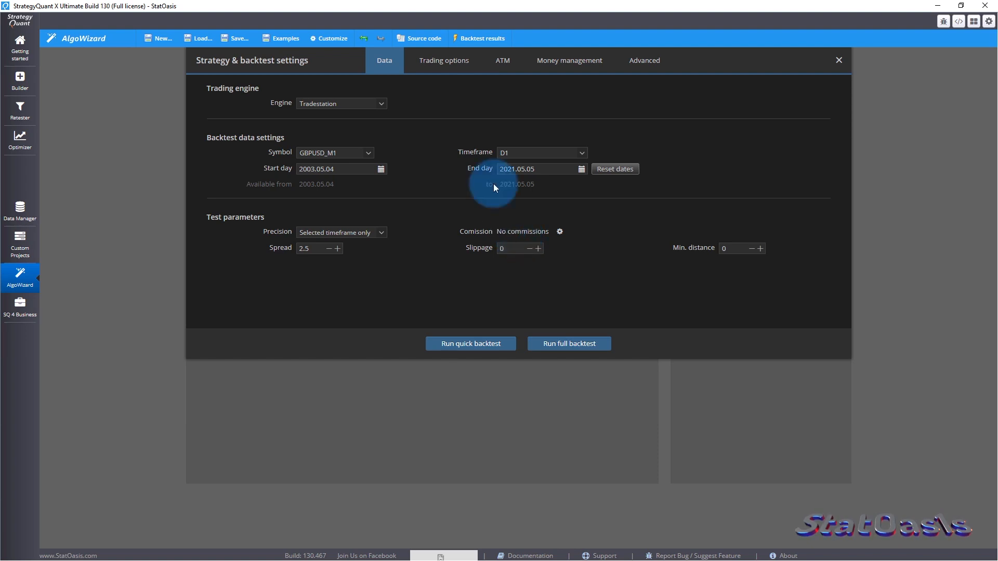
Step: Set the order size of the fixed-size money management to 1 lot
{"action": "left_click", "coordinate": [556, 60]}
{"action": "left_click", "coordinate": [500, 89]}
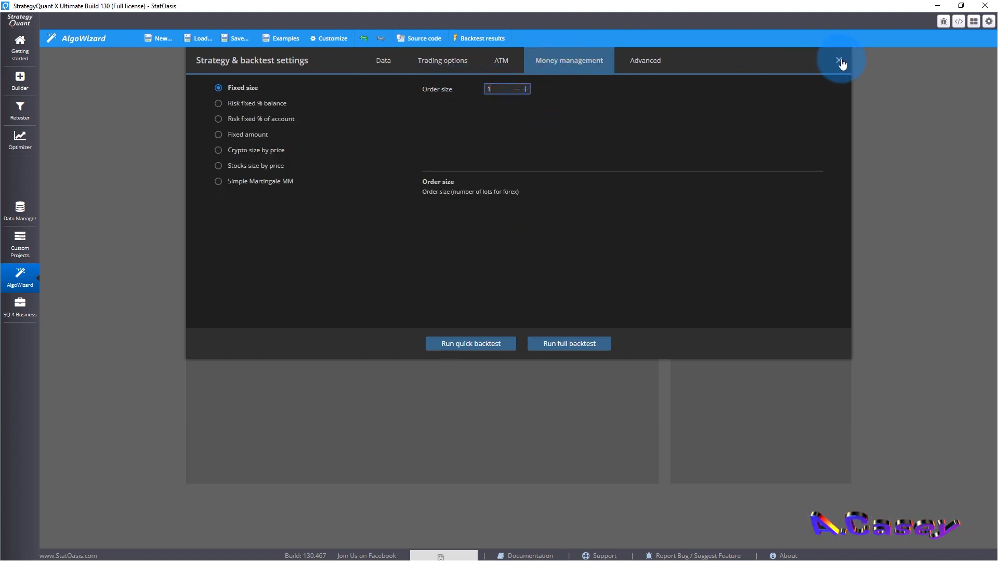
{"action": "type", "text": "1"}
Step: Set the end day of the backtest data to 2018.01.01
{"action": "left_click", "coordinate": [384, 60]}
{"action": "left_click", "coordinate": [582, 169]}
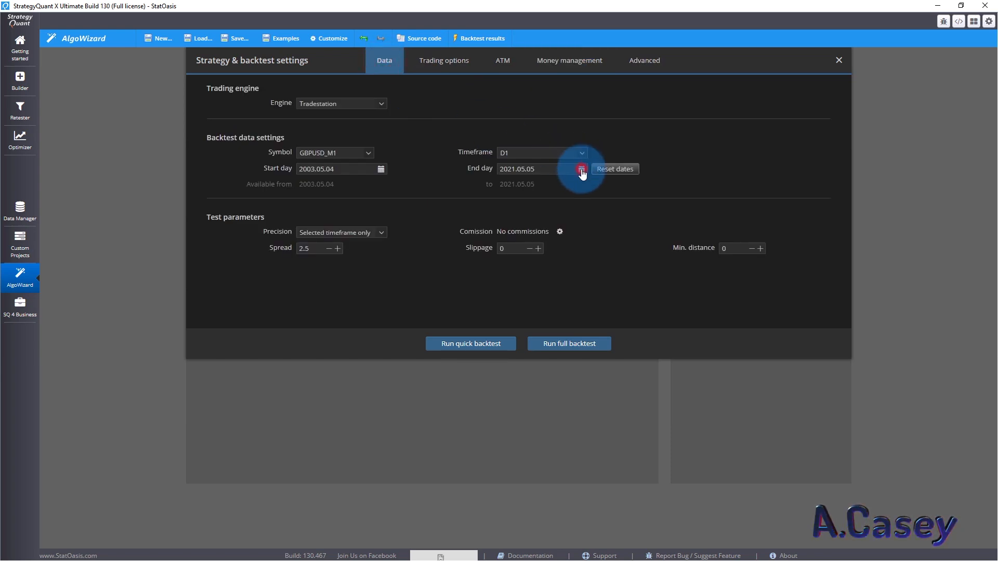
{"action": "left_click", "coordinate": [574, 186]}
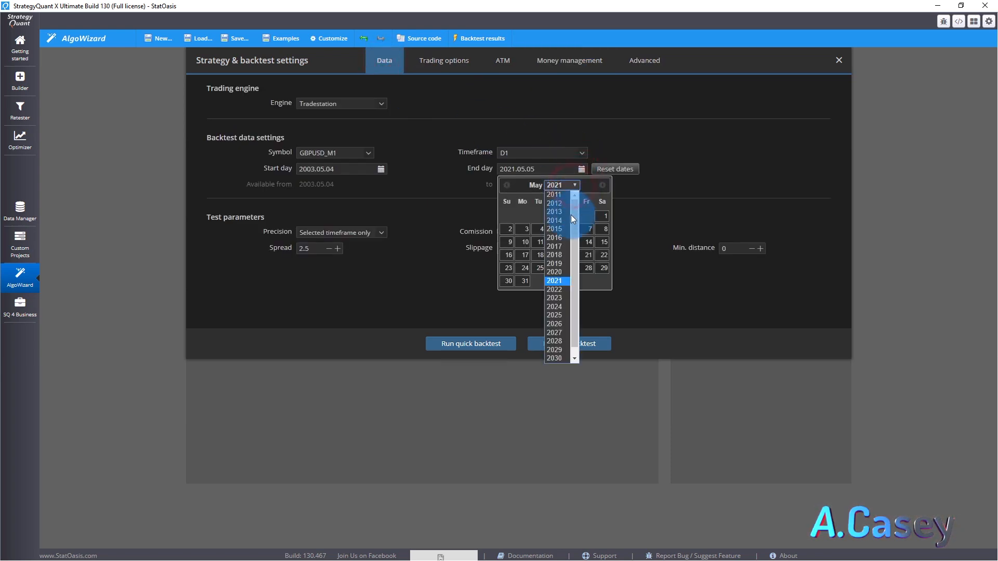
{"action": "left_click", "coordinate": [566, 256]}
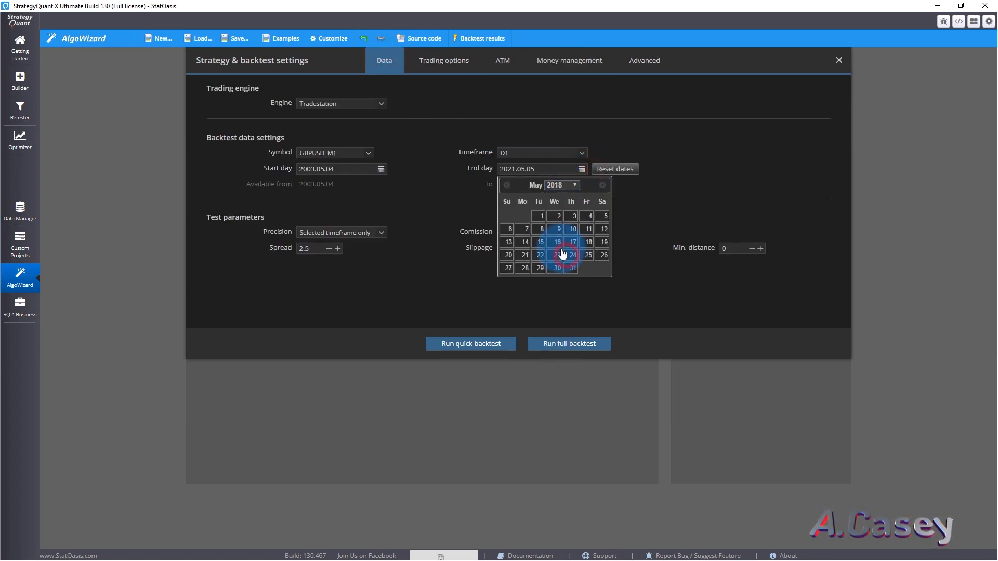
{"action": "left_click", "coordinate": [505, 186]}
{"action": "left_click", "coordinate": [504, 186]}
{"action": "left_click", "coordinate": [505, 185]}
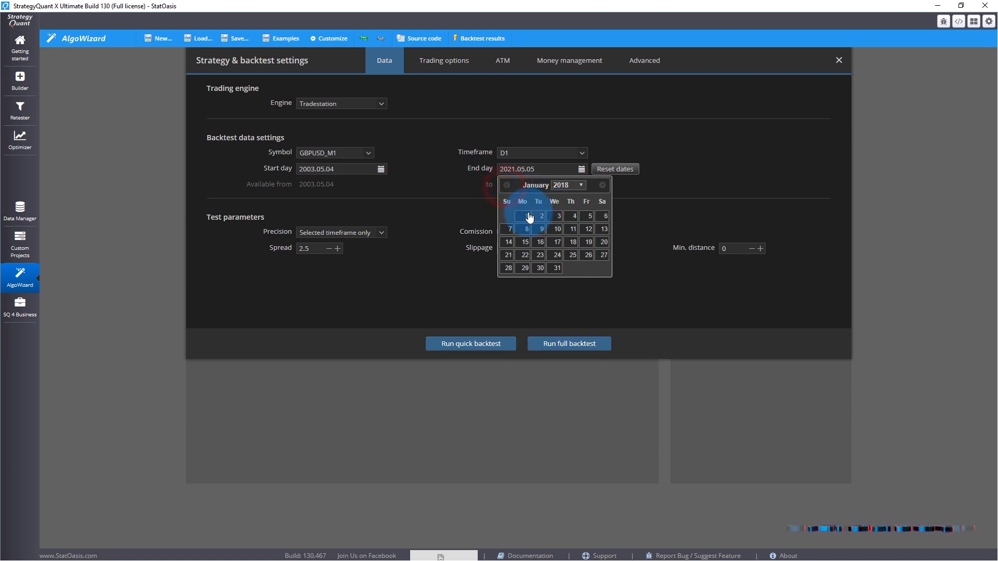
{"action": "left_click", "coordinate": [522, 215]}
Step: Set the start day of the backtest data to 2007.01.01 and close the strategy settings
{"action": "left_click", "coordinate": [381, 169]}
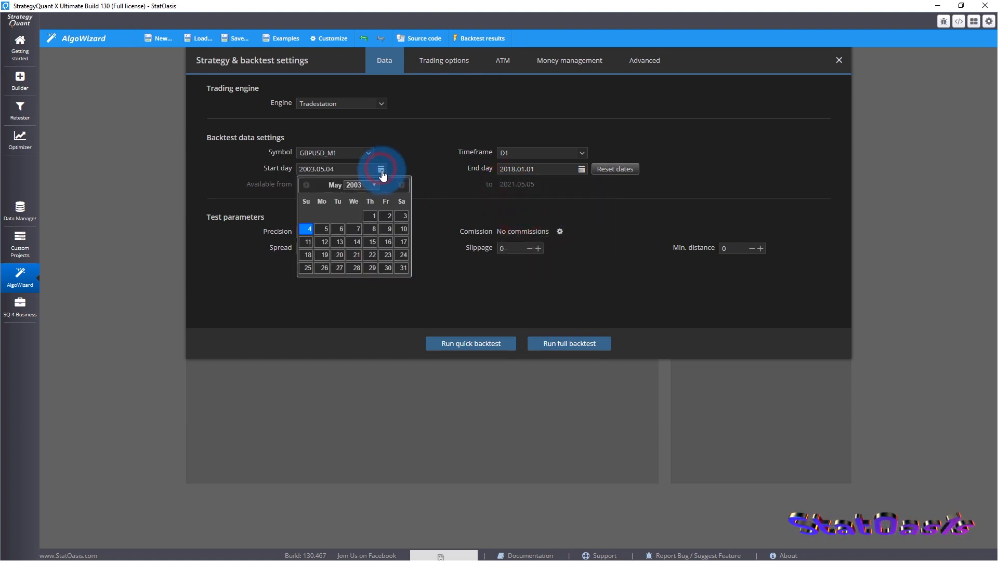
{"action": "left_click", "coordinate": [376, 184]}
{"action": "left_click", "coordinate": [362, 224]}
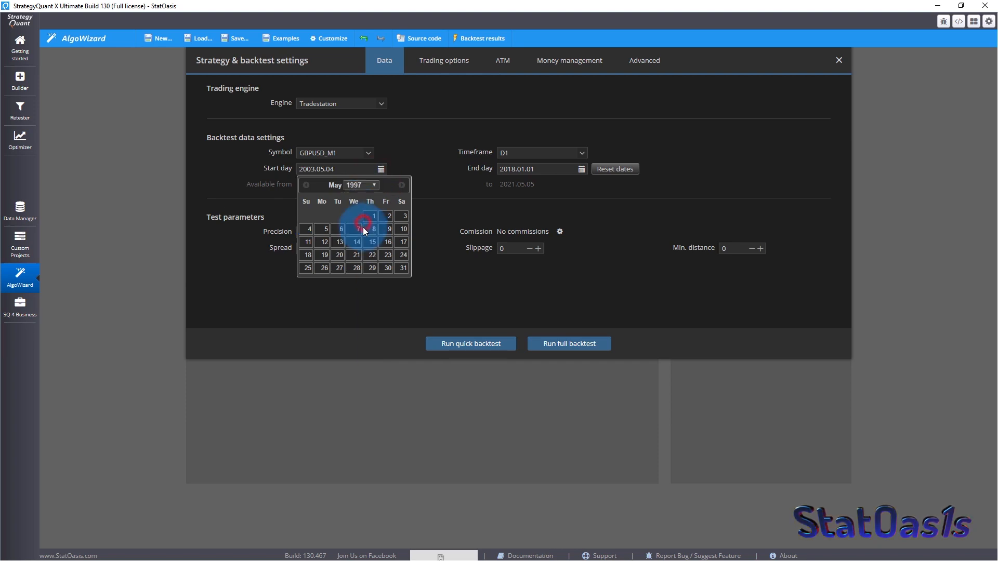
{"action": "left_click", "coordinate": [375, 186]}
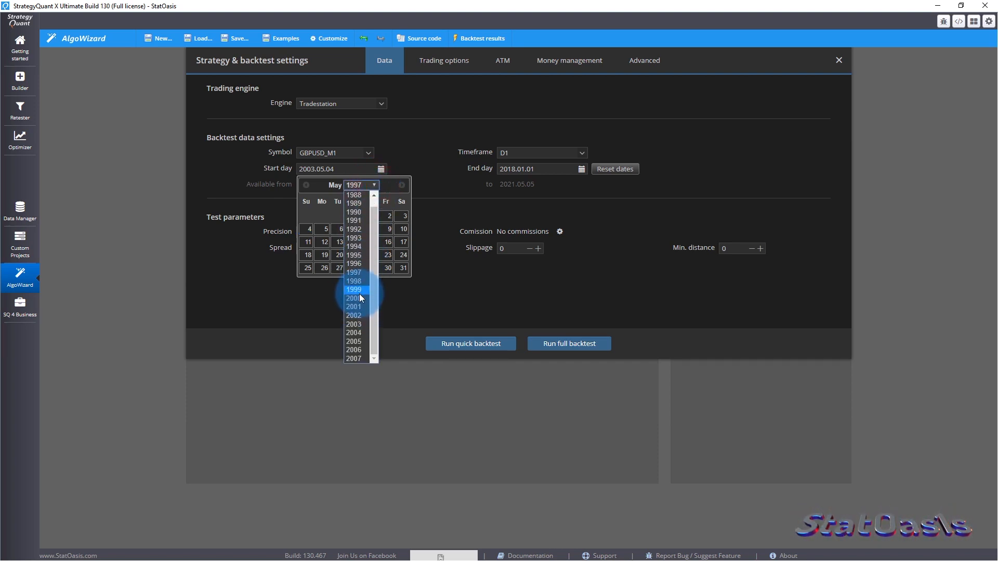
{"action": "left_click", "coordinate": [351, 358]}
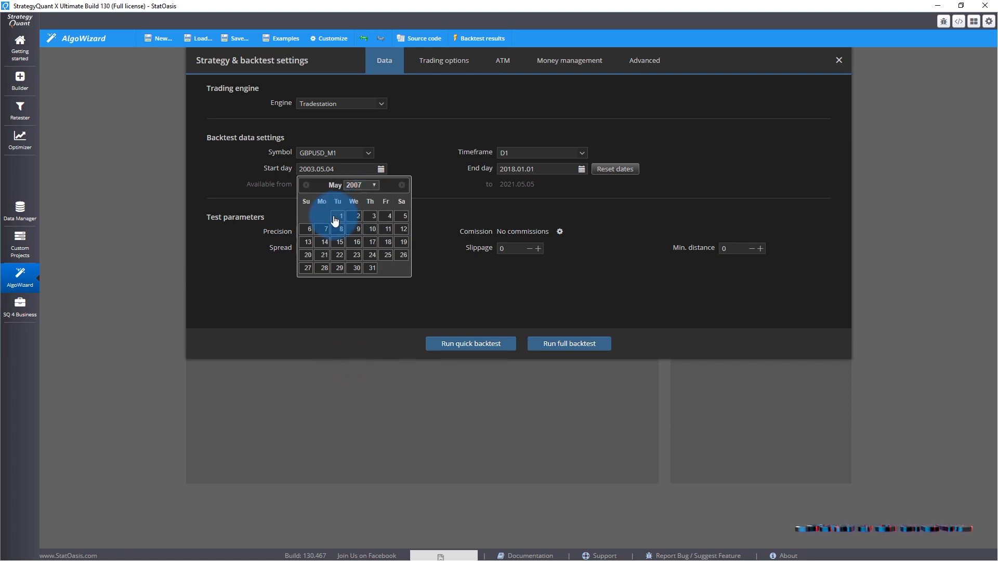
{"action": "left_click", "coordinate": [304, 185]}
{"action": "left_click", "coordinate": [304, 185]}
{"action": "left_click", "coordinate": [304, 185]}
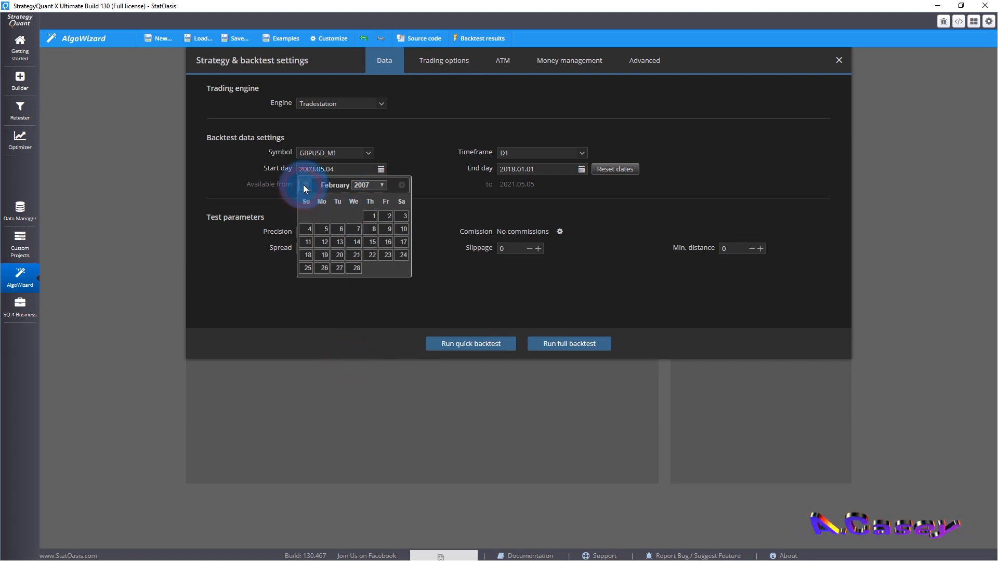
{"action": "left_click", "coordinate": [304, 185]}
{"action": "left_click", "coordinate": [320, 216]}
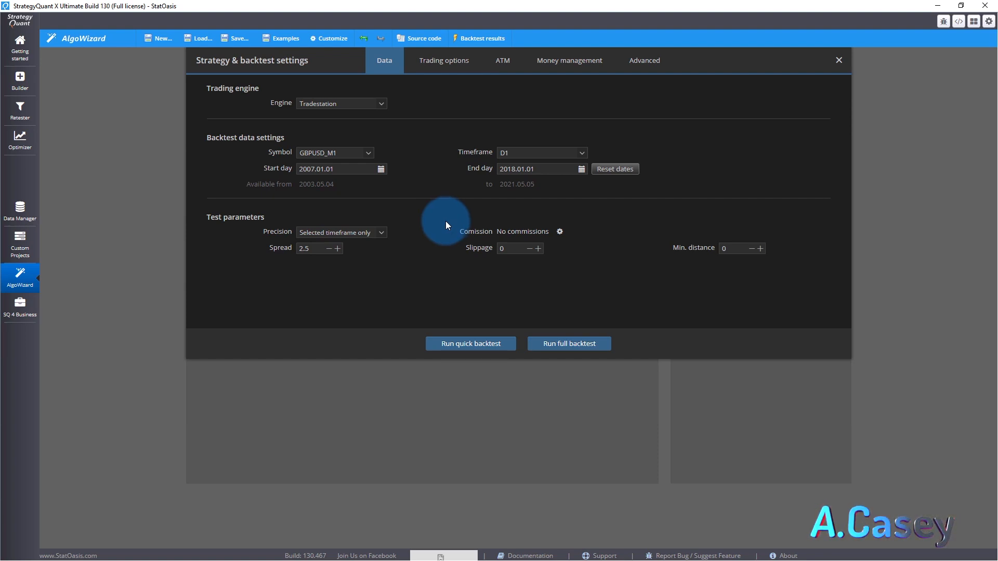
{"action": "left_click", "coordinate": [839, 59]}
Step: Add the condition Is month first trading day to the ShortEntrySignal, with Include Weekends set to true
{"action": "left_click", "coordinate": [423, 258]}
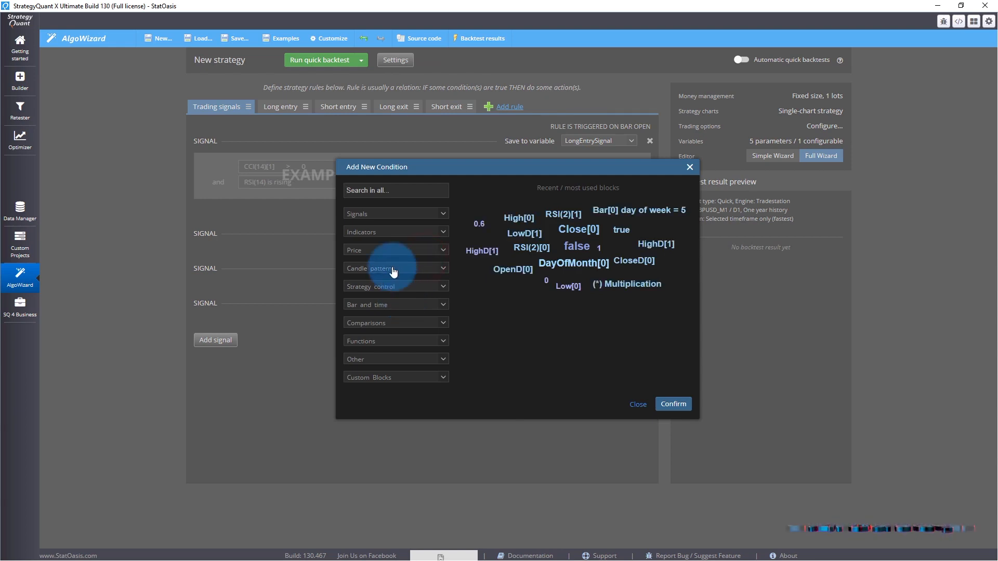
{"action": "left_click", "coordinate": [384, 307]}
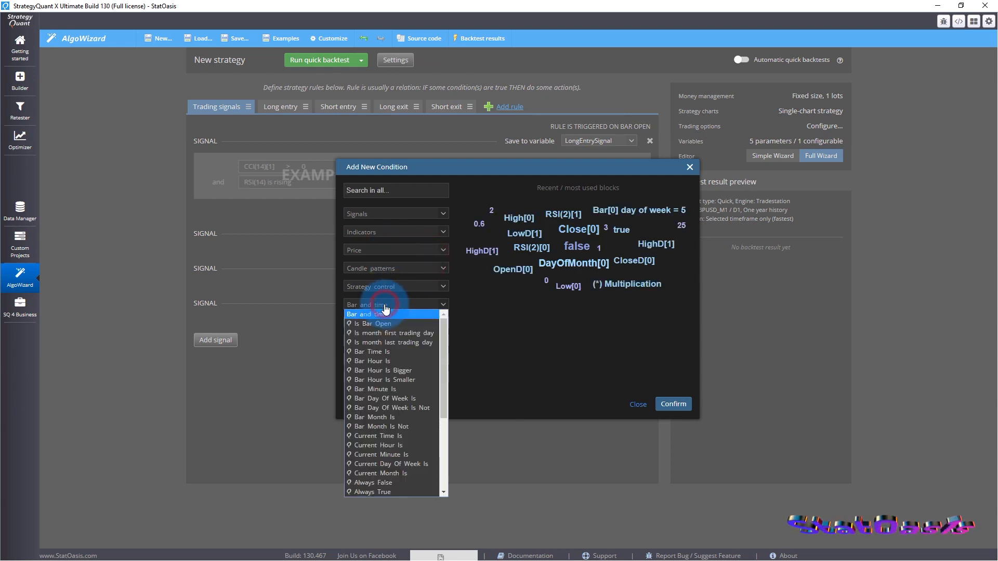
{"action": "left_click", "coordinate": [410, 333]}
{"action": "left_click", "coordinate": [563, 285]}
{"action": "left_click", "coordinate": [561, 294]}
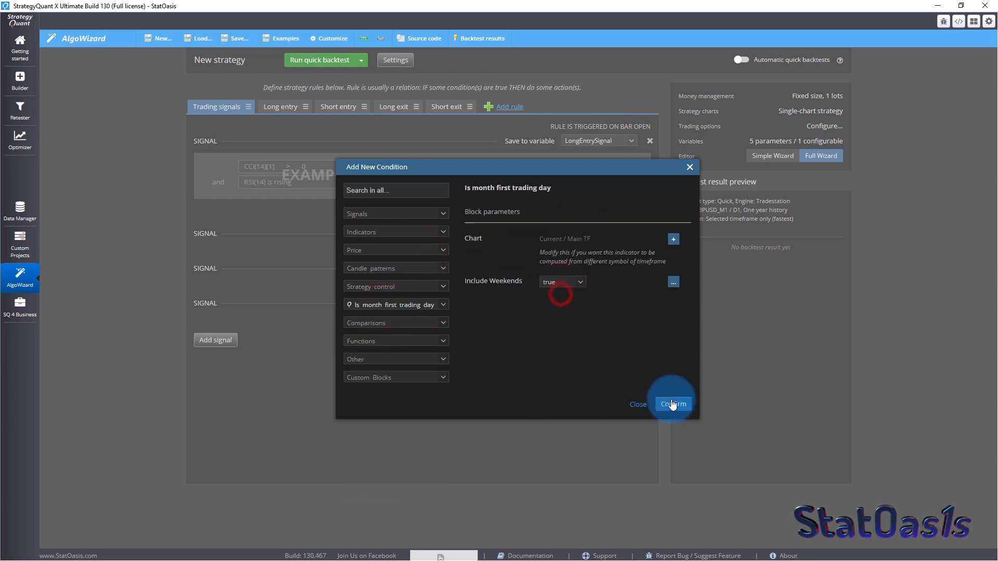
{"action": "left_click", "coordinate": [669, 398]}
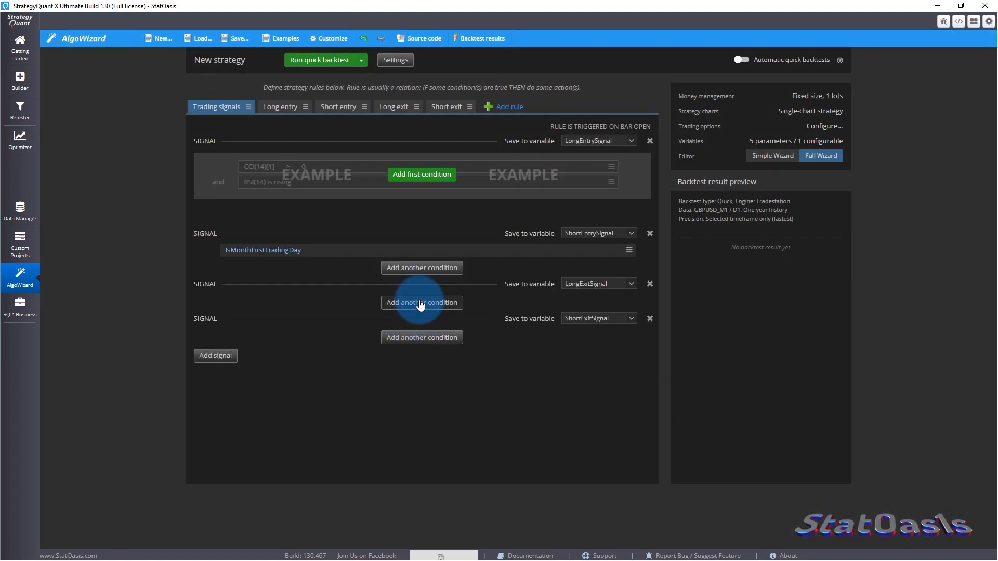
Step: Add a Bar Day Of Month condition with shift 0 to the ShortExitSignal
{"action": "left_click", "coordinate": [422, 339]}
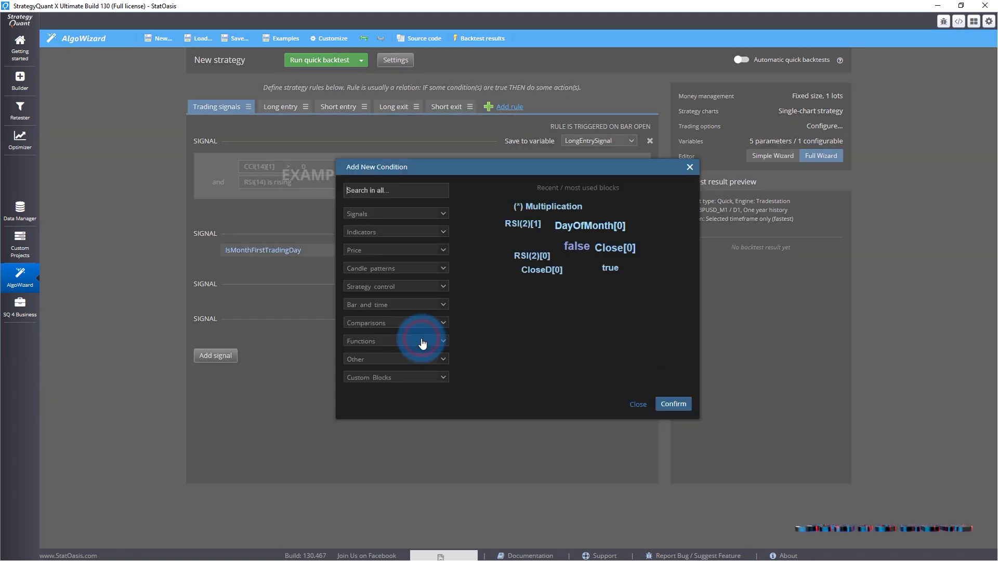
{"action": "left_click", "coordinate": [391, 304]}
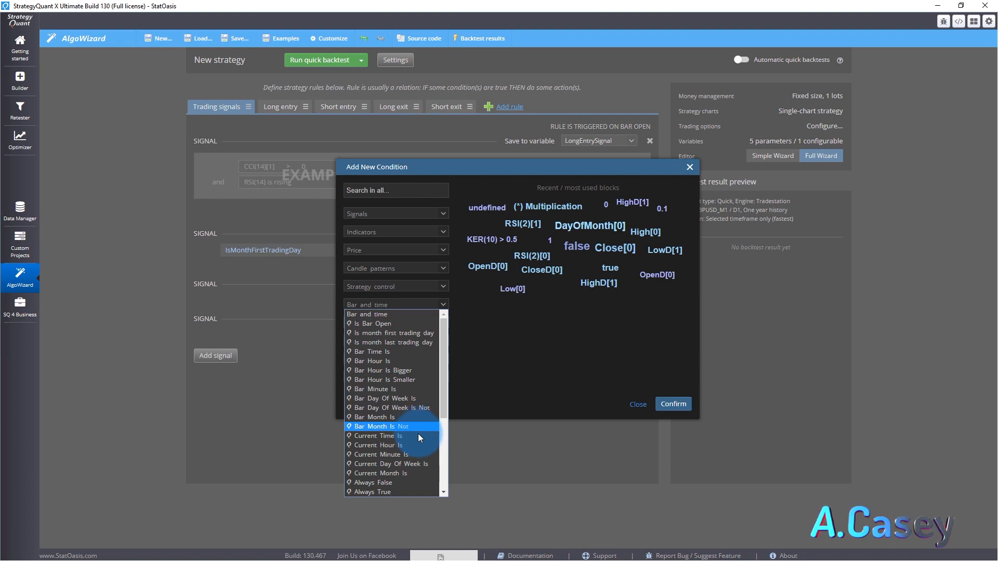
{"action": "scroll", "coordinate": [419, 457], "scroll_direction": "down", "scroll_amount": 5}
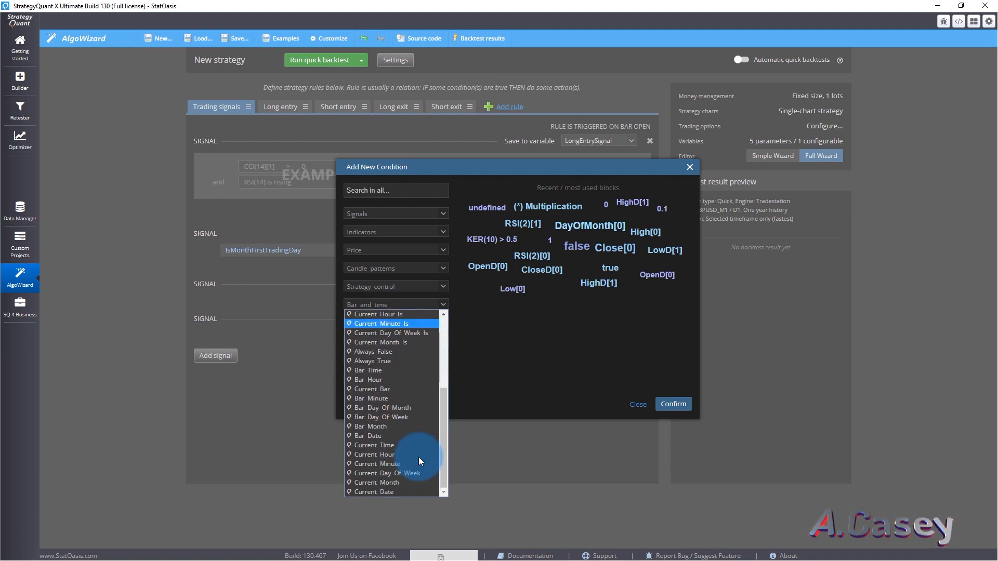
{"action": "left_click", "coordinate": [408, 408]}
{"action": "left_click", "coordinate": [649, 296]}
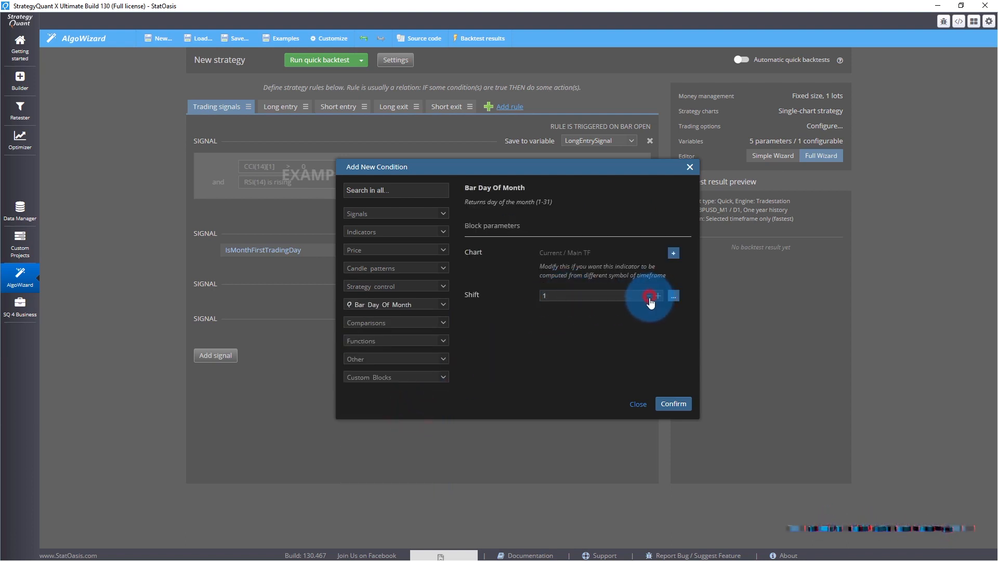
{"action": "key", "text": "Return"}
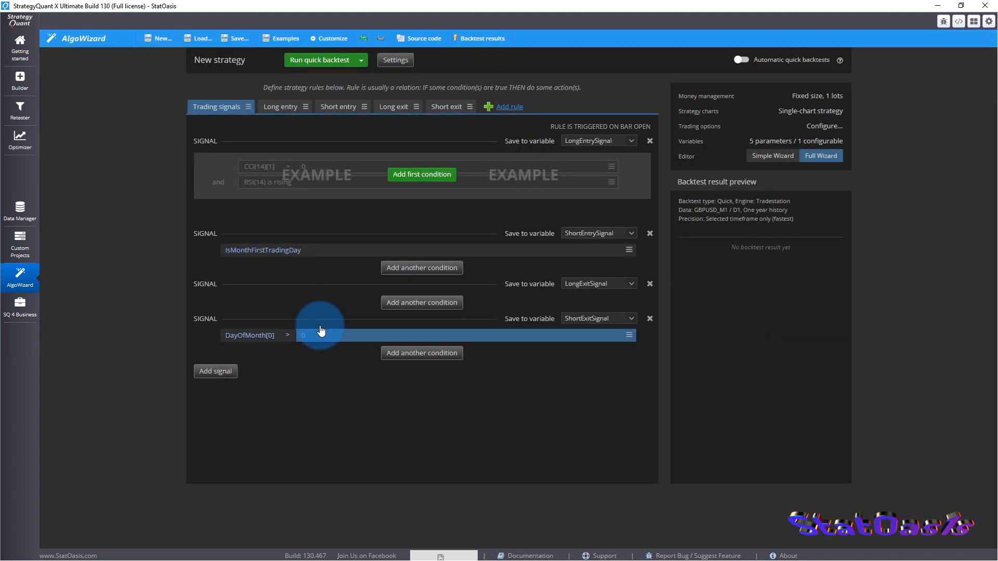
Step: Change the comparison in the ShortExitSignal's day-of-month condition to Is greater or equal
{"action": "left_click", "coordinate": [288, 335]}
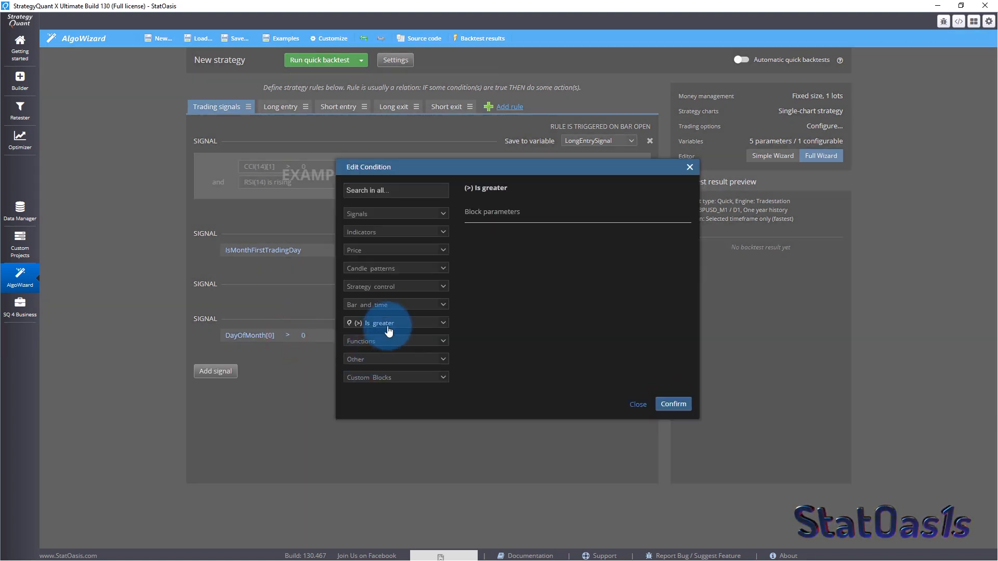
{"action": "left_click", "coordinate": [387, 323]}
{"action": "left_click", "coordinate": [391, 370]}
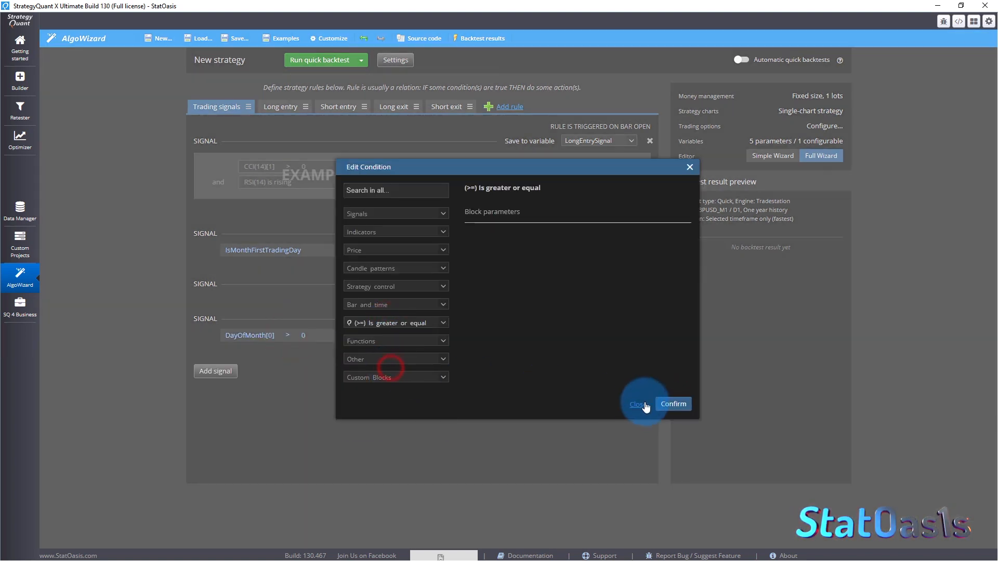
{"action": "left_click", "coordinate": [673, 404]}
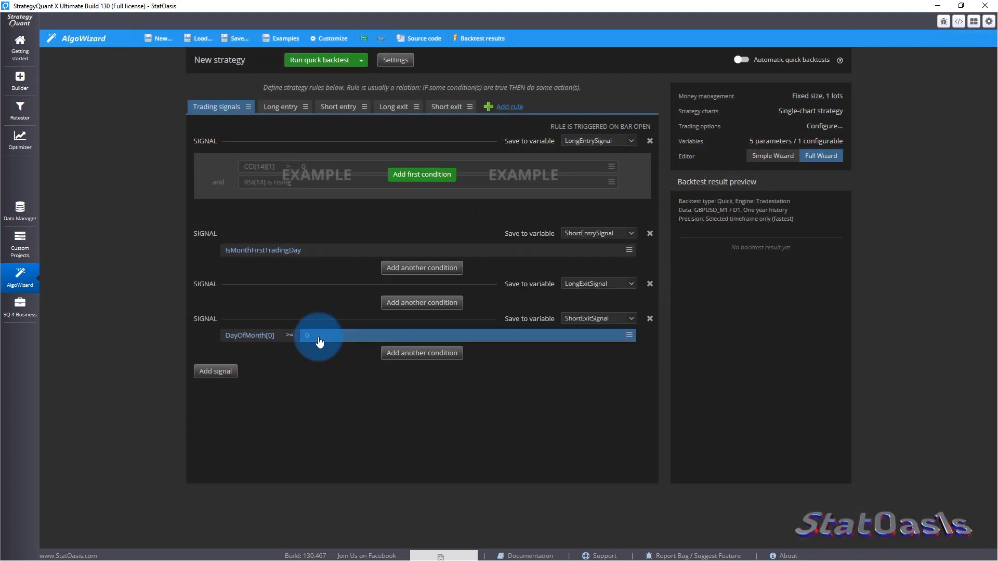
Step: Set the comparison number of the day-of-month exit condition to 10 and run a full backtest
{"action": "left_click", "coordinate": [319, 342]}
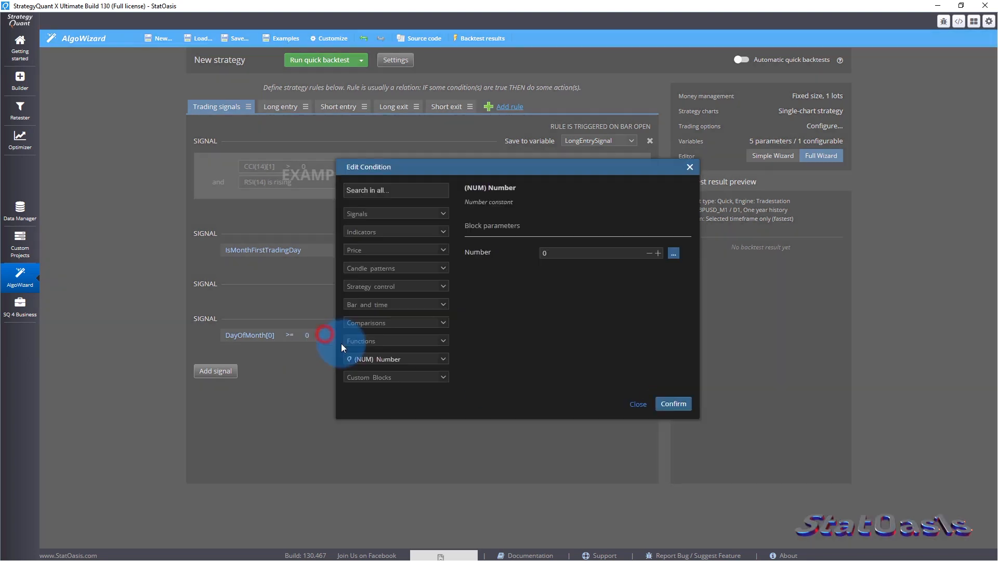
{"action": "double_click", "coordinate": [583, 255]}
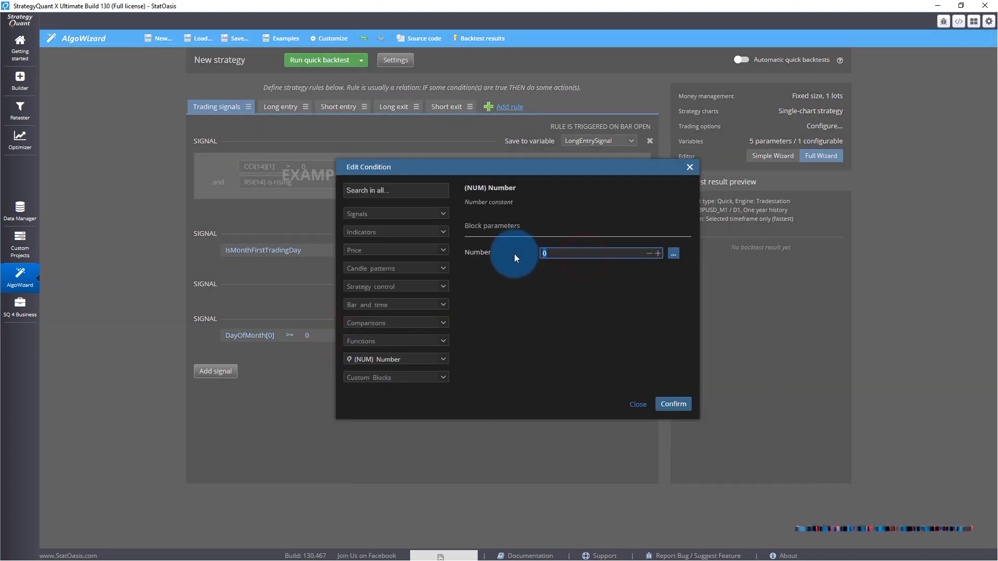
{"action": "type", "text": "10"}
{"action": "left_click", "coordinate": [684, 406]}
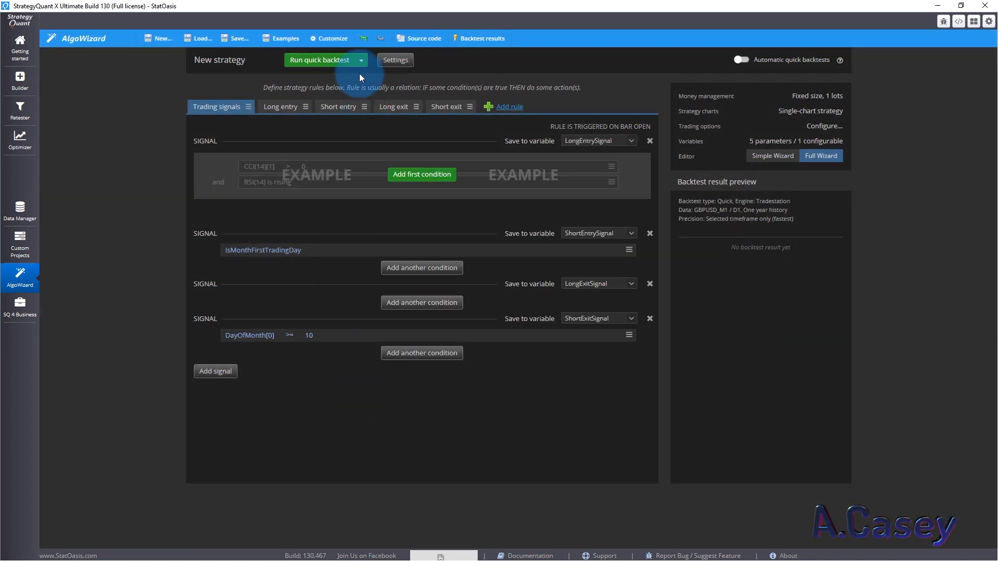
{"action": "left_click", "coordinate": [360, 60]}
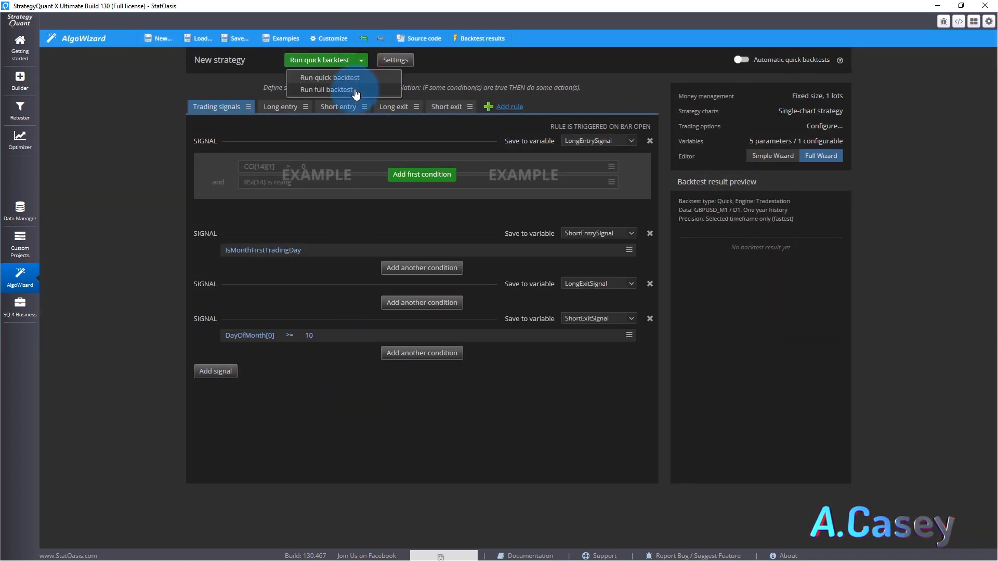
{"action": "left_click", "coordinate": [353, 89]}
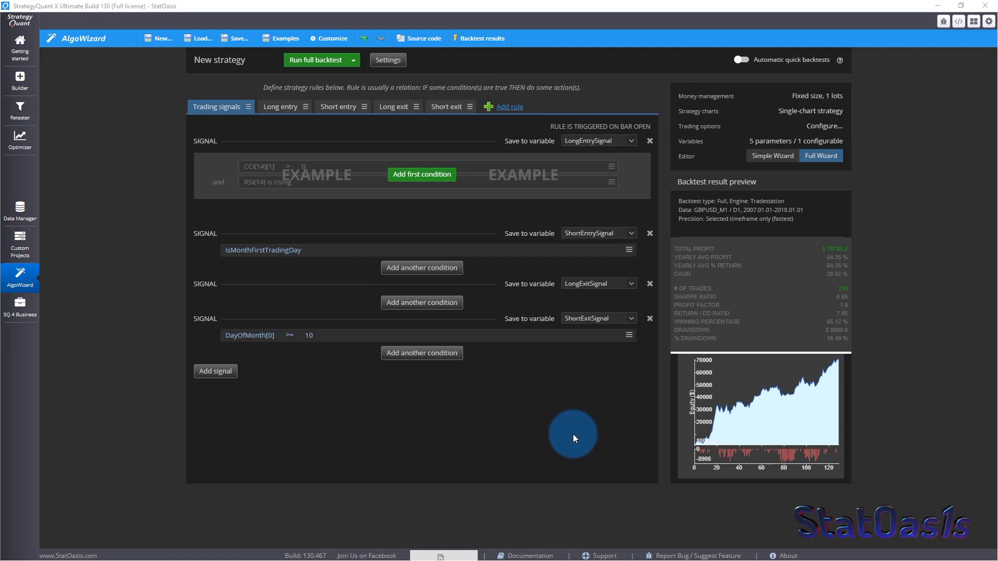
Step: Switch to Seasonax and check the GBP/USD annual seasonality for a period starting 1 May
{"action": "key", "text": "alt+Tab"}
{"action": "scroll", "coordinate": [426, 252], "scroll_direction": "up", "scroll_amount": 5}
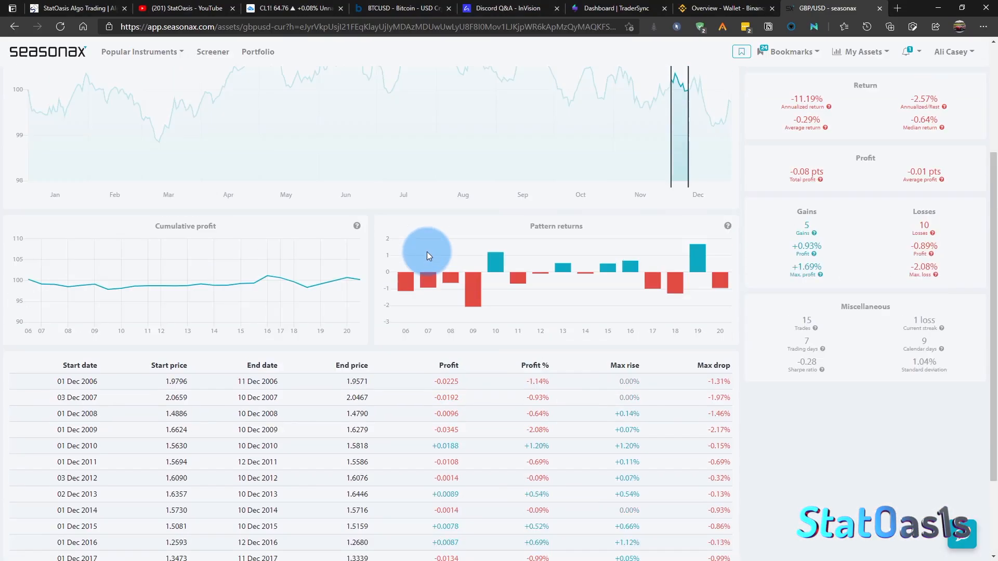
{"action": "left_click", "coordinate": [317, 256]}
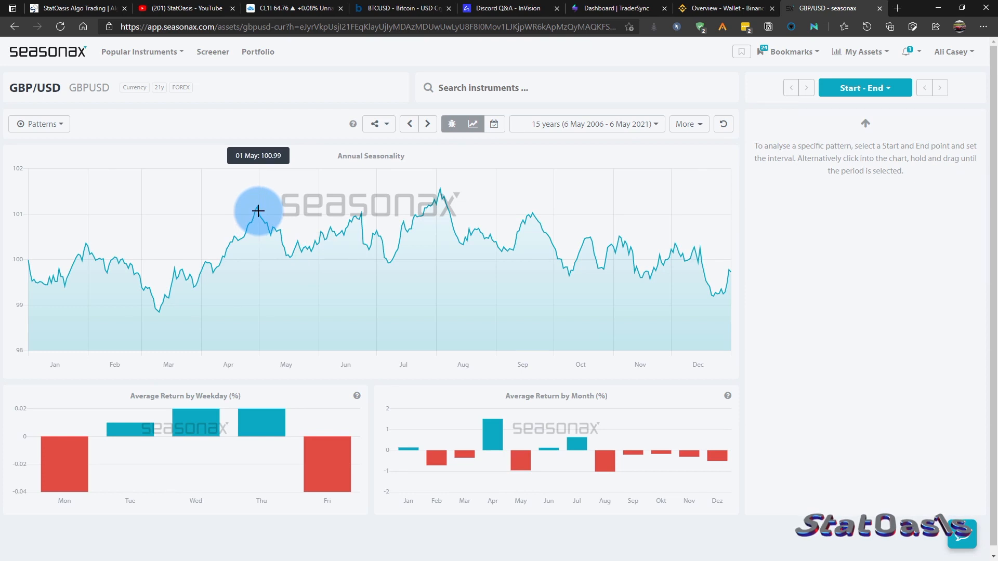
{"action": "left_click_drag", "start_coordinate": [259, 210], "coordinate": [287, 217]}
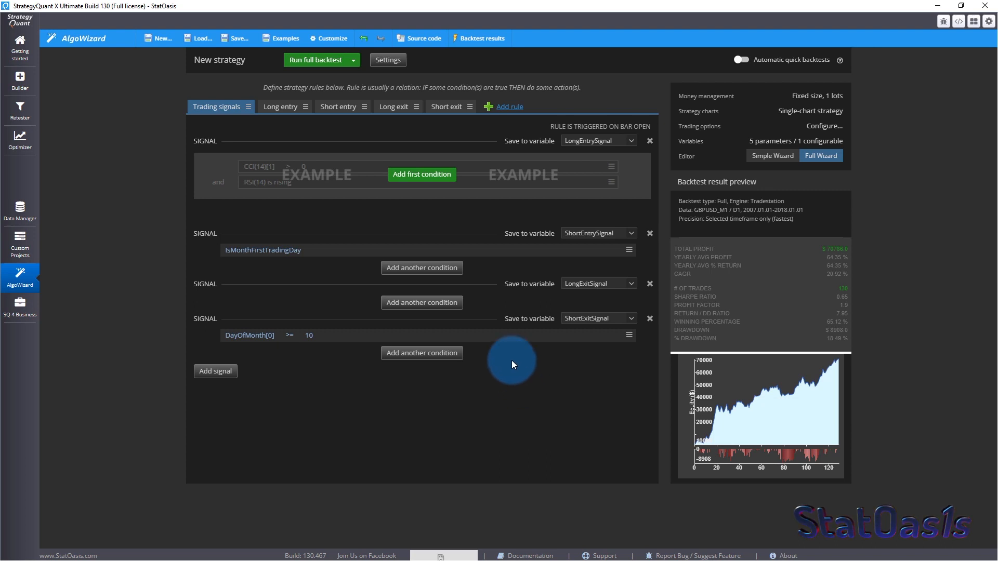
Step: In StrategyQuant, add a Bar Month Is Not April condition with shift 0 to the ShortEntrySignal and rerun the full backtest
{"action": "left_click", "coordinate": [408, 268]}
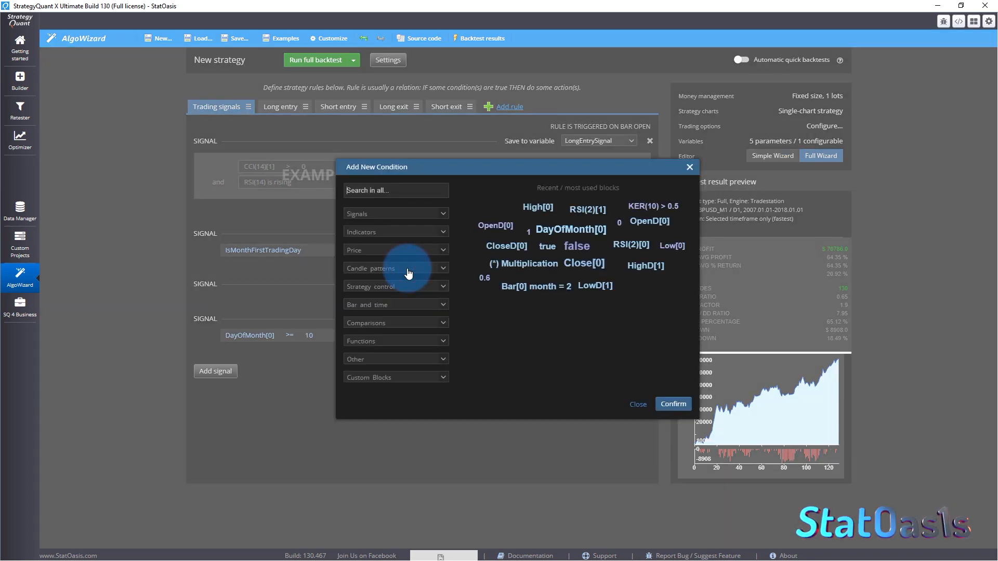
{"action": "left_click", "coordinate": [408, 305]}
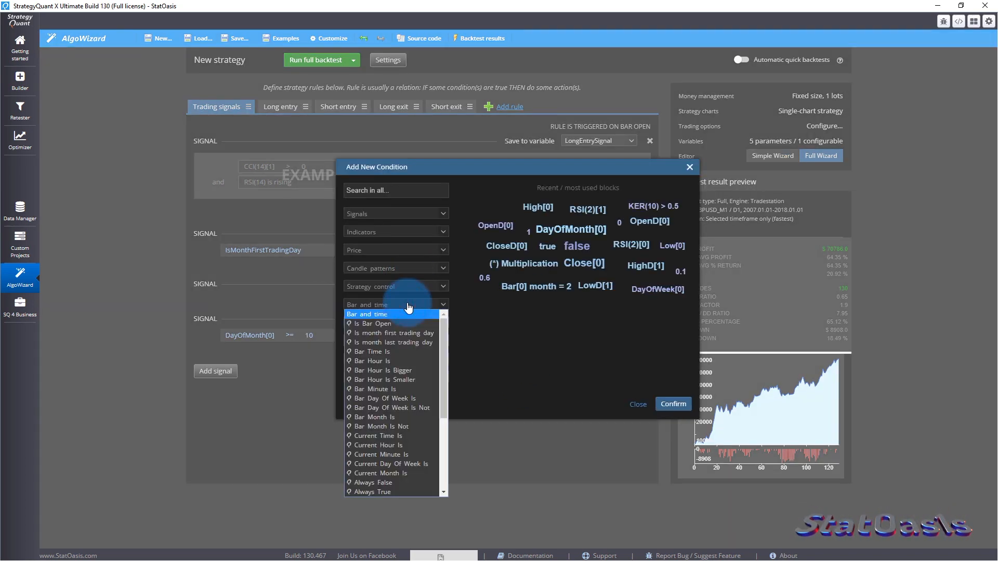
{"action": "left_click", "coordinate": [412, 427]}
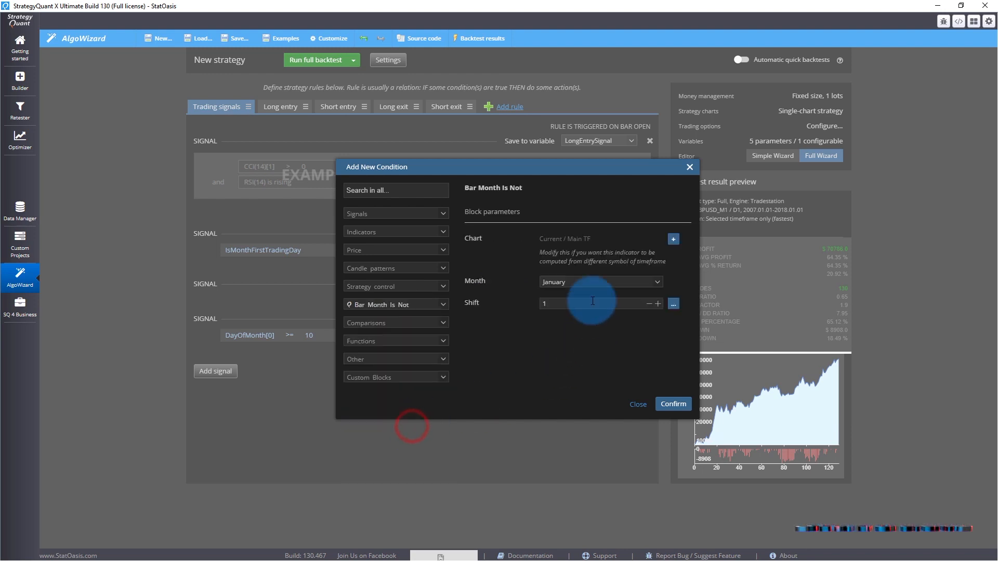
{"action": "left_click", "coordinate": [580, 282]}
{"action": "left_click", "coordinate": [573, 317]}
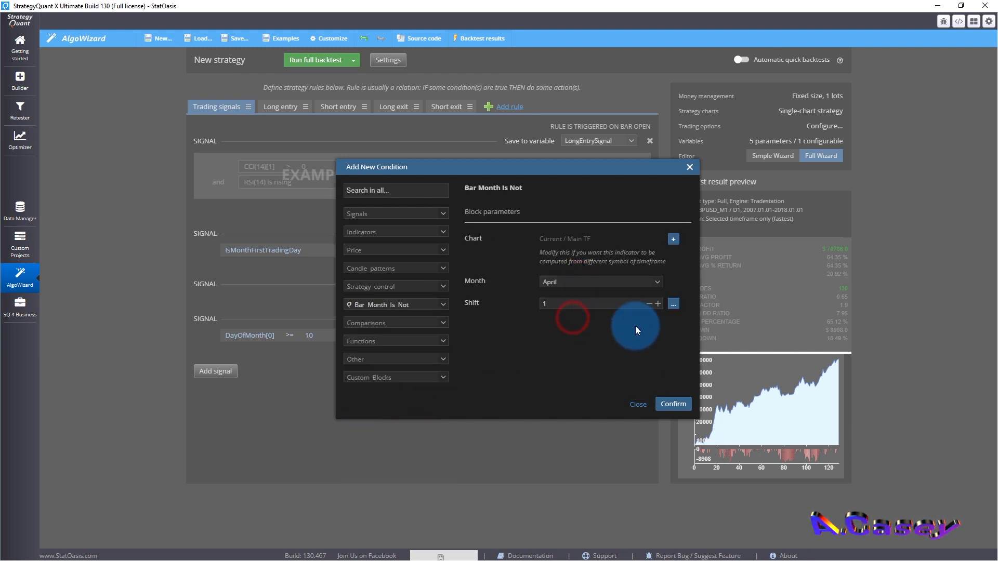
{"action": "left_click", "coordinate": [649, 303]}
{"action": "left_click", "coordinate": [672, 404]}
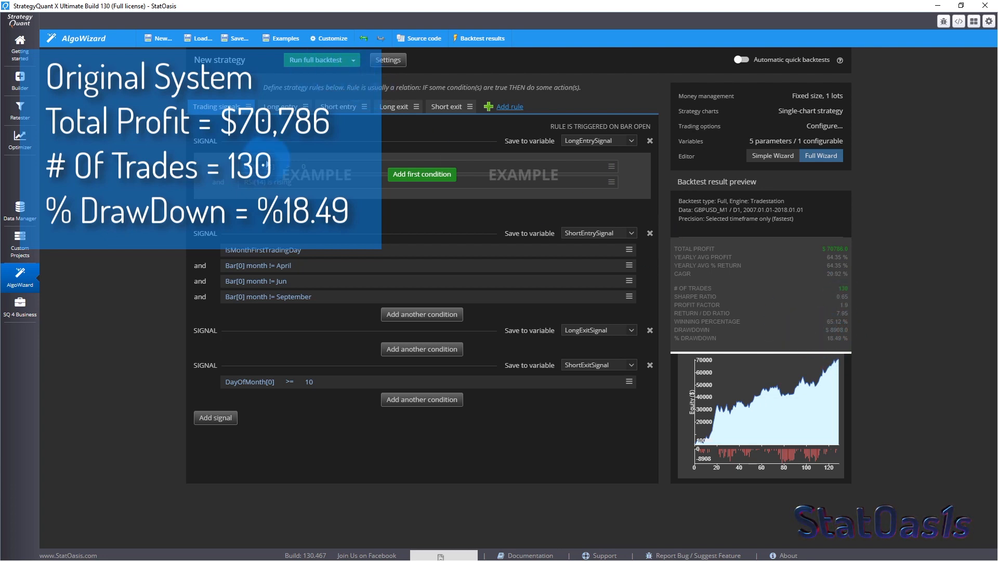
{"action": "left_click", "coordinate": [314, 60]}
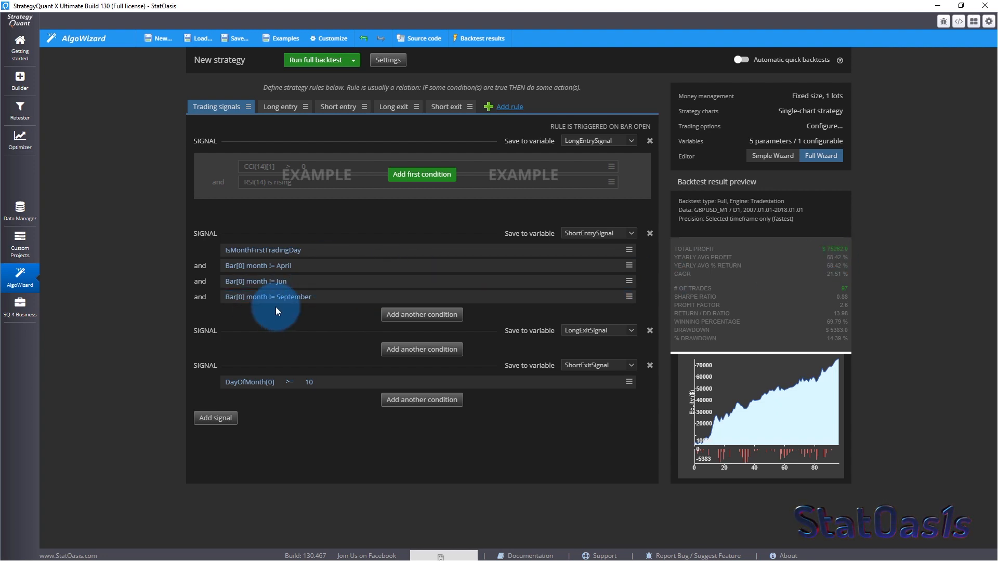
Step: Delete the condition excluding September from the ShortEntrySignal
{"action": "left_click", "coordinate": [289, 267]}
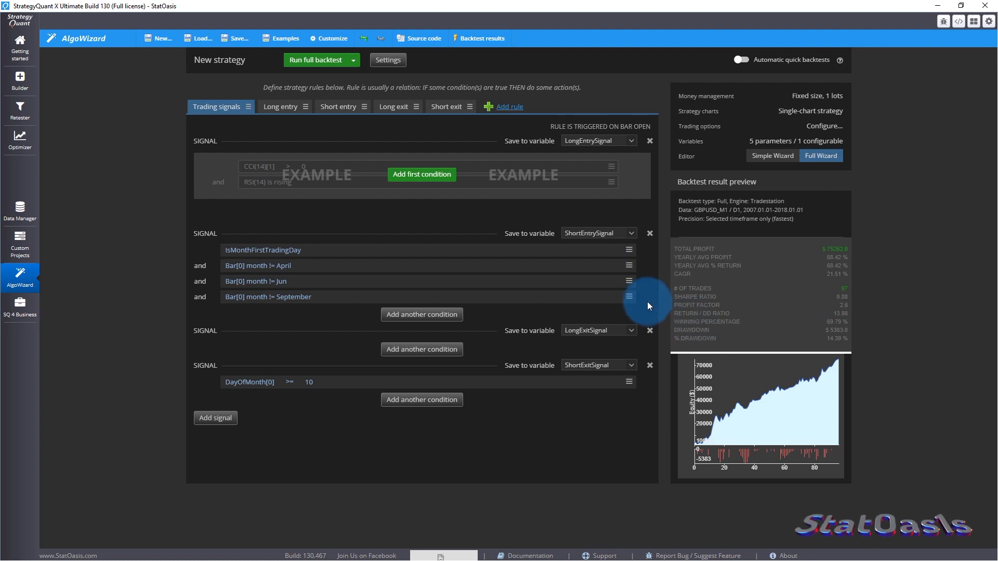
{"action": "left_click", "coordinate": [629, 296]}
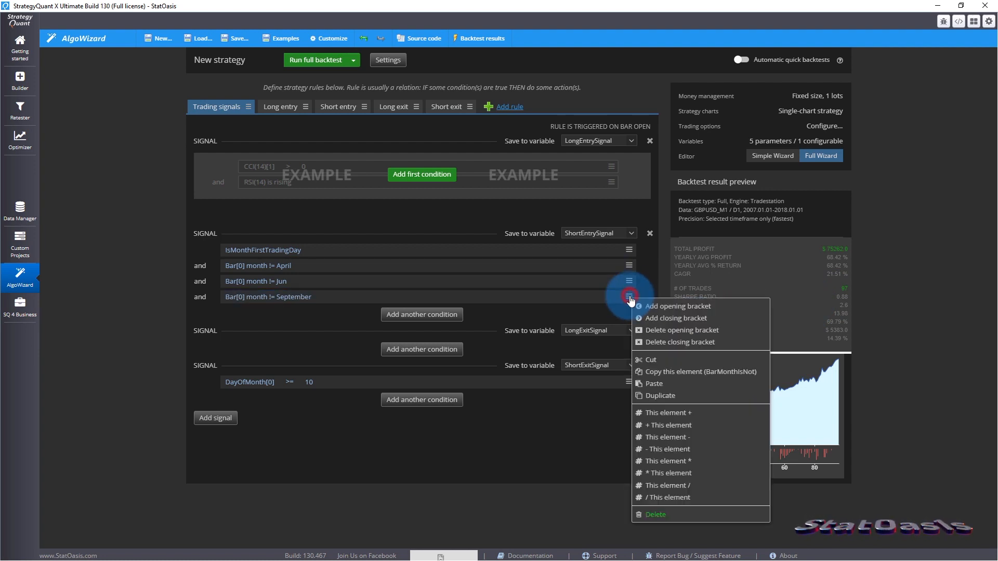
{"action": "left_click", "coordinate": [654, 515]}
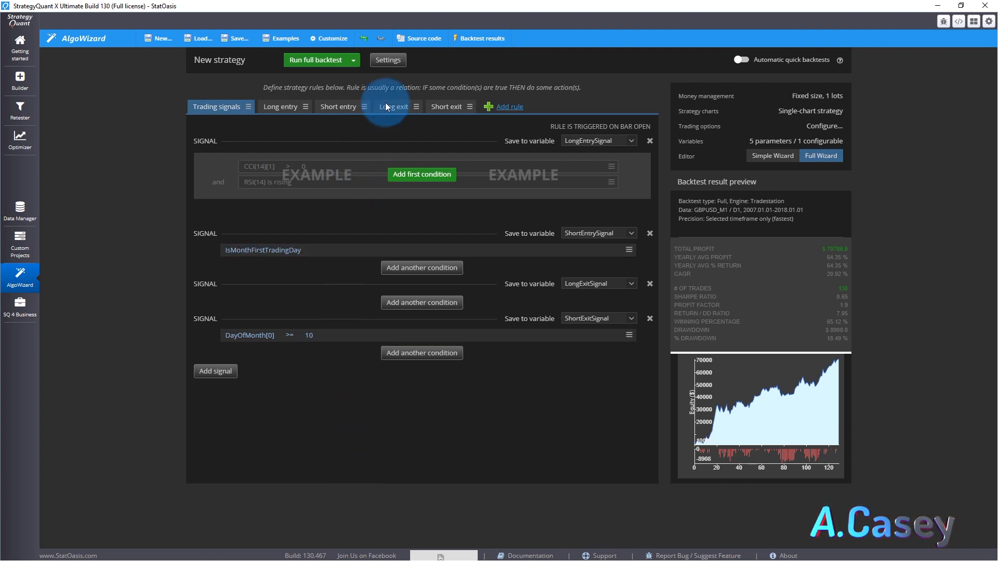
Step: Check the backtest data settings, examine the backtest's equity chart and list of trades, and return to the strategy editor
{"action": "left_click", "coordinate": [391, 66]}
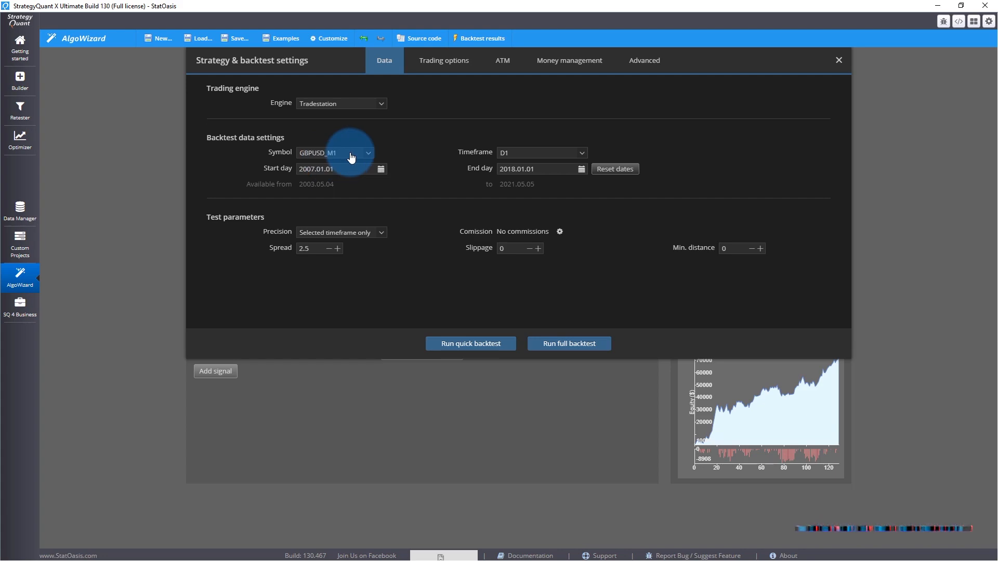
{"action": "left_click", "coordinate": [735, 397]}
{"action": "left_click", "coordinate": [728, 392]}
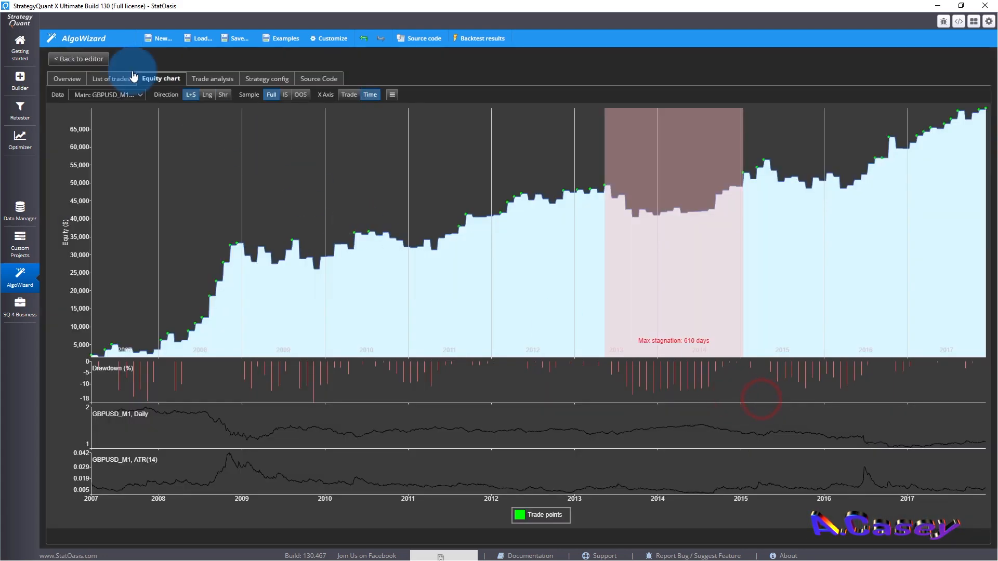
{"action": "left_click", "coordinate": [107, 79]}
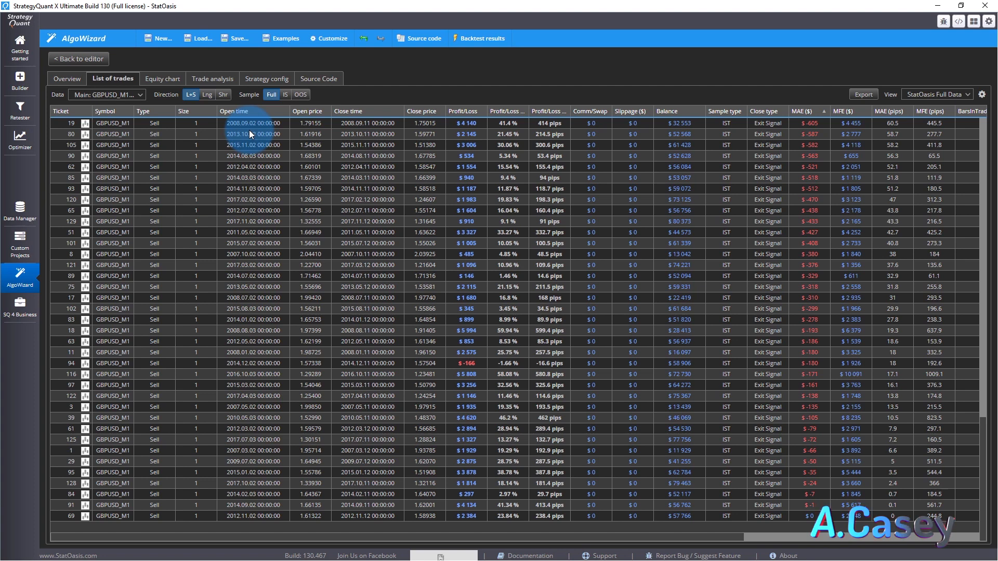
{"action": "left_click", "coordinate": [68, 57]}
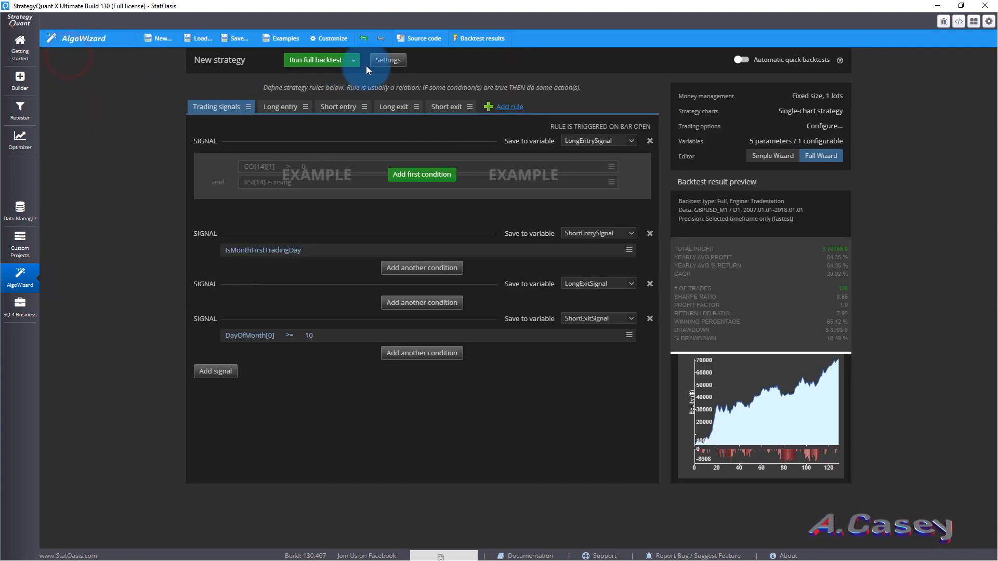
Step: Set the timeframe of the backtest data to H1
{"action": "left_click", "coordinate": [388, 60]}
{"action": "left_click", "coordinate": [533, 158]}
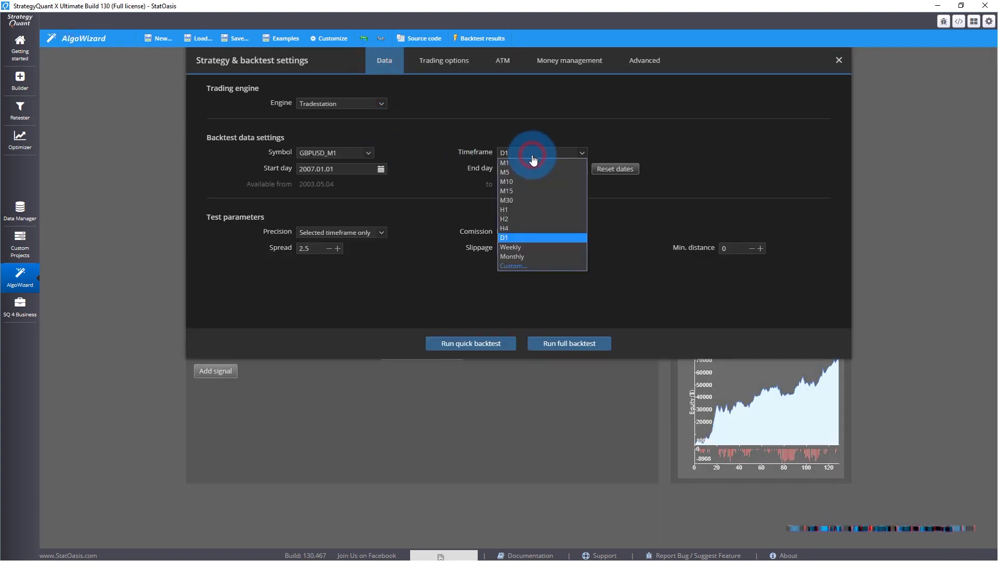
{"action": "left_click", "coordinate": [519, 210]}
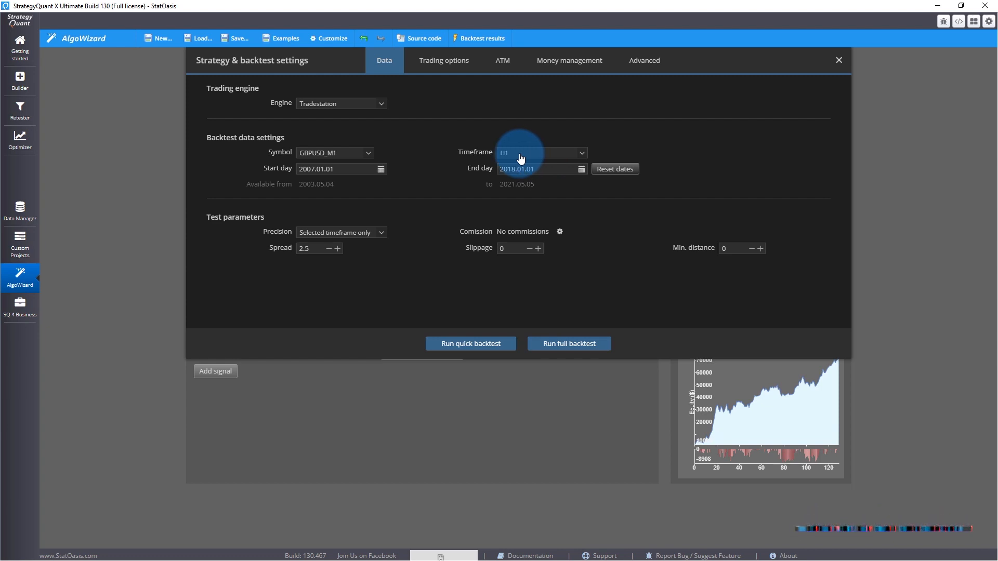
Step: Run the full backtest from the strategy settings and review its list of trades before returning to the editor
{"action": "left_click", "coordinate": [564, 344]}
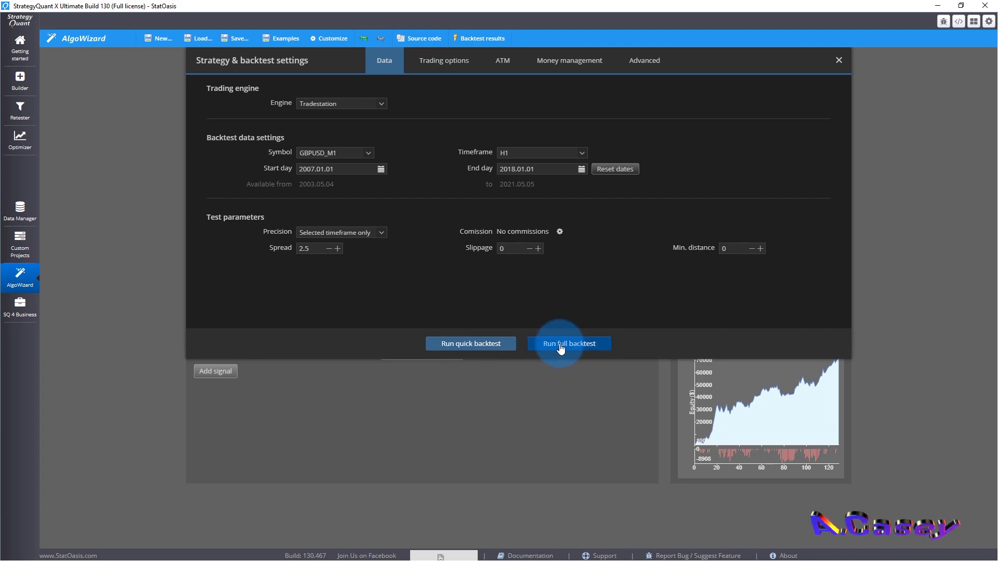
{"action": "left_click", "coordinate": [838, 60]}
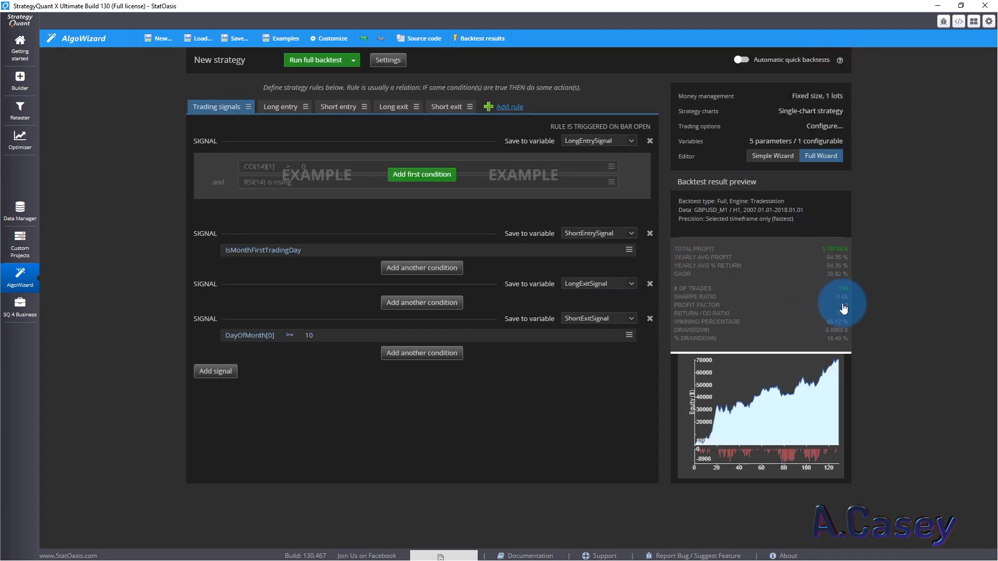
{"action": "left_click", "coordinate": [811, 313]}
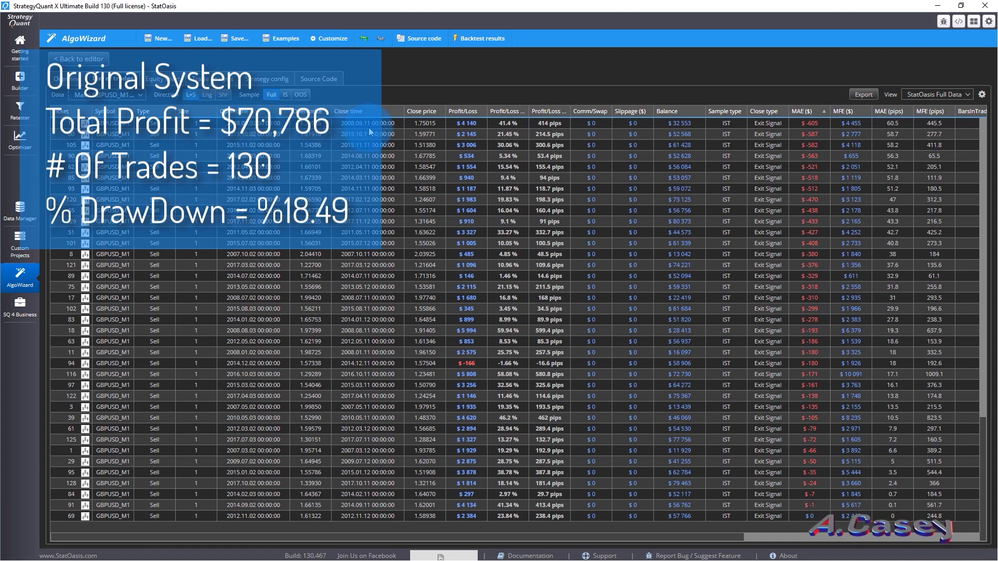
{"action": "left_click", "coordinate": [78, 59]}
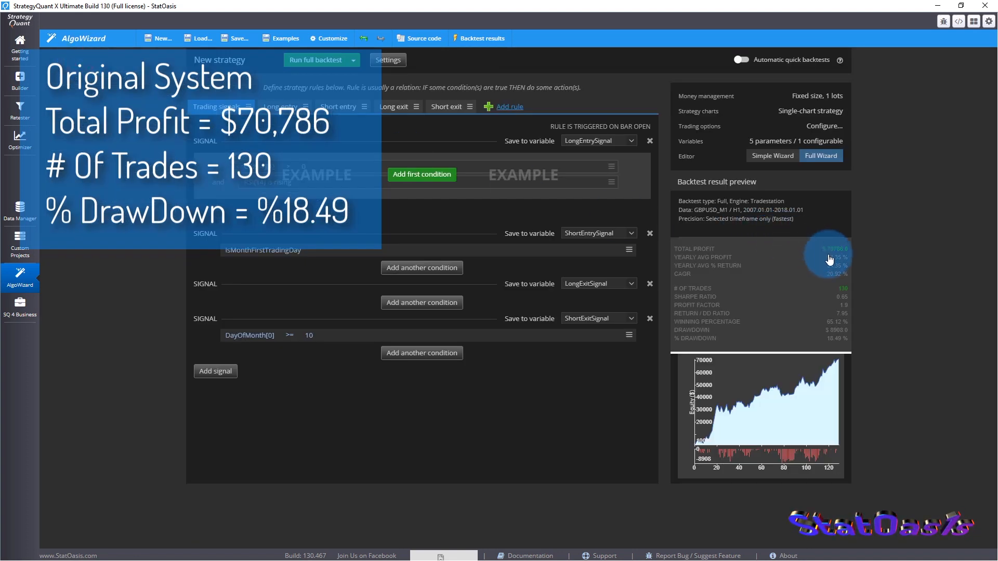
Step: Run the full backtest on the H1 data, examine the close times of its trades, and return to the strategy editor
{"action": "left_click", "coordinate": [315, 55]}
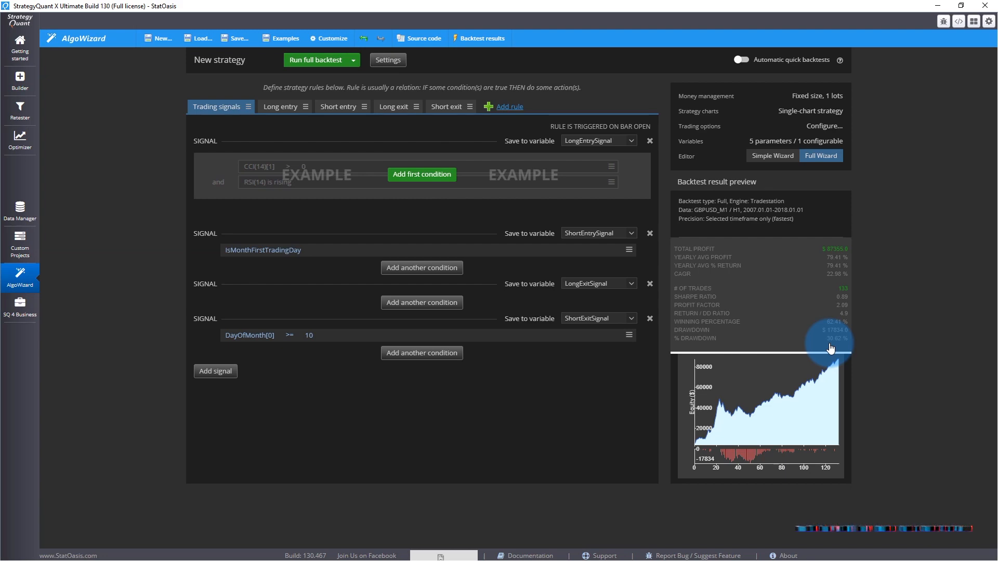
{"action": "left_click", "coordinate": [787, 405]}
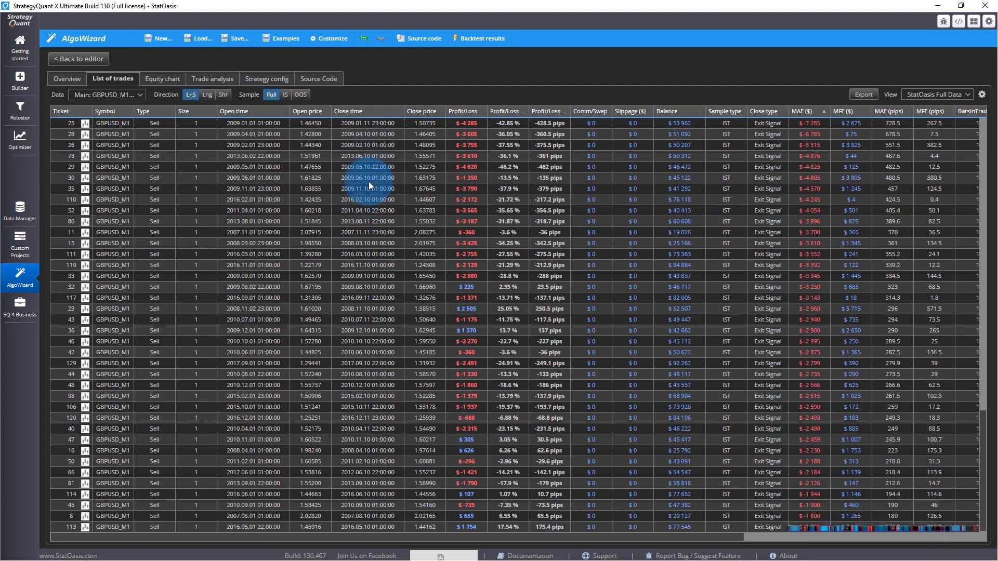
{"action": "left_click", "coordinate": [86, 58]}
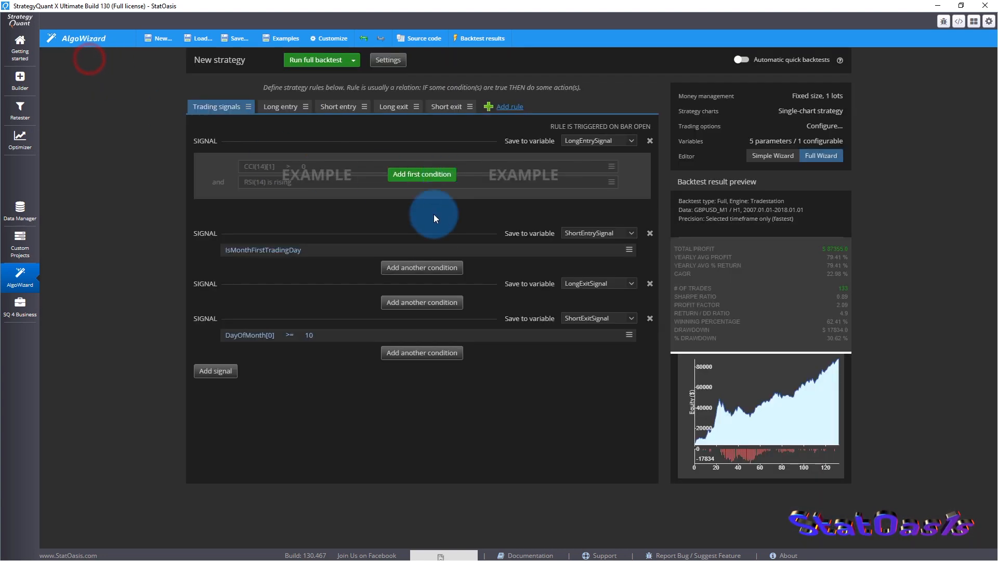
Step: Set the day-of-month value in the ShortExitSignal condition to 11
{"action": "left_click", "coordinate": [323, 339]}
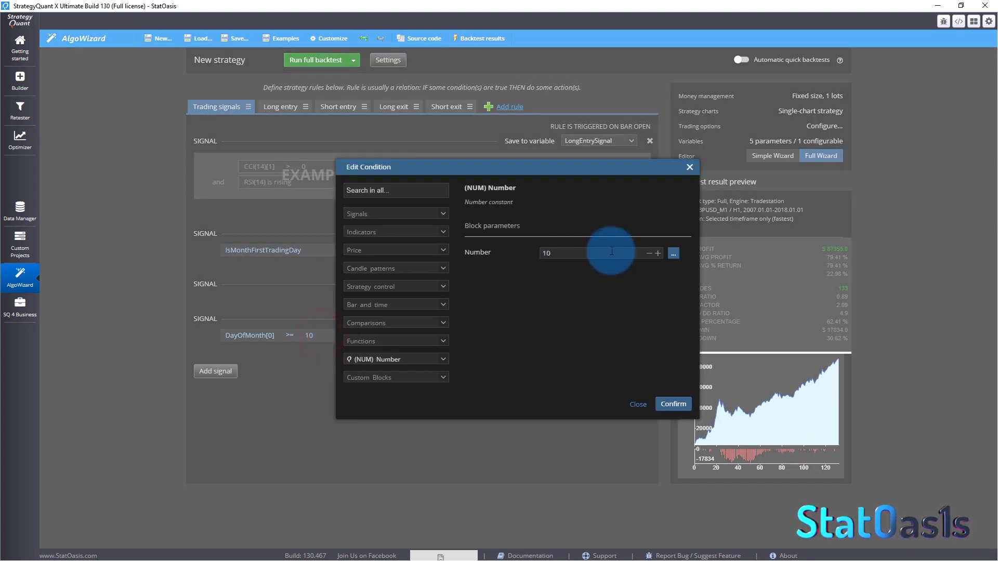
{"action": "left_click", "coordinate": [658, 254]}
{"action": "left_click", "coordinate": [673, 404]}
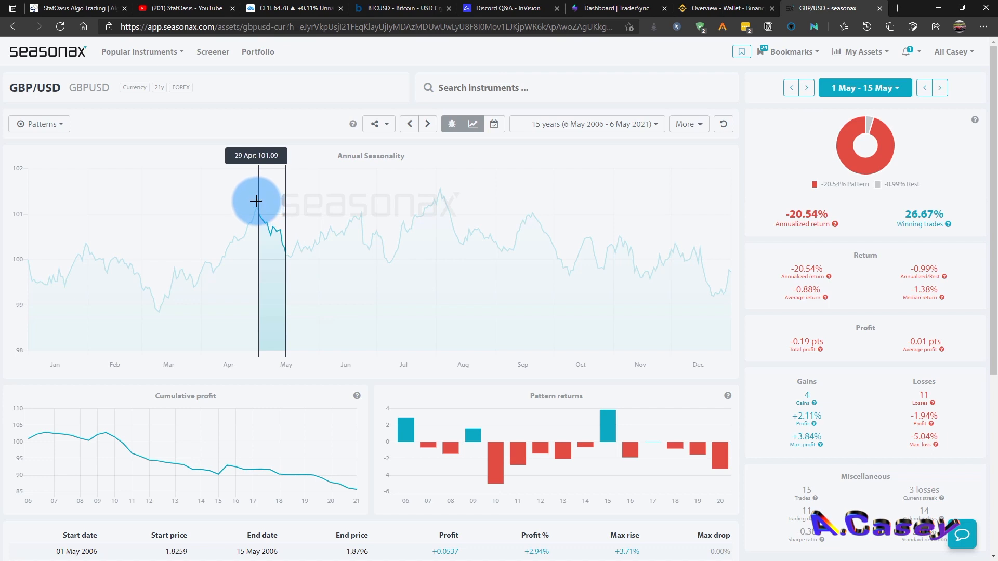
Step: Switch to Seasonax and set the GBP/USD seasonal pattern's date range to 30 Apr - 10 May
{"action": "left_click_drag", "start_coordinate": [256, 202], "coordinate": [285, 204]}
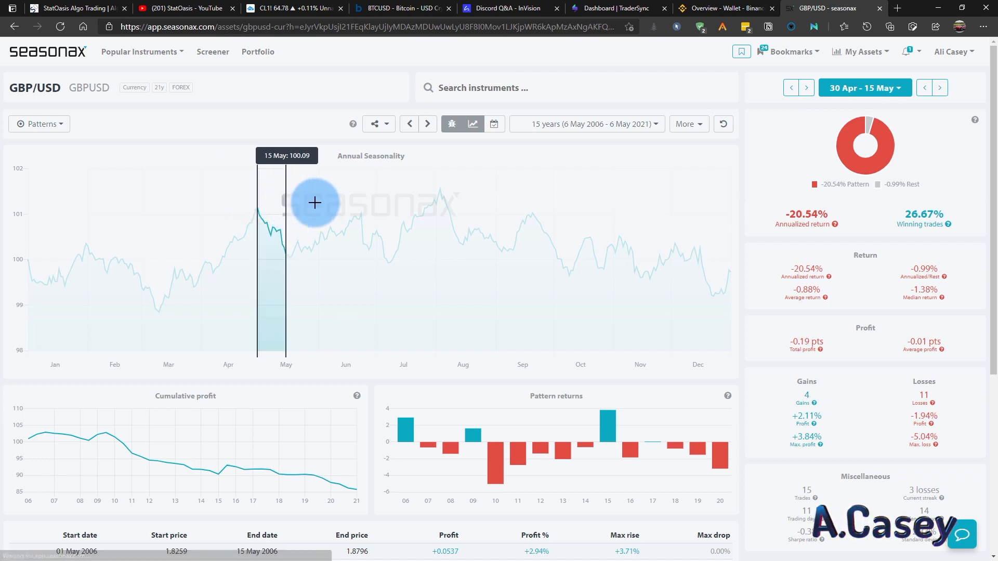
{"action": "left_click", "coordinate": [926, 89]}
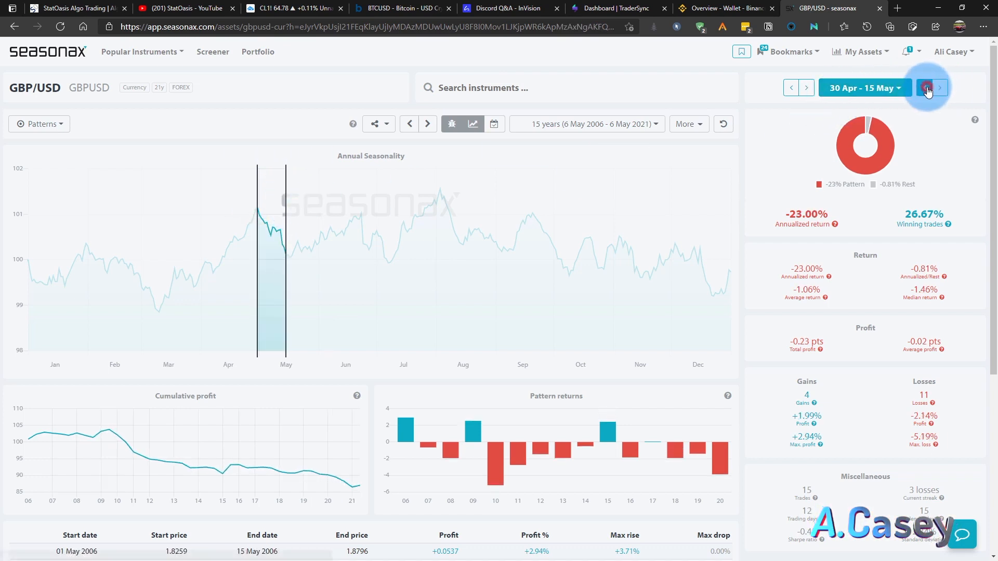
{"action": "left_click", "coordinate": [927, 89]}
{"action": "left_click", "coordinate": [927, 89]}
{"action": "left_click", "coordinate": [927, 89]}
{"action": "left_click", "coordinate": [926, 89]}
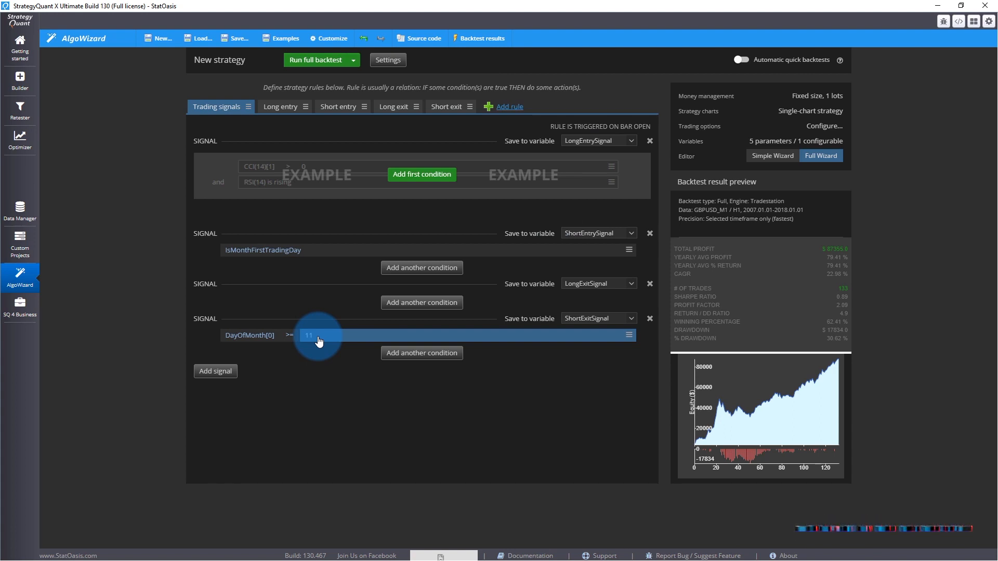
Step: Run the full AlgoWizard backtest with the new exit day, compare it with Seasonax, and review its trade analysis
{"action": "left_click", "coordinate": [309, 61]}
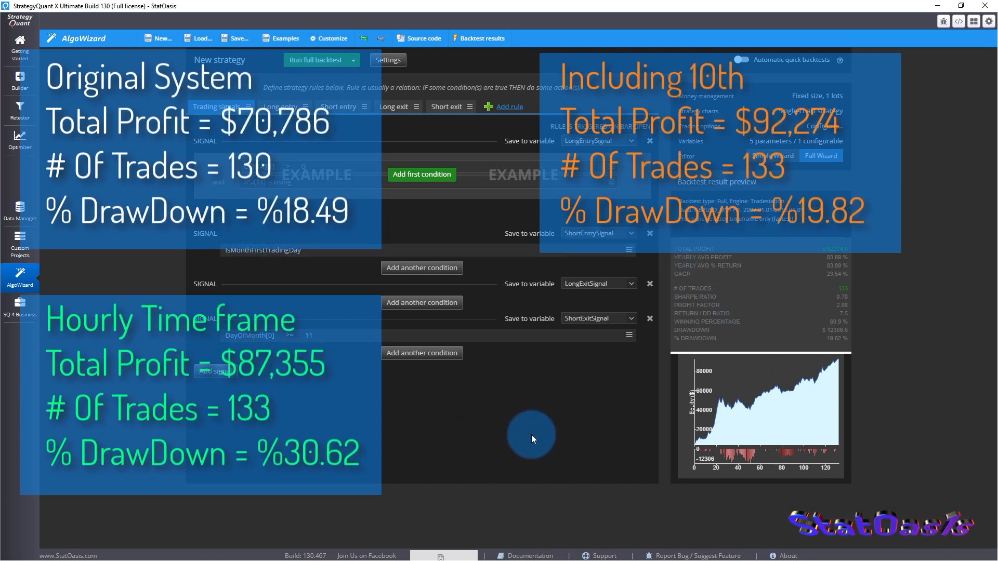
{"action": "key", "text": "alt+Tab"}
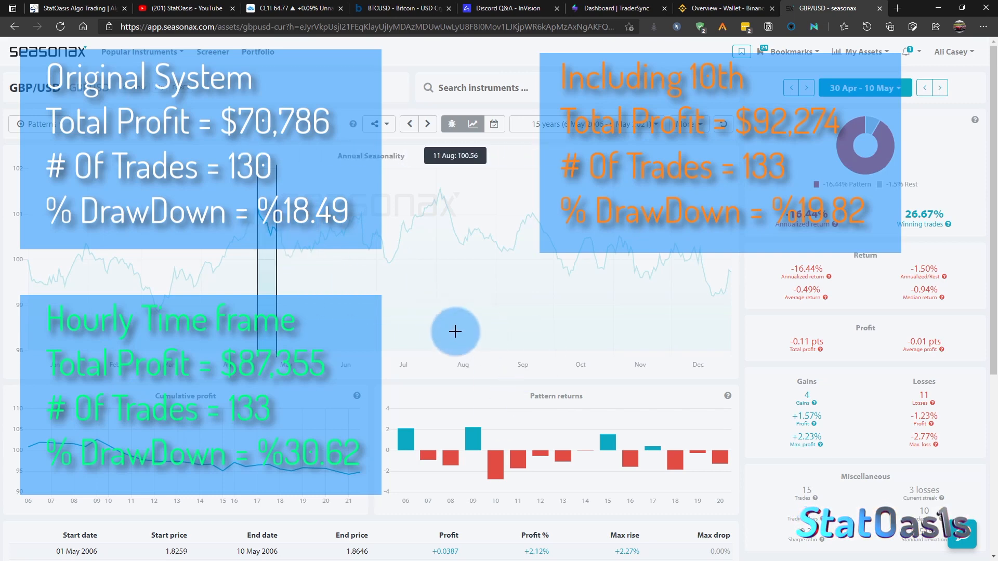
{"action": "key", "text": "alt+Tab"}
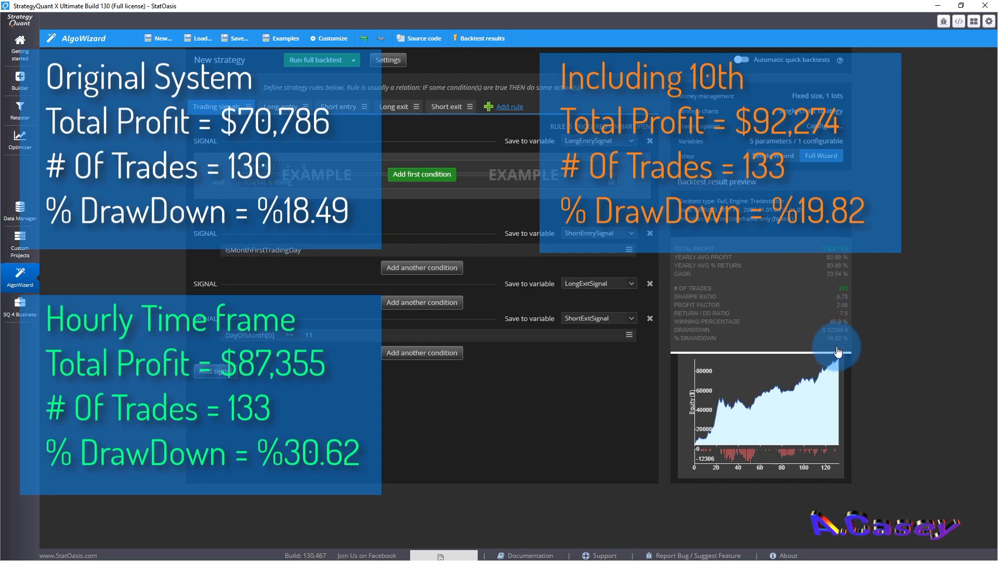
{"action": "left_click", "coordinate": [755, 420]}
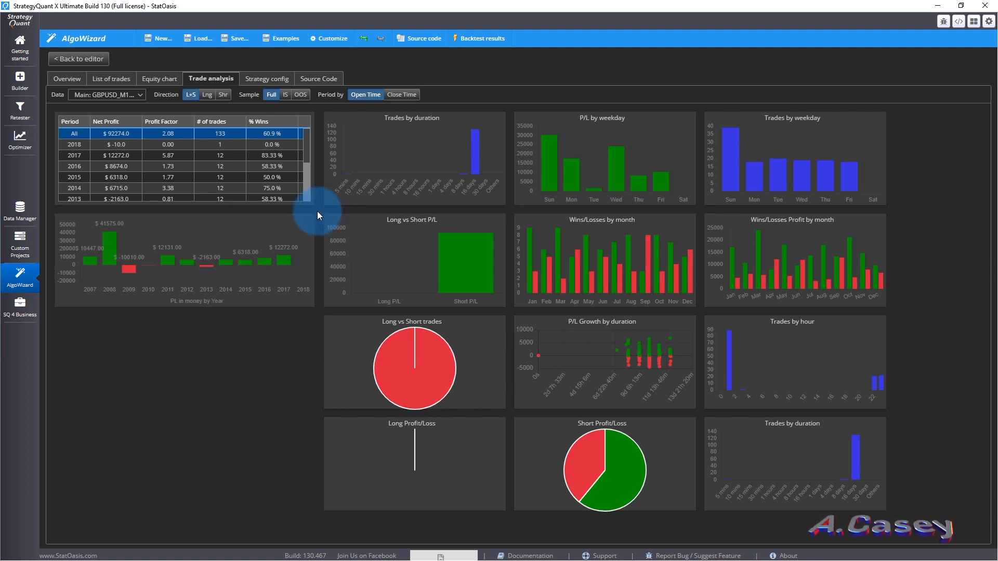
{"action": "left_click", "coordinate": [94, 63]}
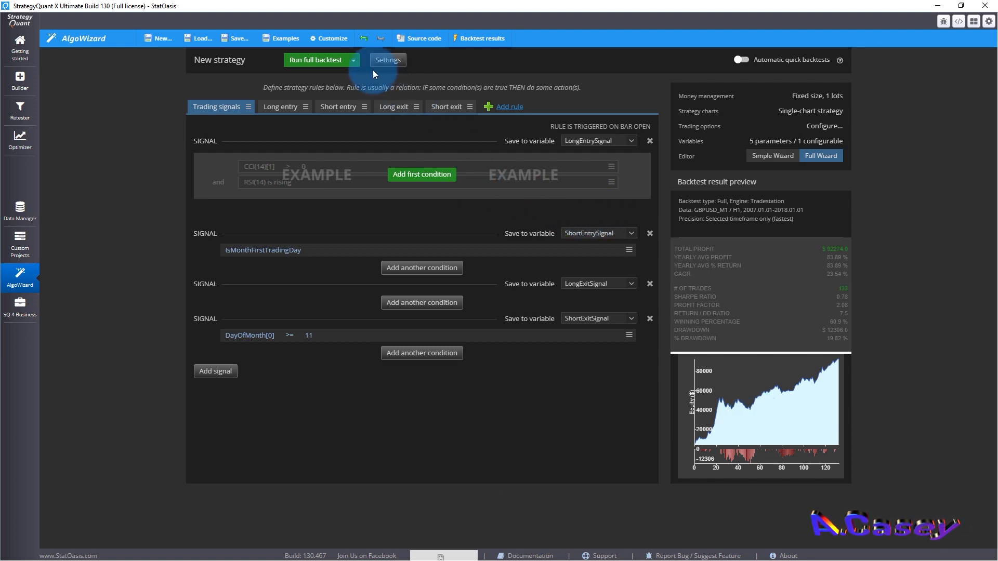
Step: Set the backtest symbol to GBPCAD and run the full backtest on it
{"action": "left_click", "coordinate": [390, 61]}
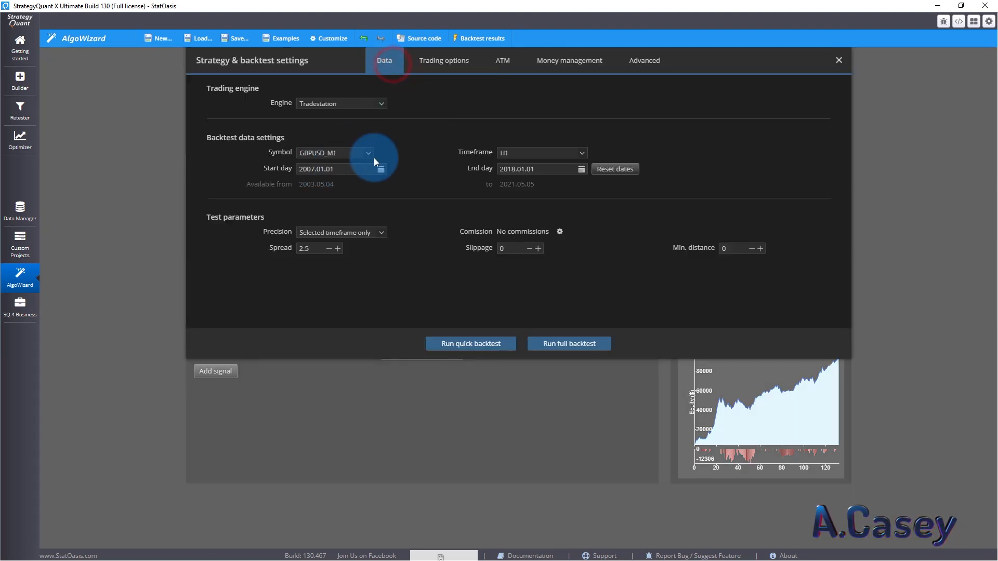
{"action": "left_click", "coordinate": [342, 155]}
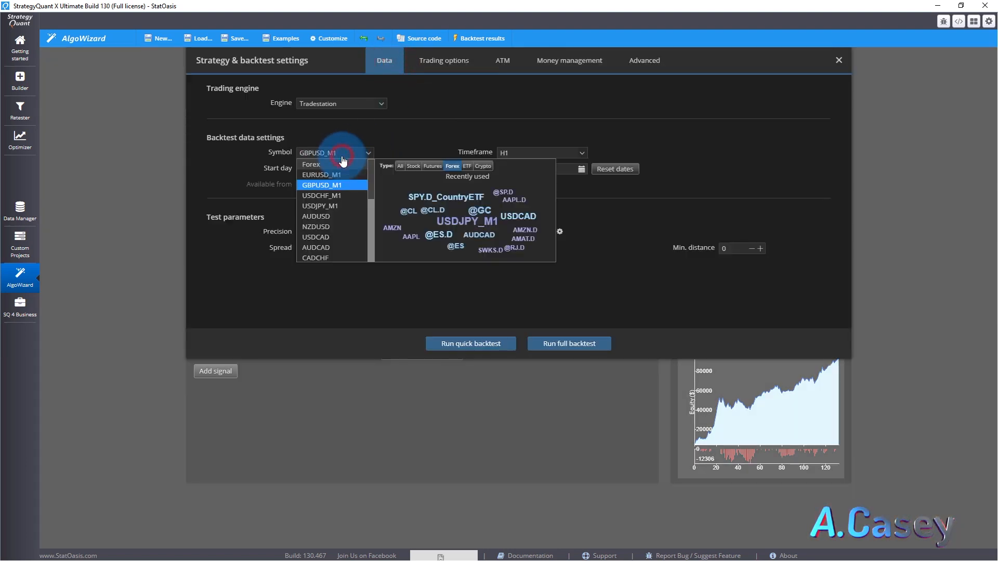
{"action": "type", "text": "g"}
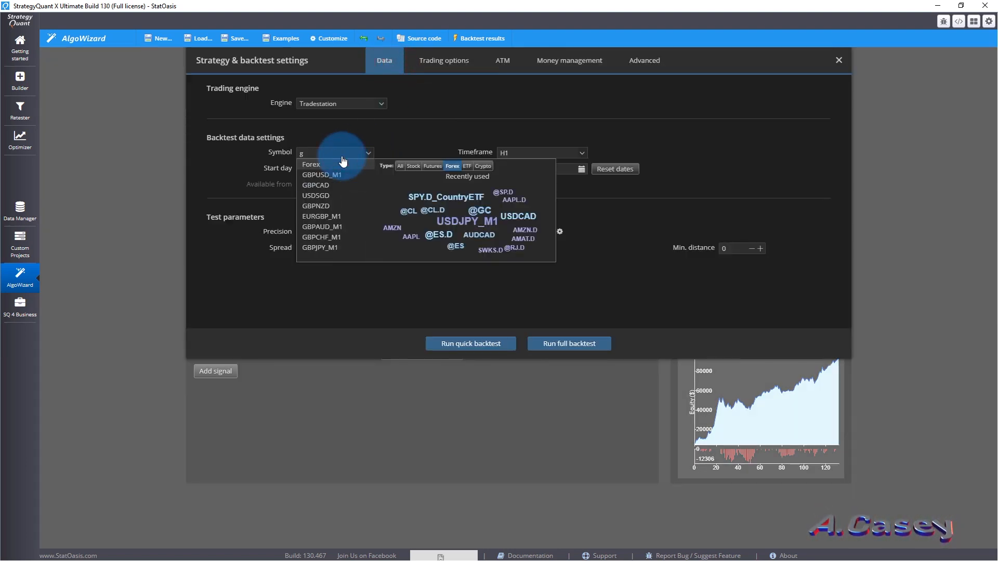
{"action": "type", "text": "bpcad"}
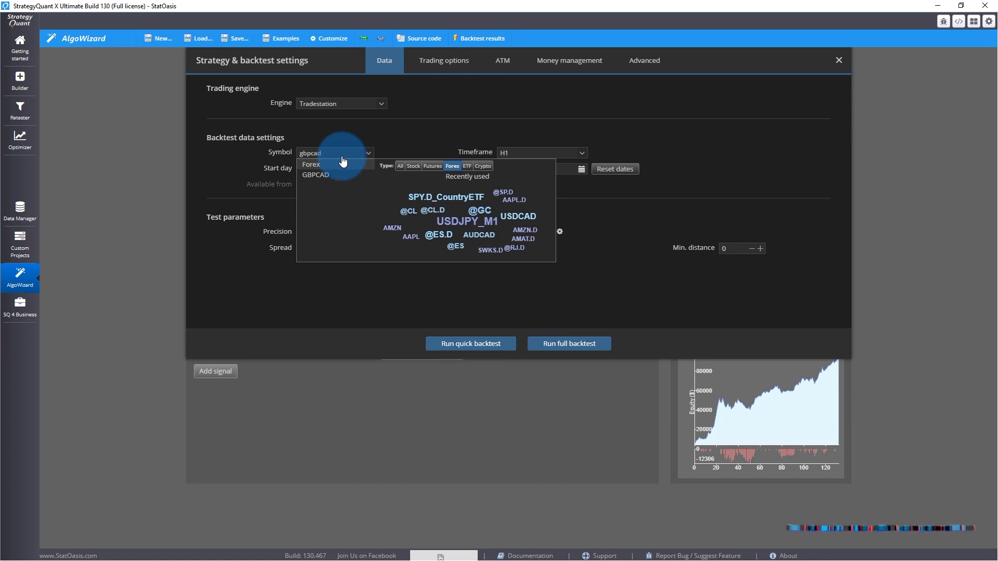
{"action": "left_click", "coordinate": [332, 175]}
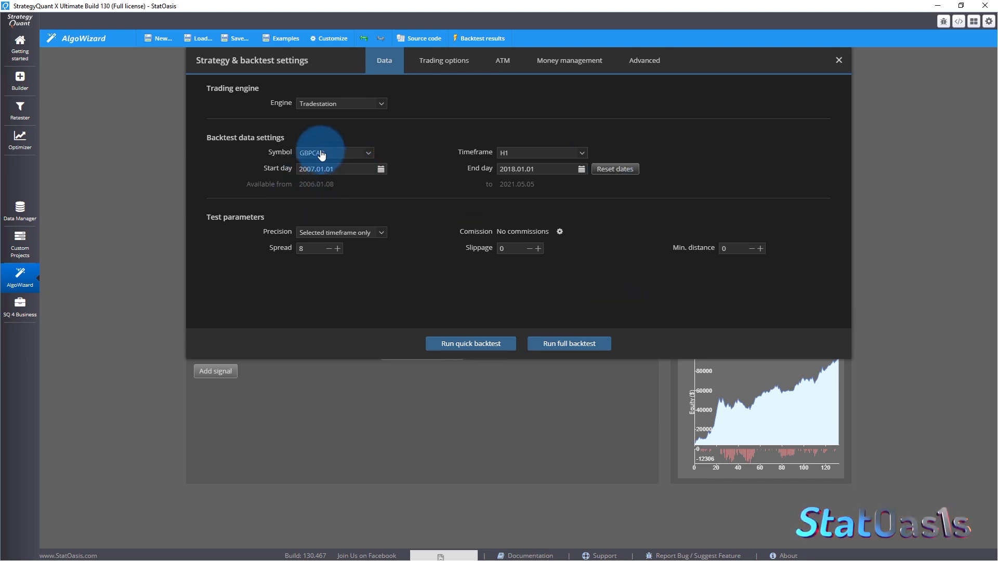
{"action": "left_click", "coordinate": [585, 343]}
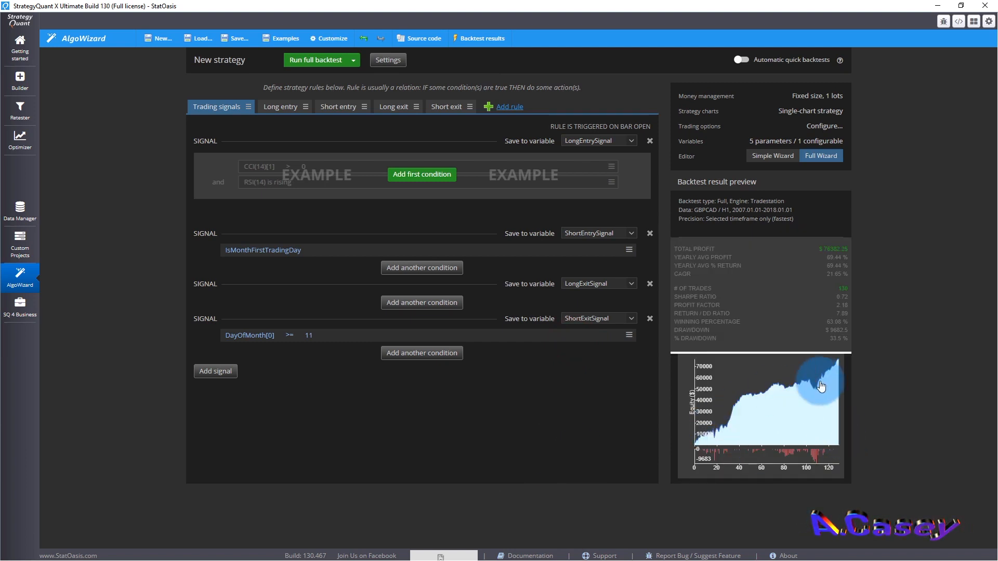
Step: Set the backtest symbol to GBPAUD_M1 and run the full backtest on it
{"action": "left_click", "coordinate": [399, 60]}
{"action": "left_click", "coordinate": [346, 159]}
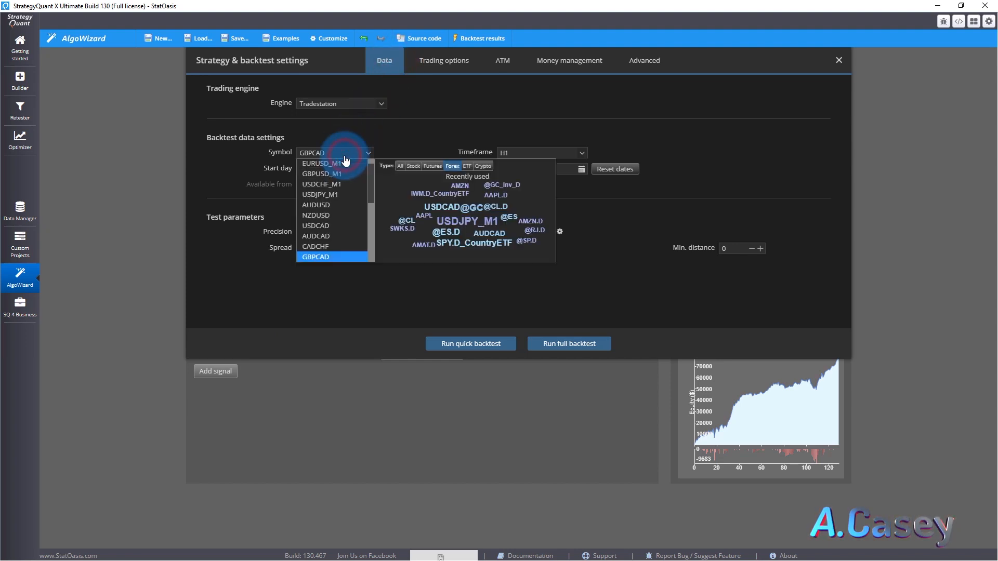
{"action": "type", "text": "gbpaud"}
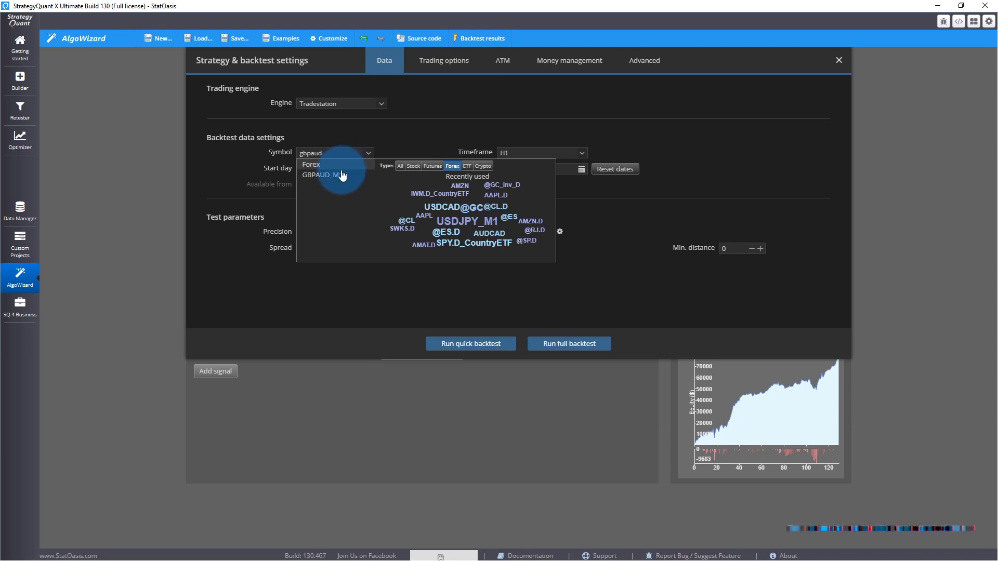
{"action": "left_click", "coordinate": [343, 175]}
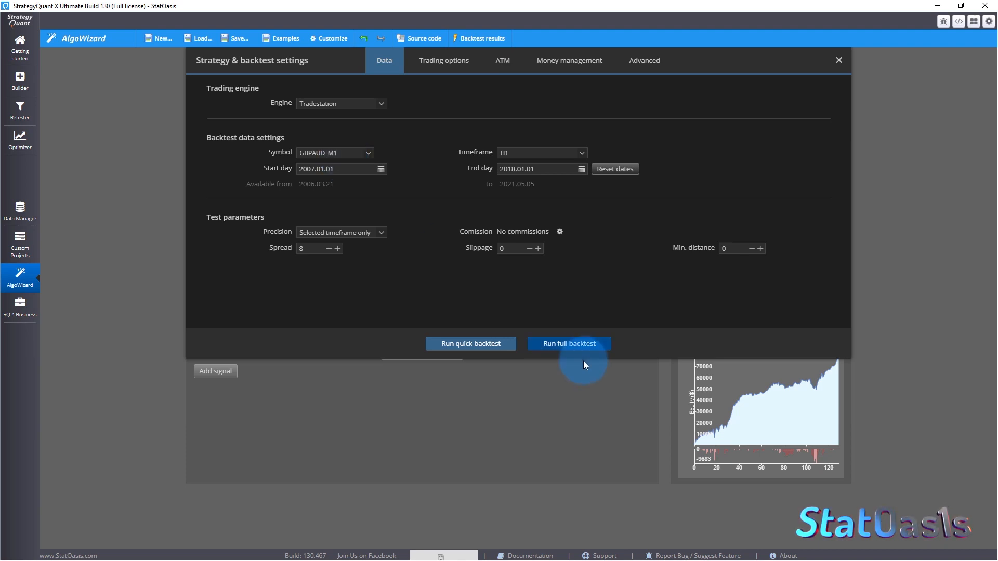
{"action": "left_click", "coordinate": [570, 343]}
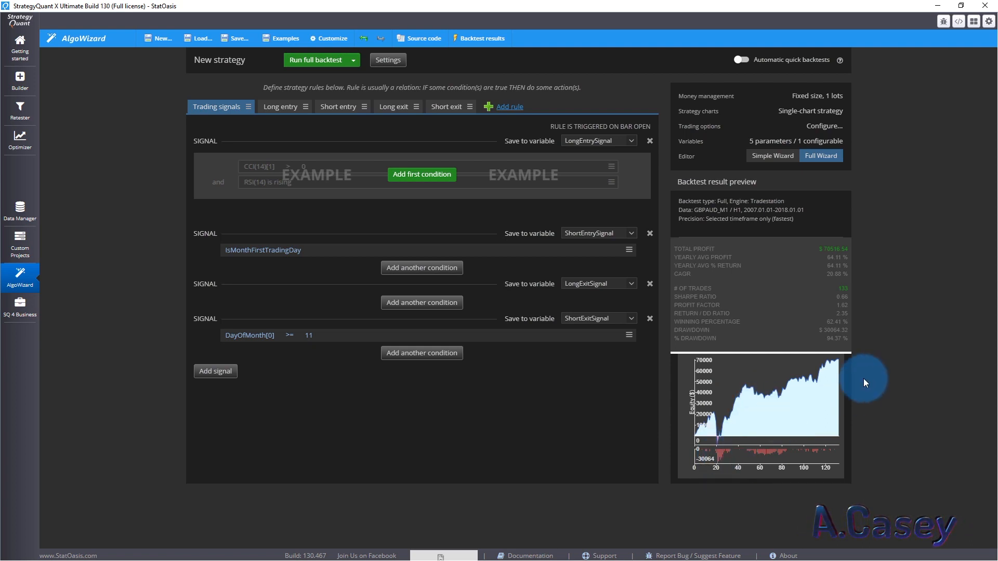
Step: Set the backtest symbol to GBPNZD and run the full backtest on it
{"action": "left_click", "coordinate": [386, 61]}
{"action": "left_click", "coordinate": [338, 153]}
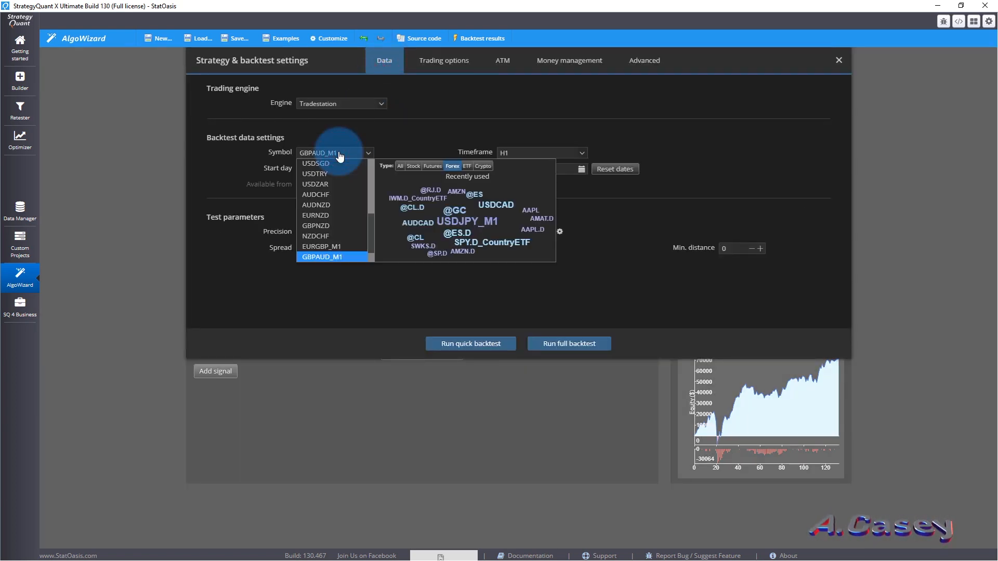
{"action": "type", "text": "gbpn"}
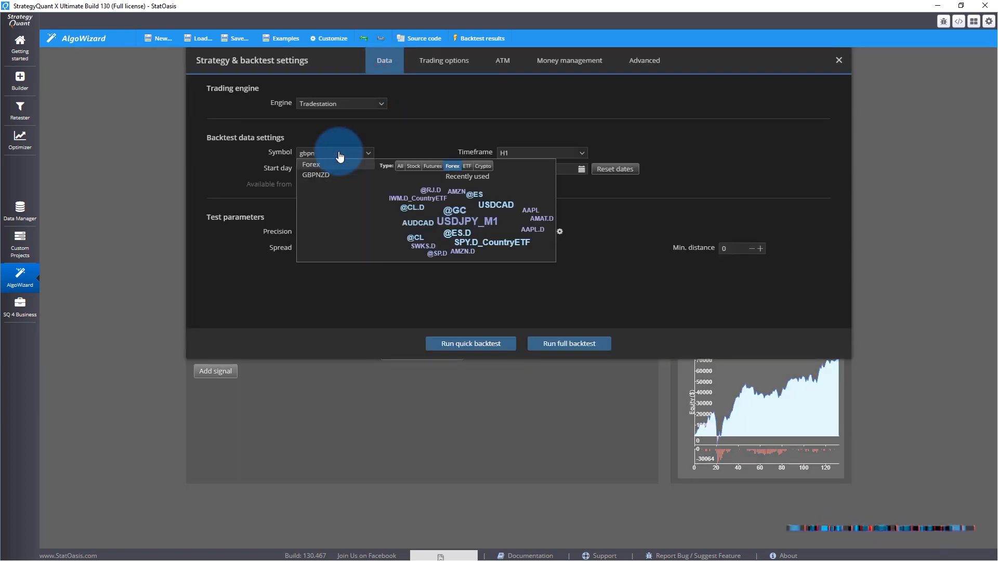
{"action": "left_click", "coordinate": [316, 175]}
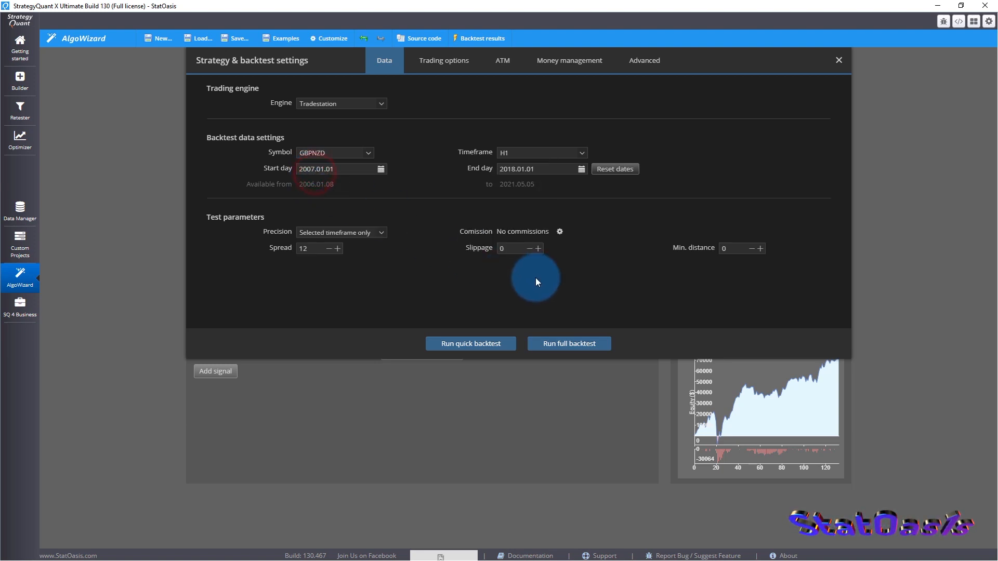
{"action": "left_click", "coordinate": [555, 345]}
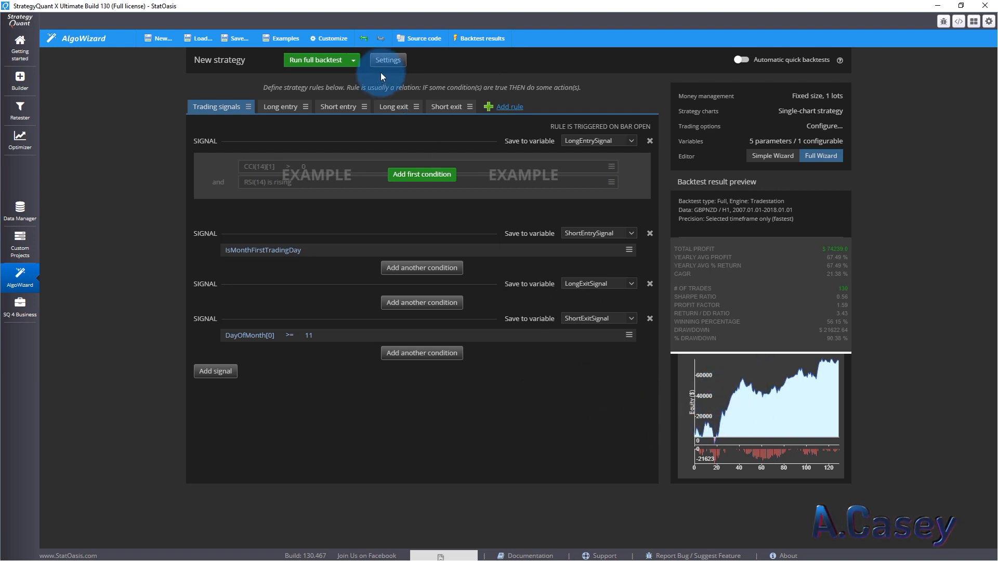
Step: Set the backtest symbol to GBPJPY_M1 and run the full backtest on it
{"action": "left_click", "coordinate": [388, 60]}
{"action": "left_click", "coordinate": [339, 154]}
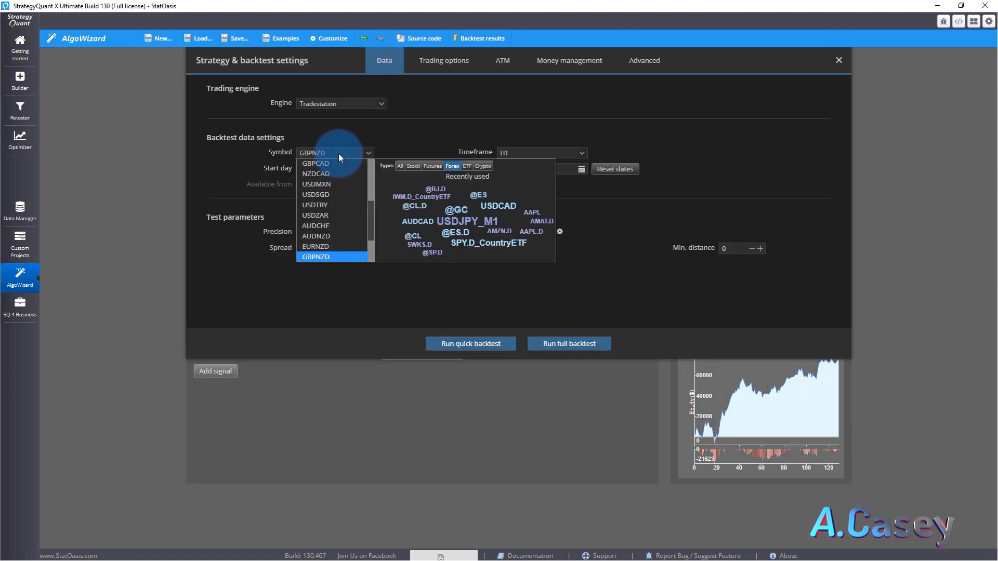
{"action": "type", "text": "gbp"}
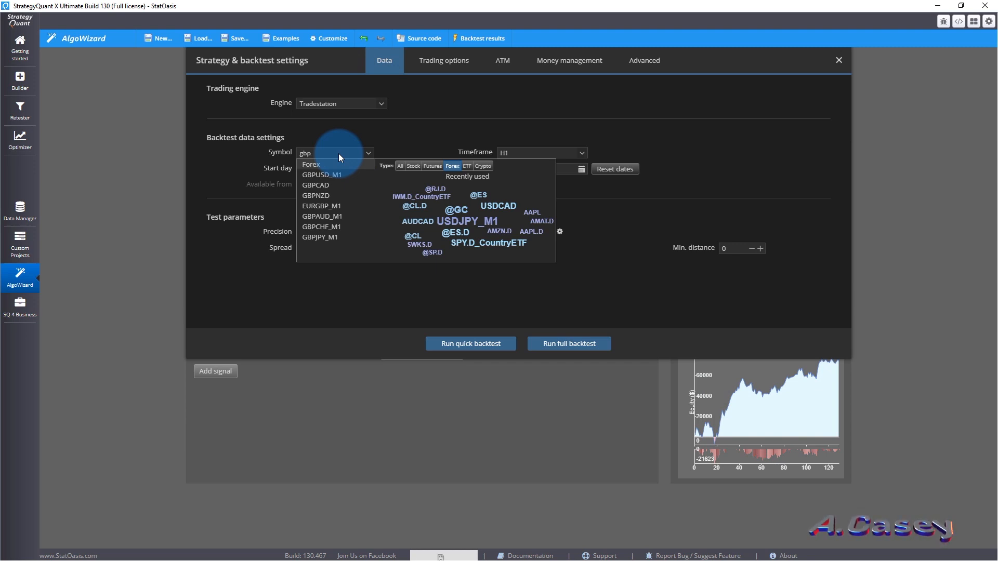
{"action": "left_click", "coordinate": [327, 244]}
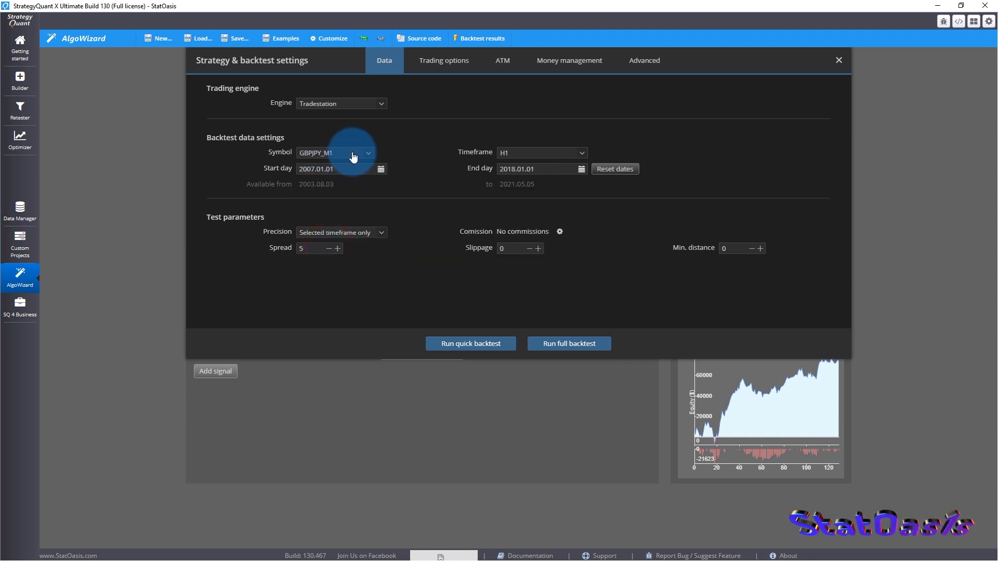
{"action": "left_click", "coordinate": [568, 344]}
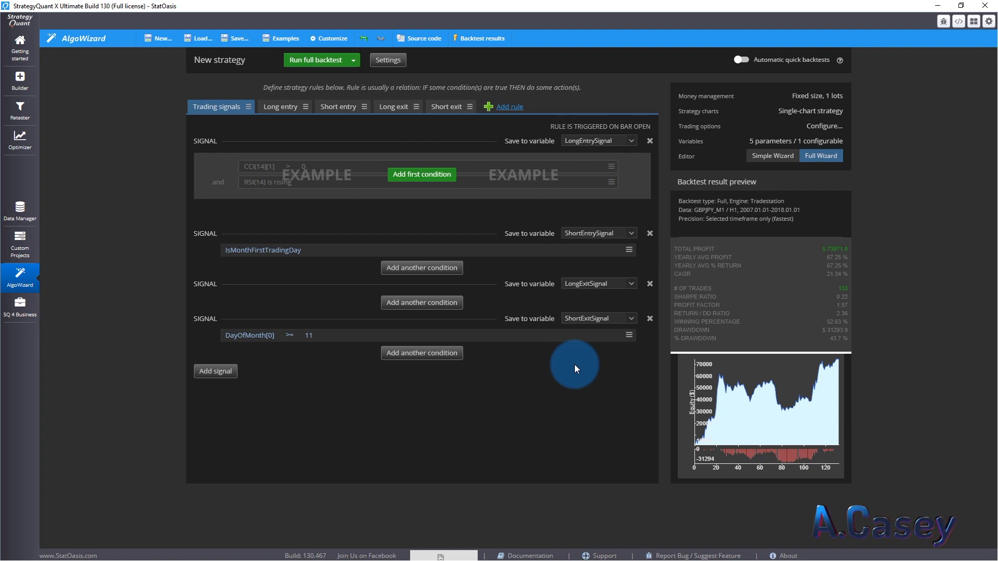
Step: Set the backtest symbol to EURUSD_M1 and run the full backtest on it
{"action": "left_click", "coordinate": [389, 60]}
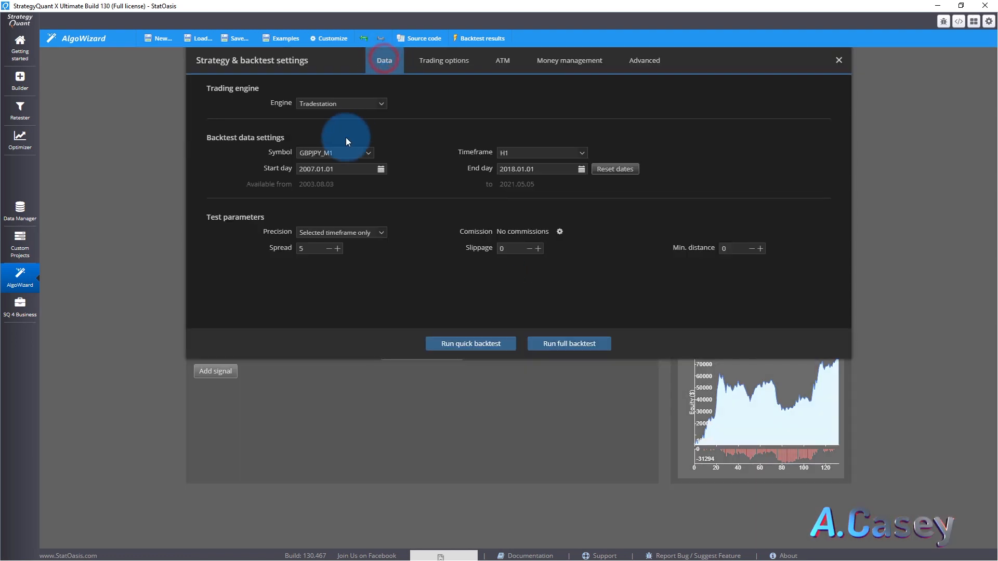
{"action": "left_click", "coordinate": [339, 155]}
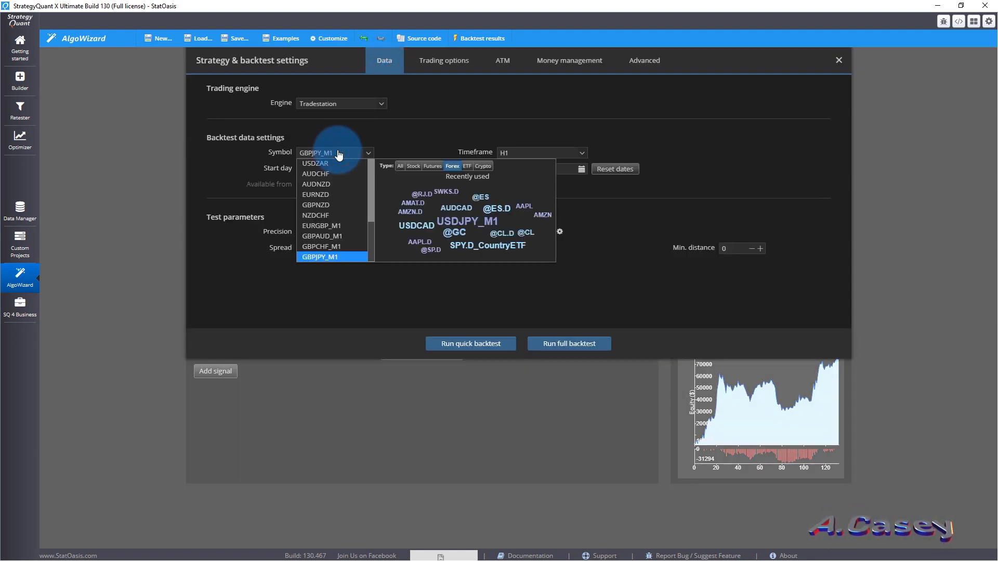
{"action": "type", "text": "eurusd"}
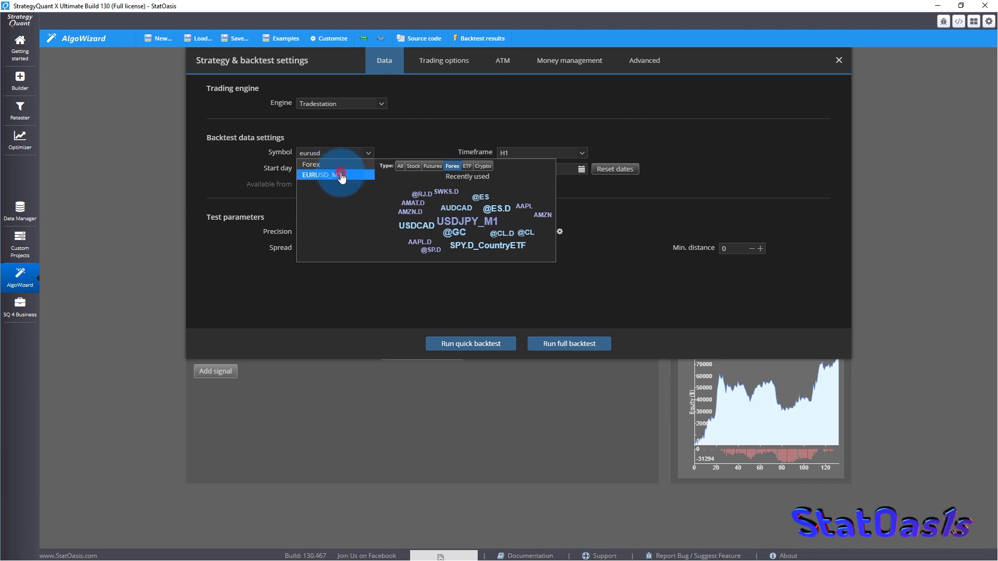
{"action": "left_click", "coordinate": [340, 175]}
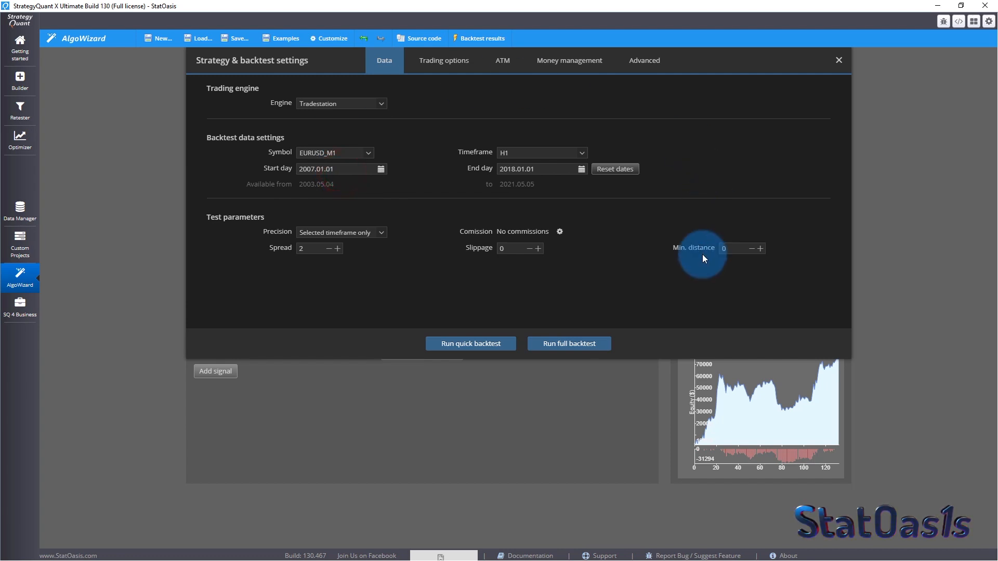
{"action": "left_click", "coordinate": [572, 344]}
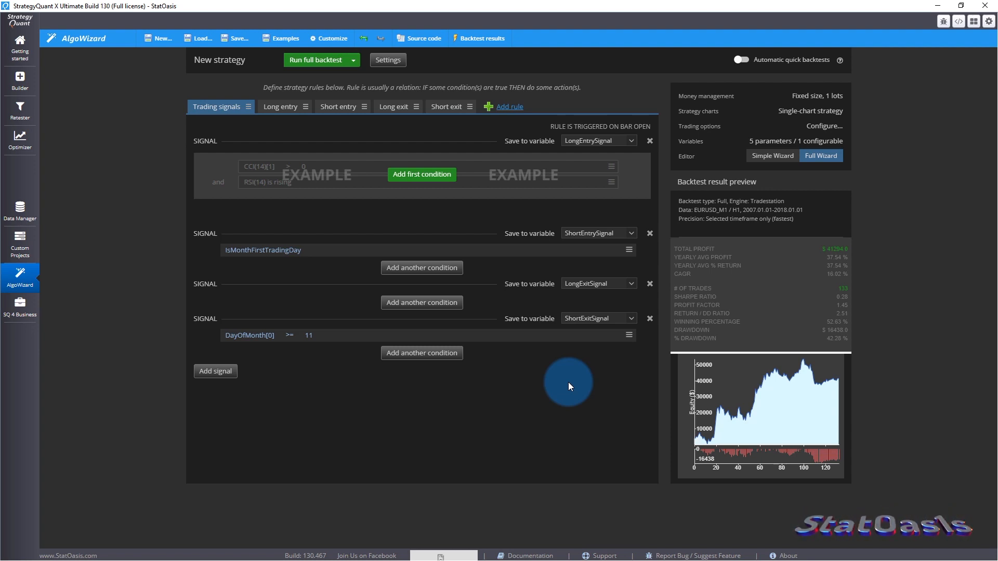
Step: Set the backtest symbol to USDCHF_M1 and run the full backtest on it
{"action": "left_click", "coordinate": [382, 62]}
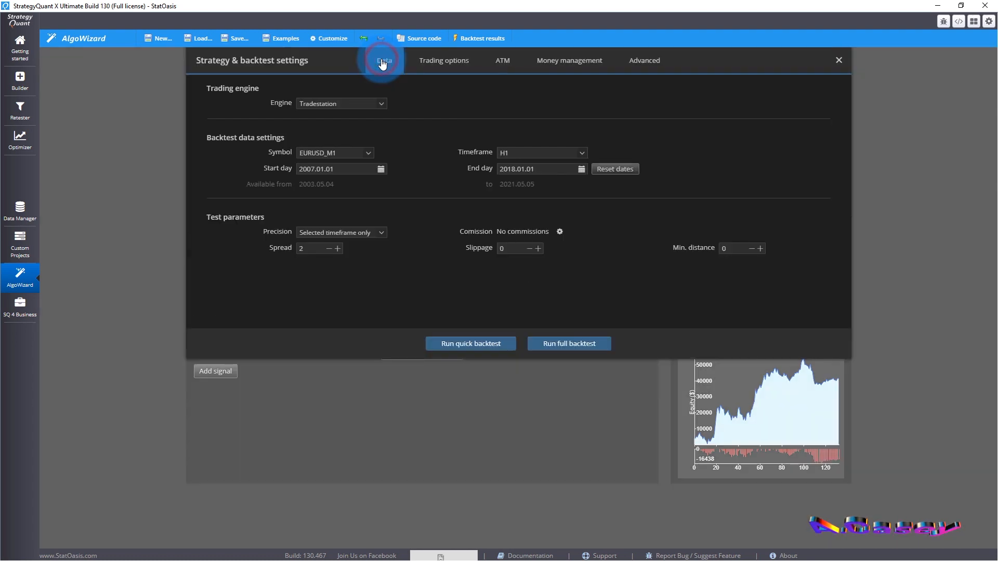
{"action": "left_click", "coordinate": [342, 154]}
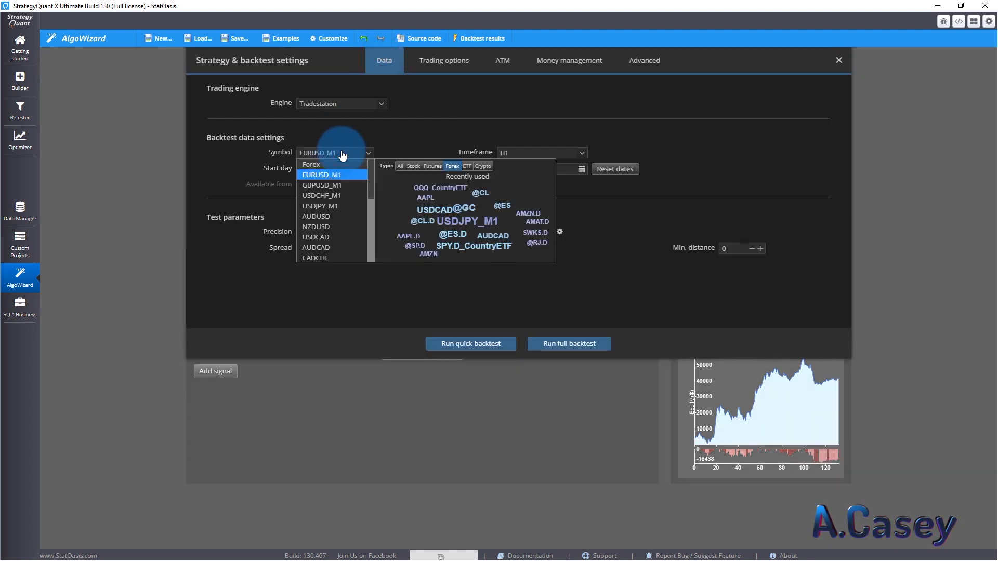
{"action": "type", "text": "chf"}
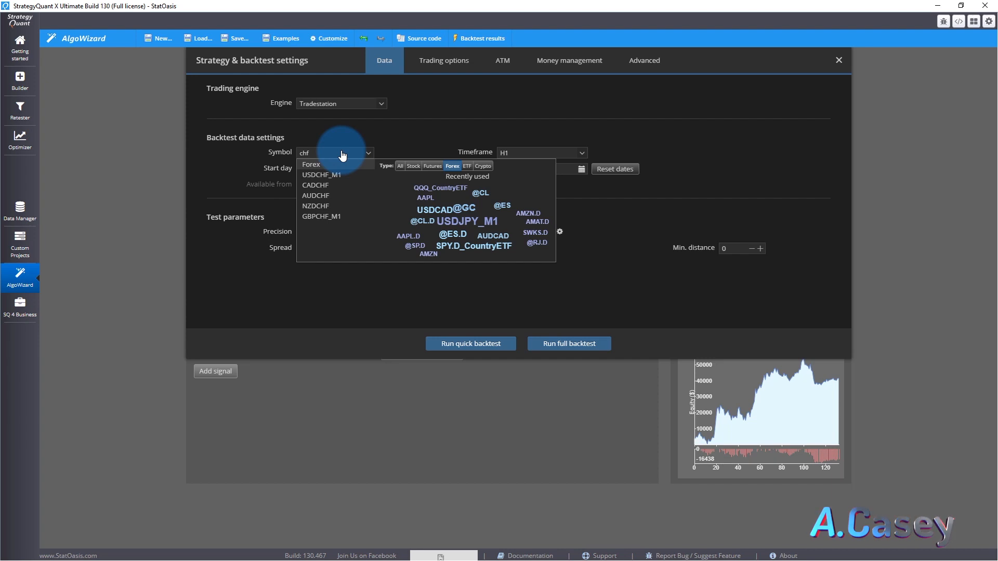
{"action": "left_click", "coordinate": [340, 175]}
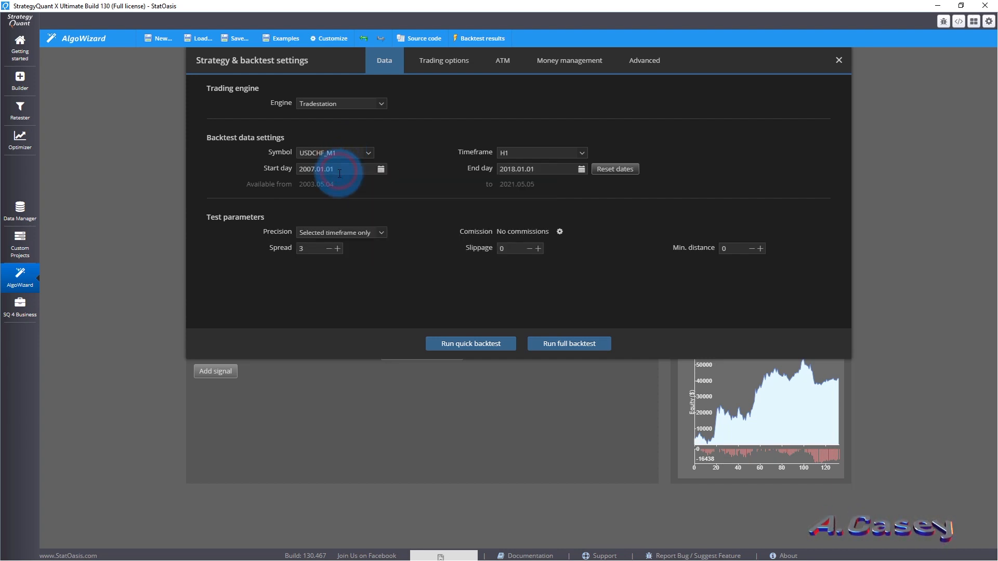
{"action": "left_click", "coordinate": [577, 341]}
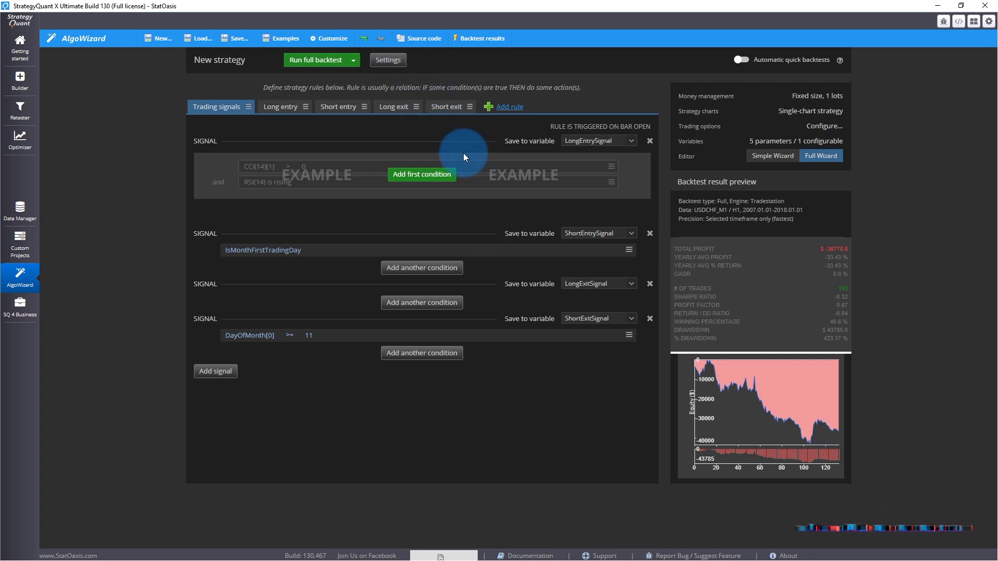
Step: Set the backtest symbol to CADCHF and run the full backtest on it
{"action": "left_click", "coordinate": [393, 61]}
{"action": "left_click", "coordinate": [337, 153]}
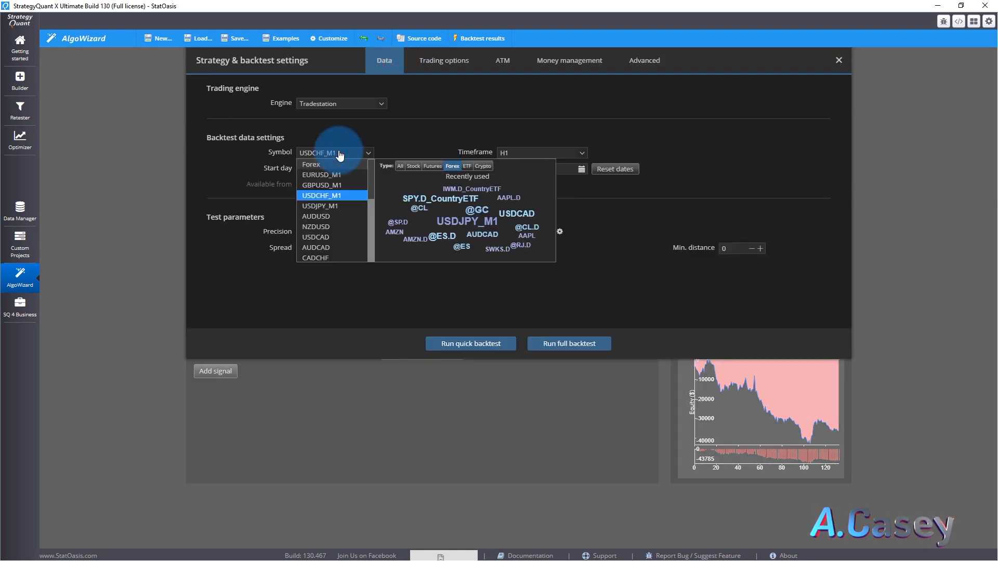
{"action": "type", "text": "chf"}
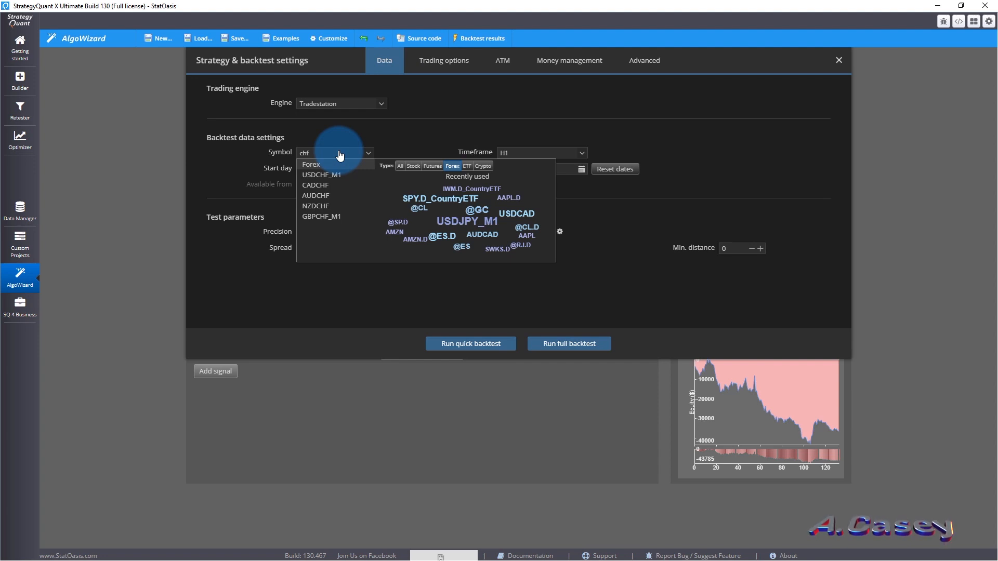
{"action": "left_click", "coordinate": [338, 186]}
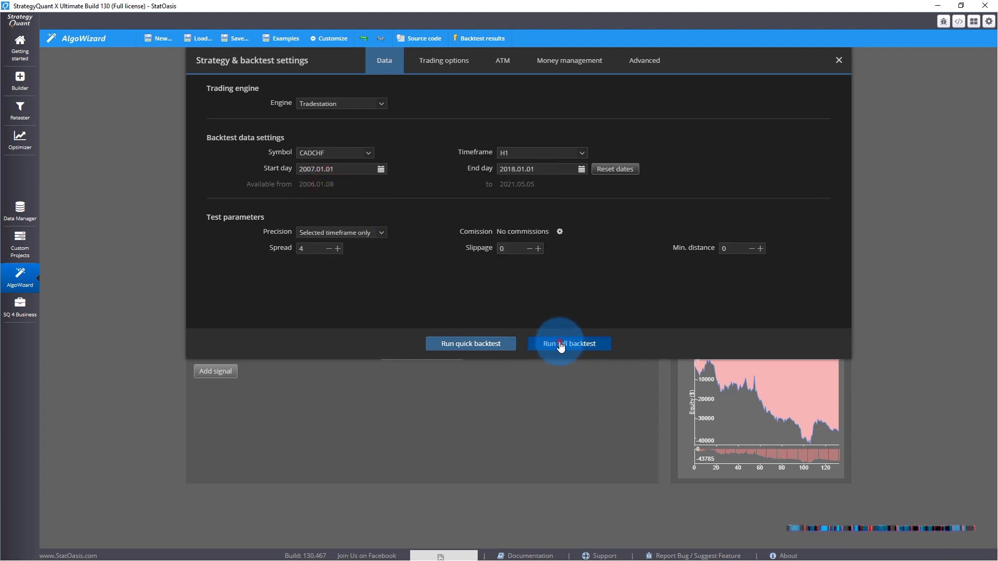
{"action": "left_click", "coordinate": [561, 345]}
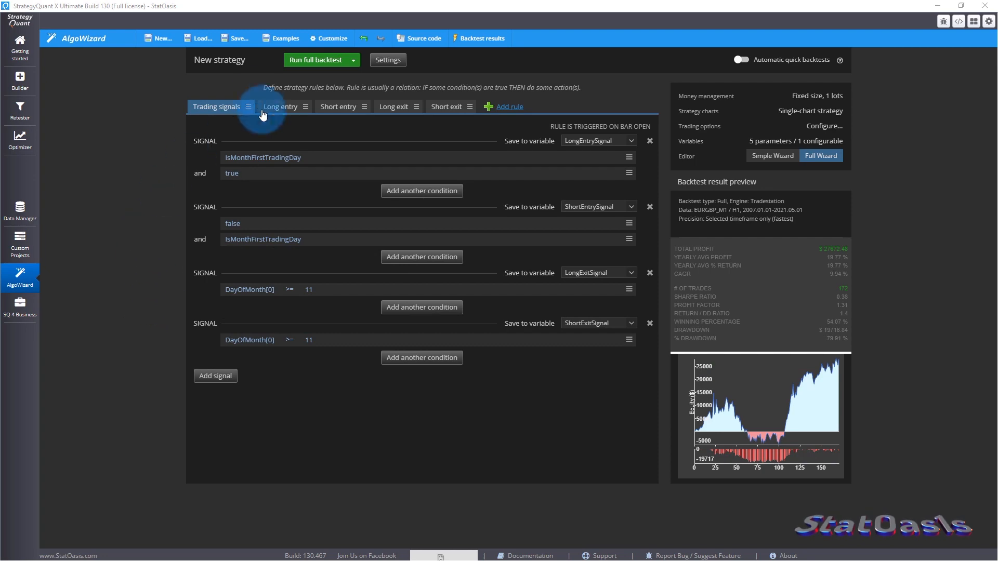
Step: Switch to the Retester and temporarily enlarge the results databank to review its strategies, including the 17 Strategies portfolio
{"action": "left_click", "coordinate": [236, 38]}
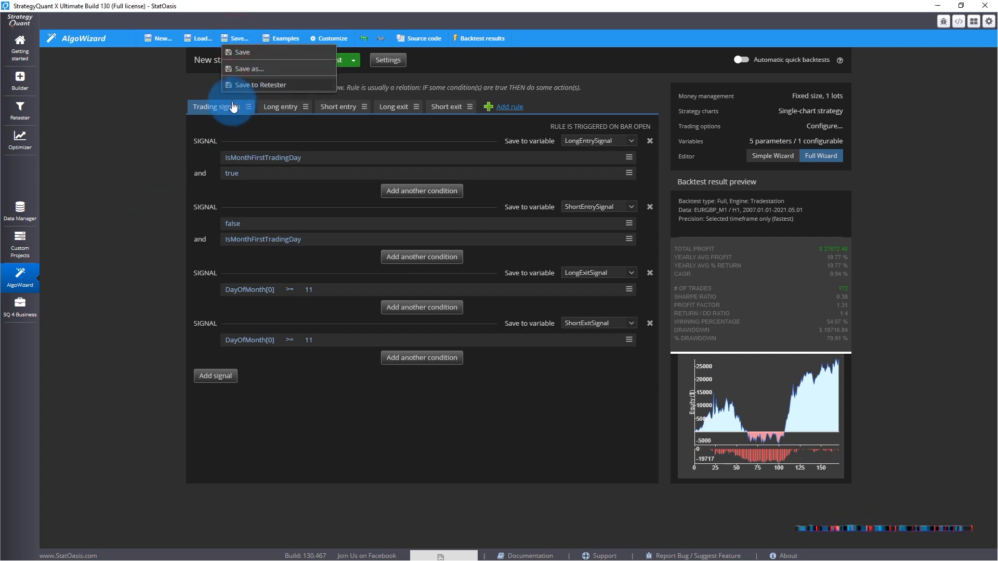
{"action": "left_click", "coordinate": [149, 192]}
{"action": "left_click", "coordinate": [26, 113]}
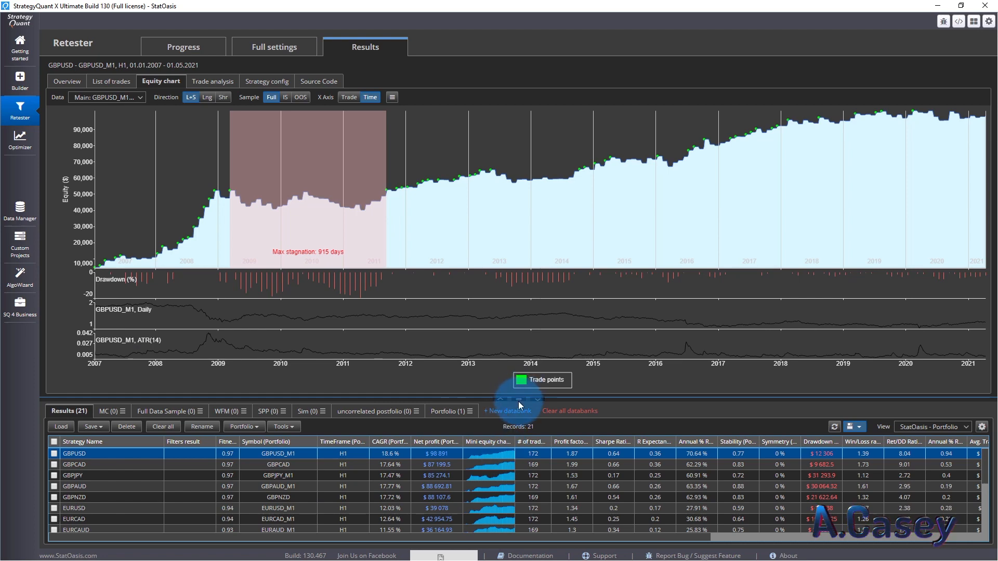
{"action": "left_click_drag", "start_coordinate": [522, 400], "coordinate": [537, 250]}
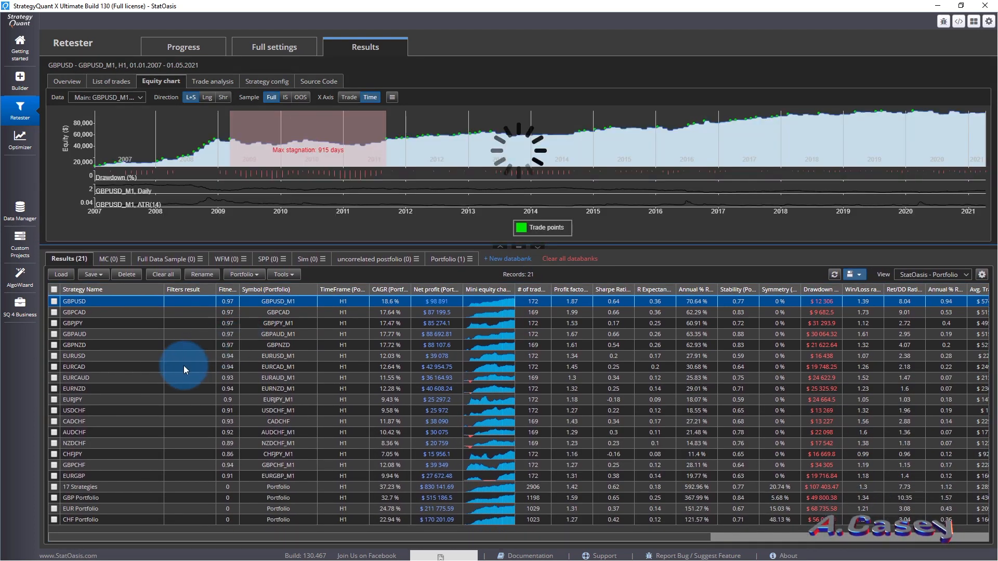
{"action": "left_click", "coordinate": [105, 487]}
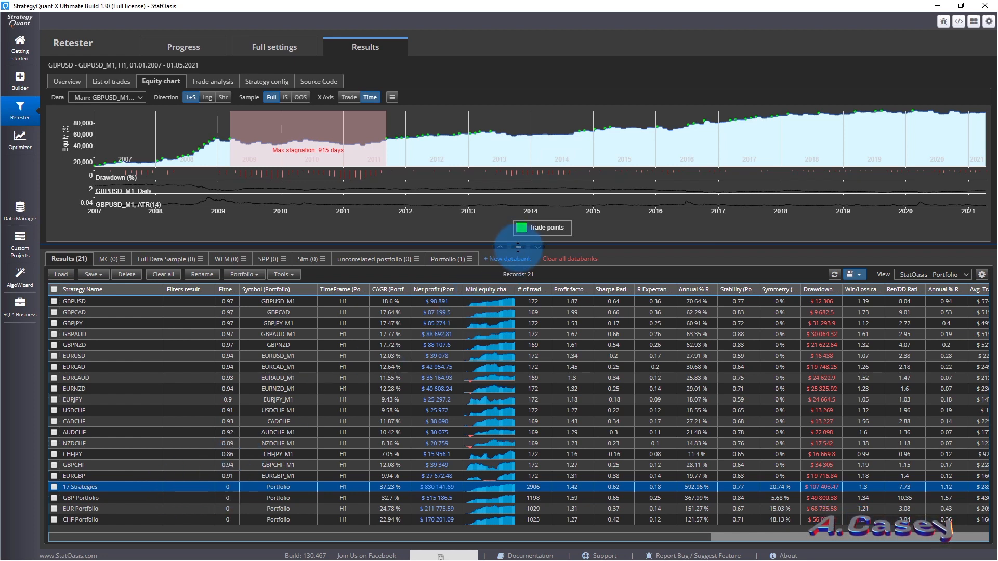
{"action": "left_click_drag", "start_coordinate": [518, 247], "coordinate": [503, 411]}
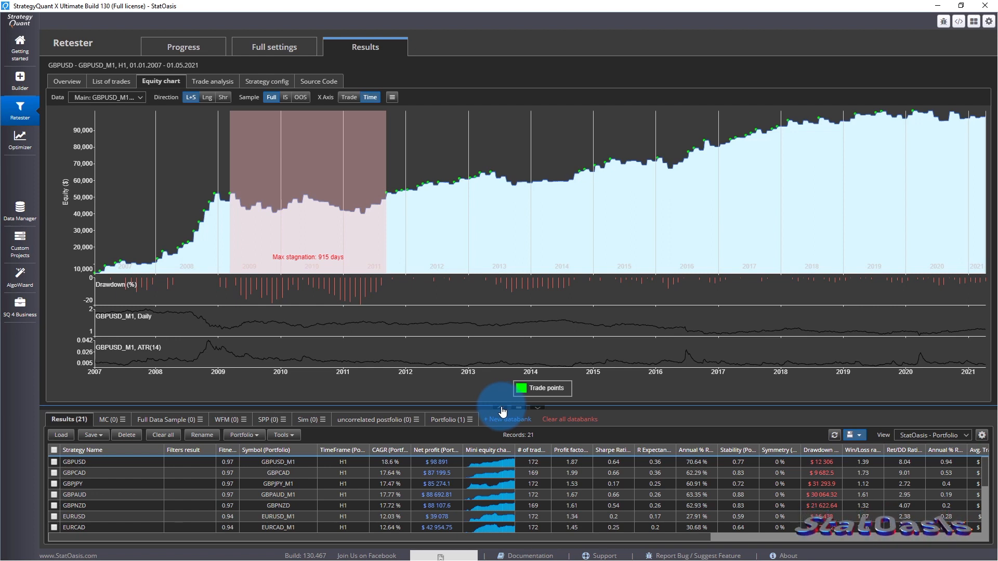
Step: Review the equity charts of the GBPUSD, GBPCAD, GBPJPY, GBPAUD and GBPNZD strategies one after another
{"action": "left_click", "coordinate": [112, 463]}
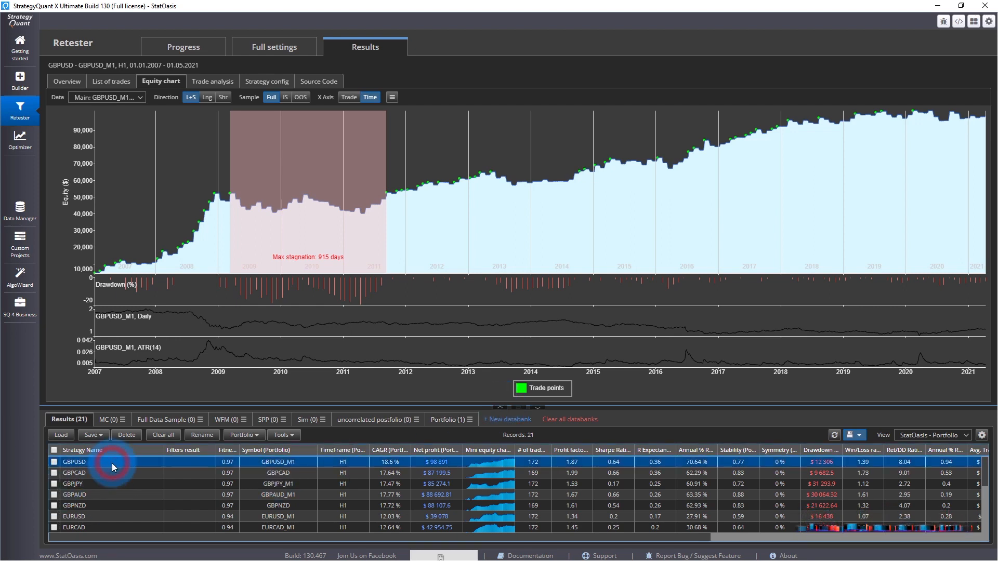
{"action": "left_click", "coordinate": [109, 473]}
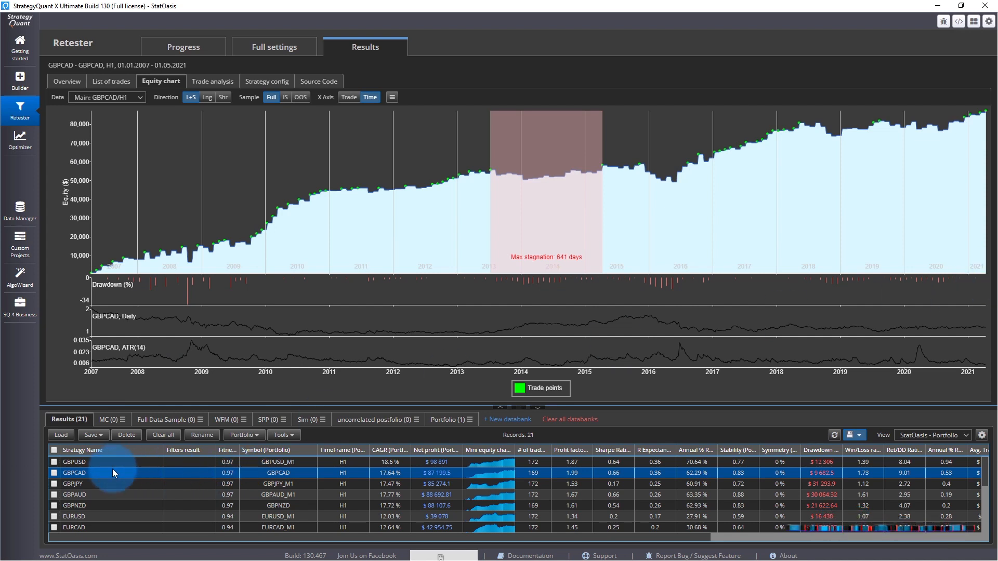
{"action": "left_click", "coordinate": [100, 483]}
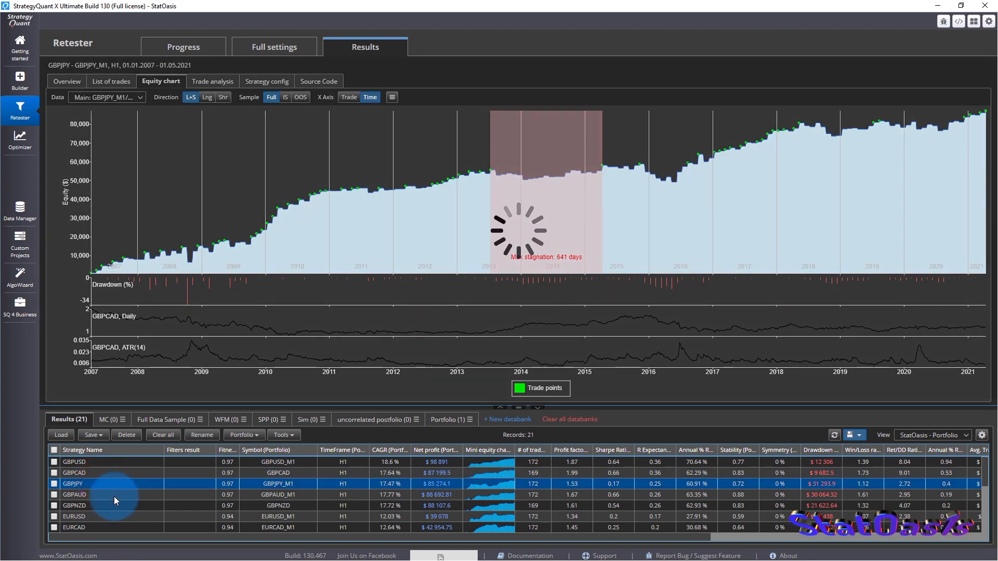
{"action": "left_click", "coordinate": [114, 497]}
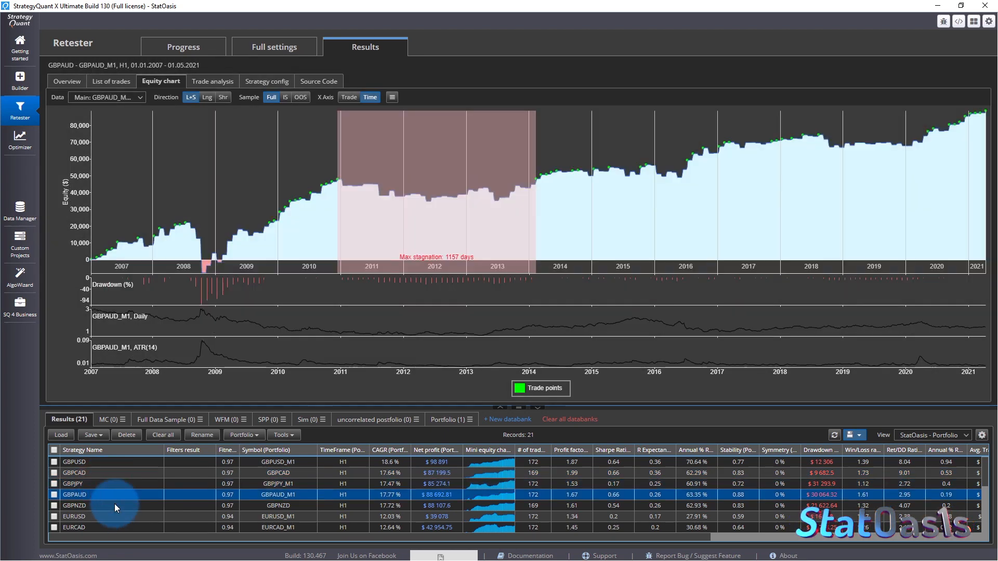
{"action": "left_click", "coordinate": [114, 504]}
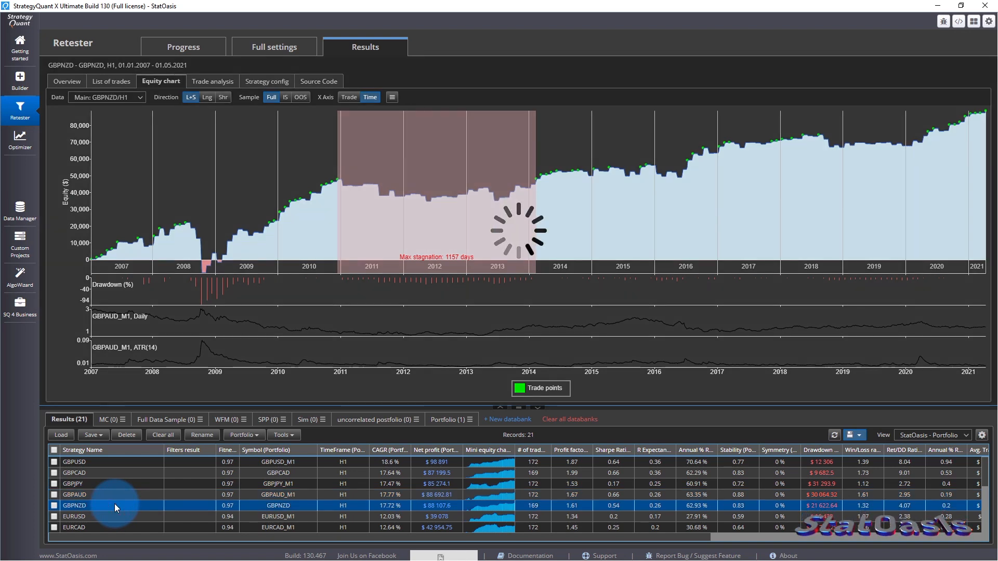
Step: Review the equity charts of the EURCAD, EURCAUD, EURNZD and EURJPY strategies in the results databank
{"action": "scroll", "coordinate": [114, 503], "scroll_direction": "down", "scroll_amount": 4}
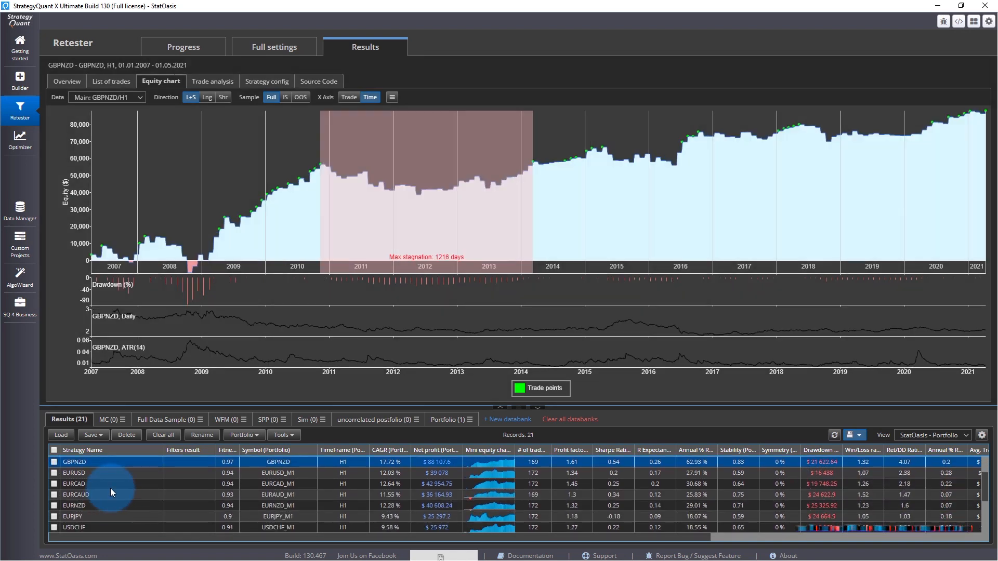
{"action": "left_click", "coordinate": [110, 483]}
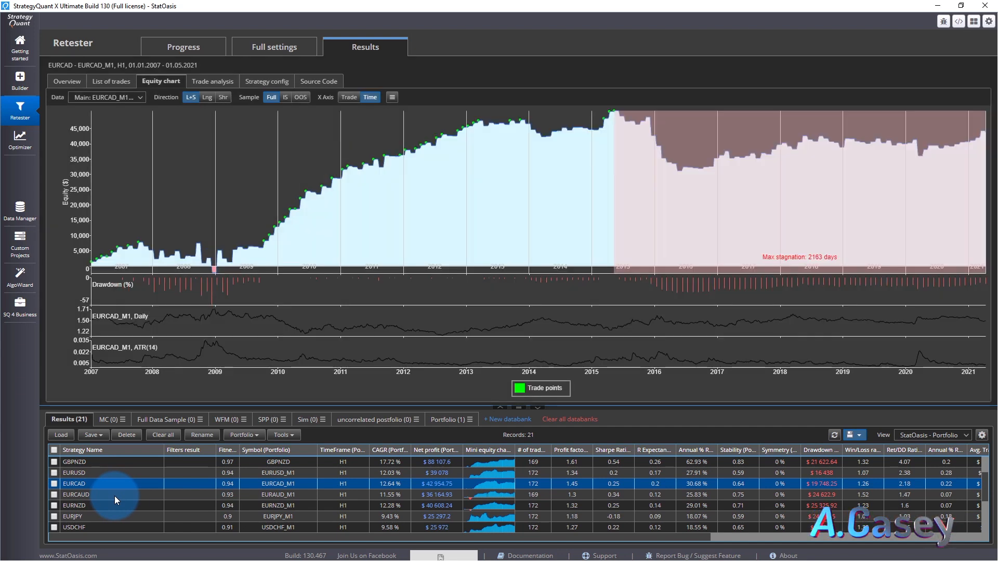
{"action": "left_click", "coordinate": [114, 496]}
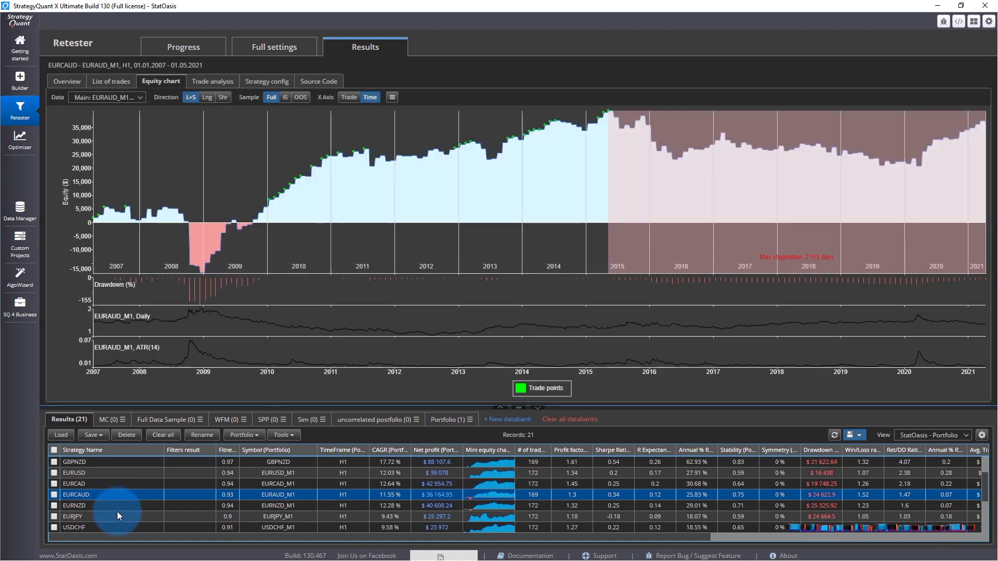
{"action": "left_click", "coordinate": [119, 505]}
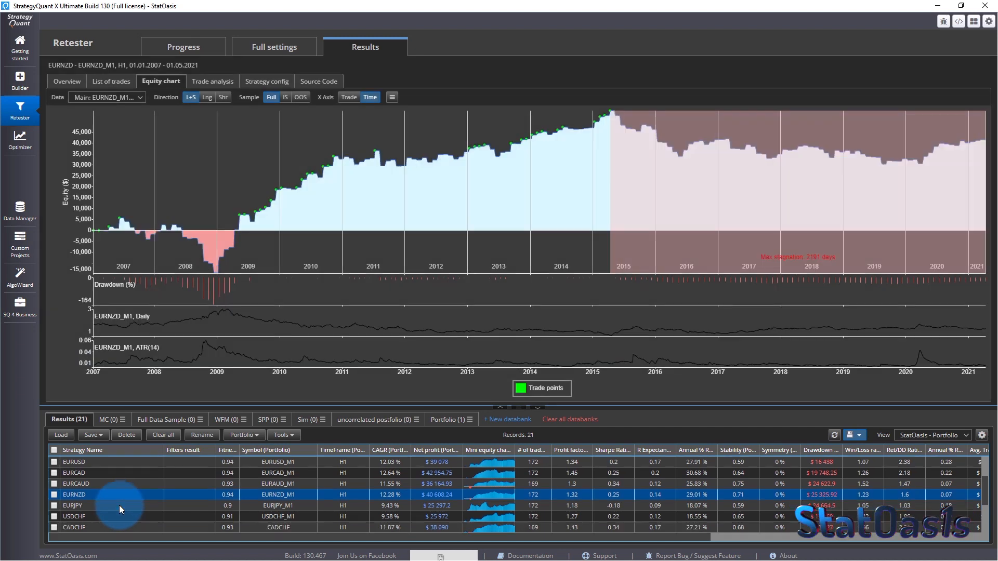
{"action": "scroll", "coordinate": [119, 506], "scroll_direction": "down", "scroll_amount": 1}
{"action": "left_click", "coordinate": [118, 503]}
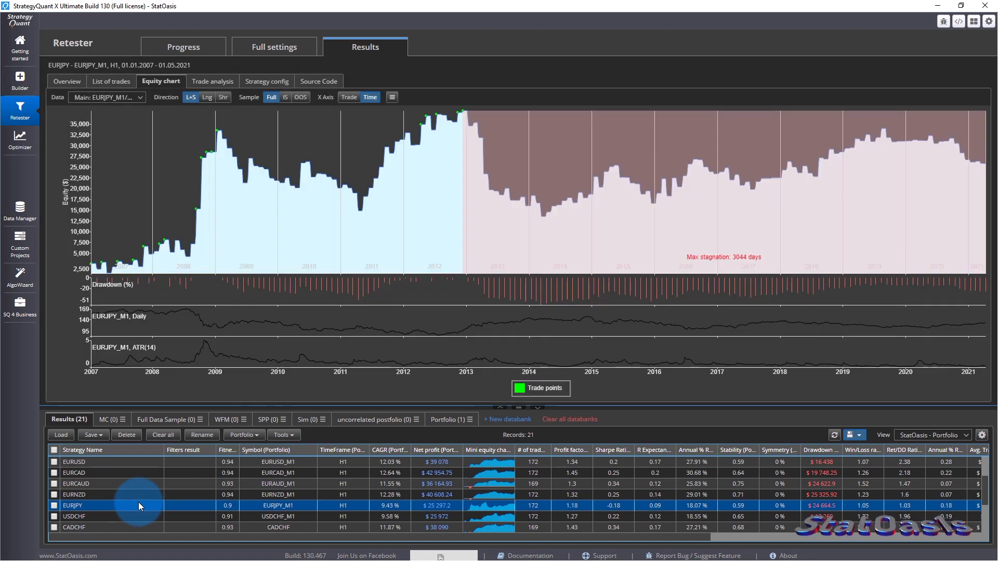
Step: Review the equity charts of the AUDCHF and NZDCHF strategies
{"action": "scroll", "coordinate": [138, 502], "scroll_direction": "down", "scroll_amount": 4}
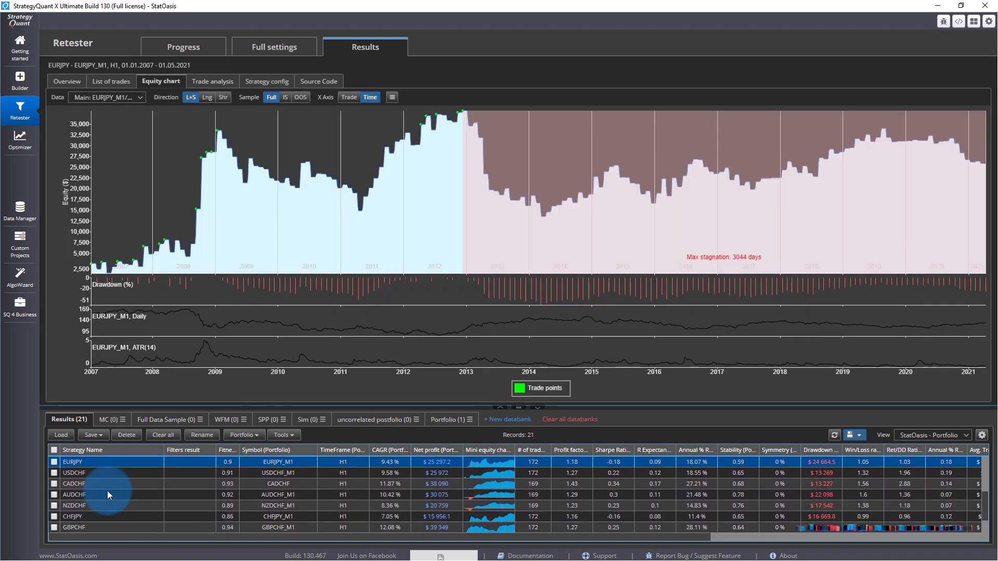
{"action": "left_click", "coordinate": [107, 494]}
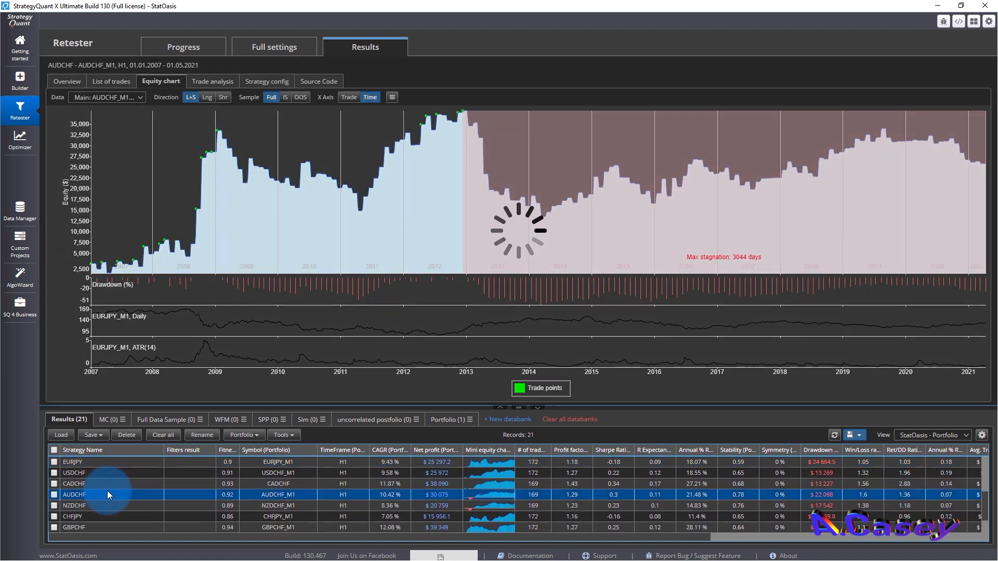
{"action": "left_click", "coordinate": [113, 506]}
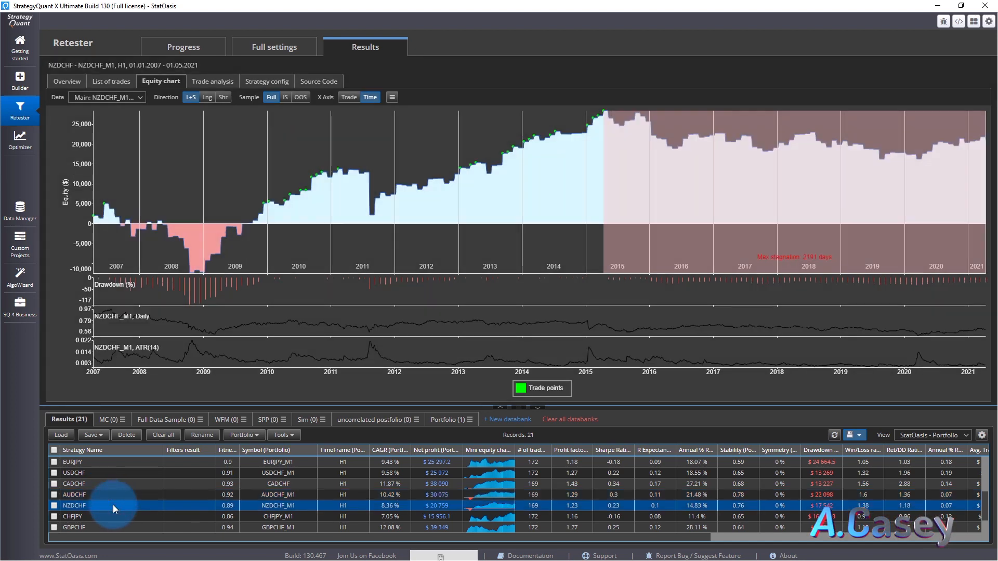
Step: Give the equity chart slightly more height and show the equity curve of the CHF Portfolio
{"action": "scroll", "coordinate": [114, 502], "scroll_direction": "down", "scroll_amount": 5}
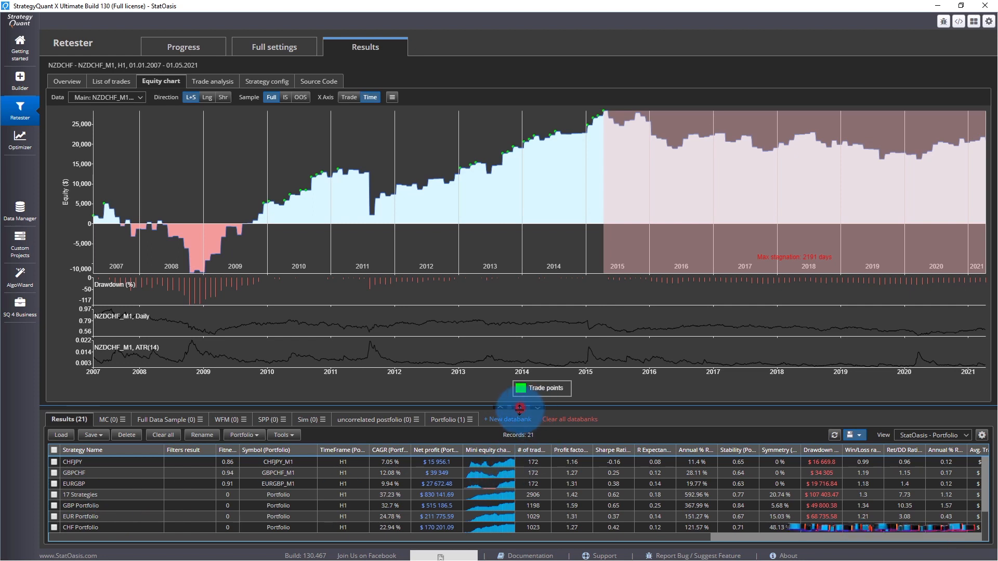
{"action": "left_click_drag", "start_coordinate": [523, 408], "coordinate": [522, 422]}
{"action": "scroll", "coordinate": [222, 509], "scroll_direction": "down", "scroll_amount": 2}
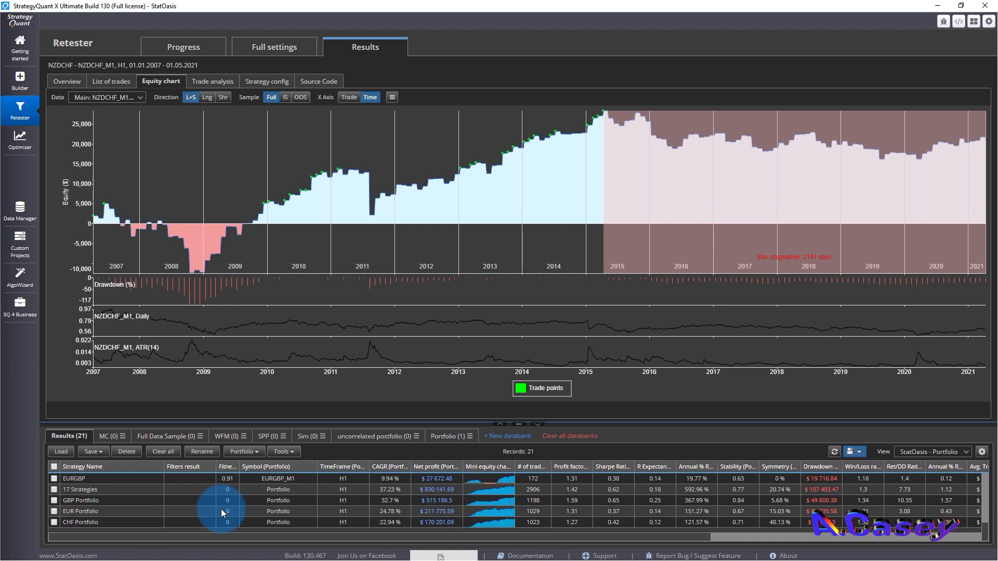
{"action": "left_click", "coordinate": [126, 524]}
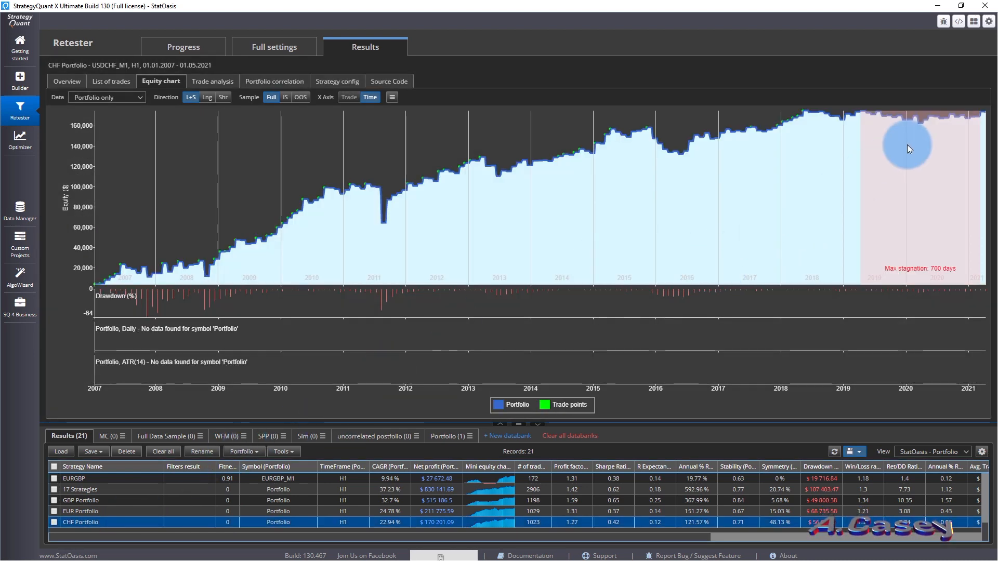
Step: Compute the CHF Portfolio's correlation matrix based on daily profit/loss and examine the CADCHF row
{"action": "mouse_move", "coordinate": [861, 118]}
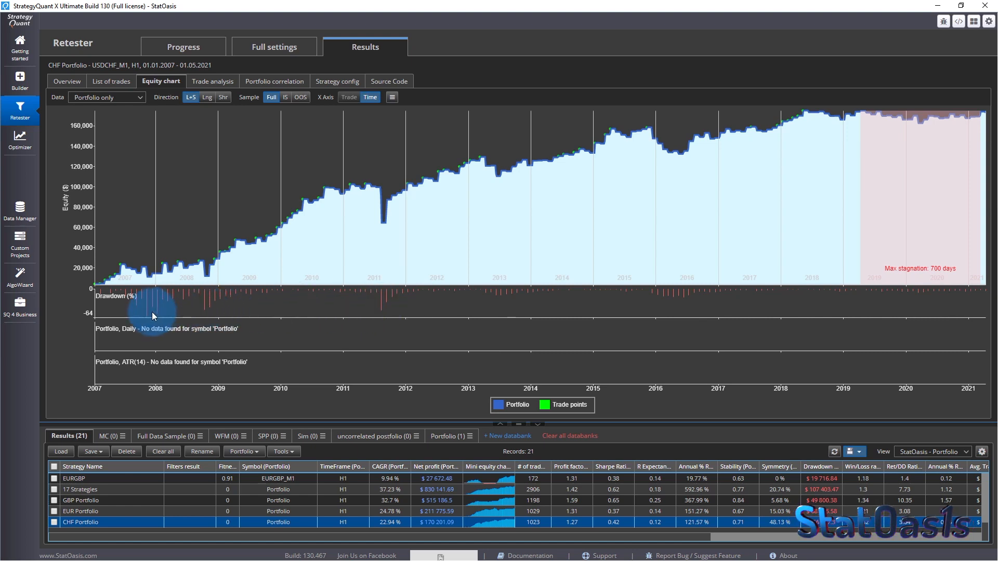
{"action": "left_click", "coordinate": [274, 81]}
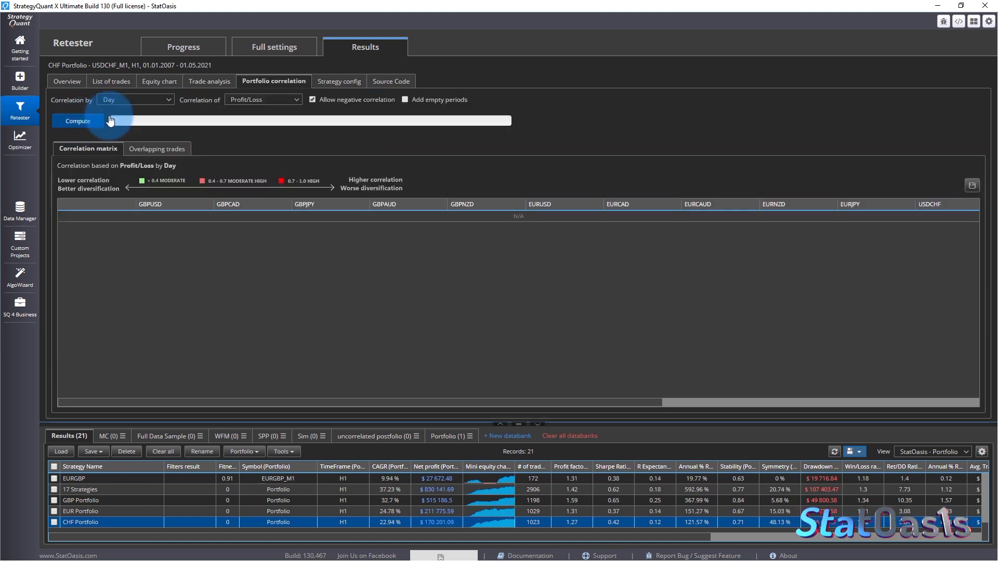
{"action": "left_click", "coordinate": [83, 121]}
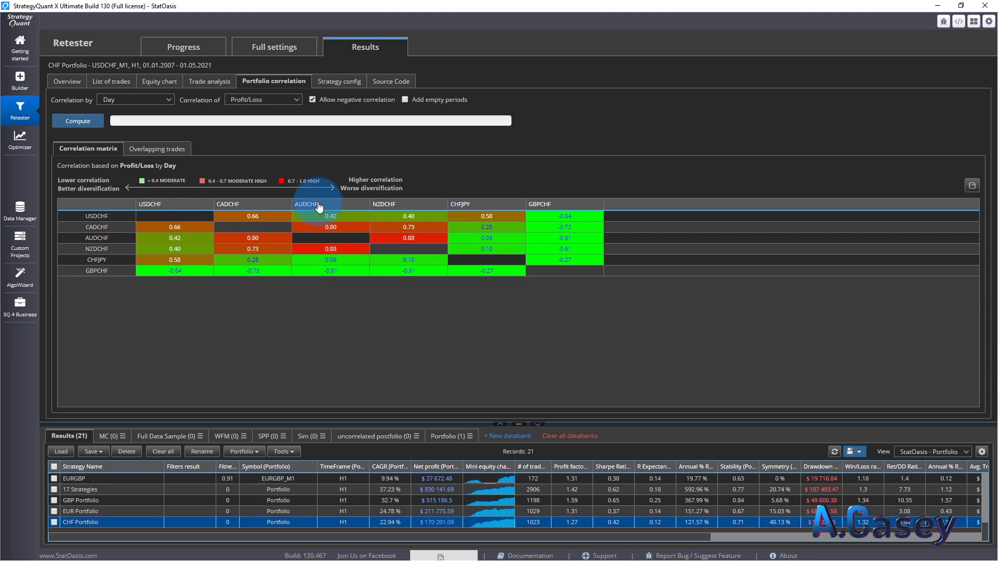
{"action": "left_click", "coordinate": [257, 227]}
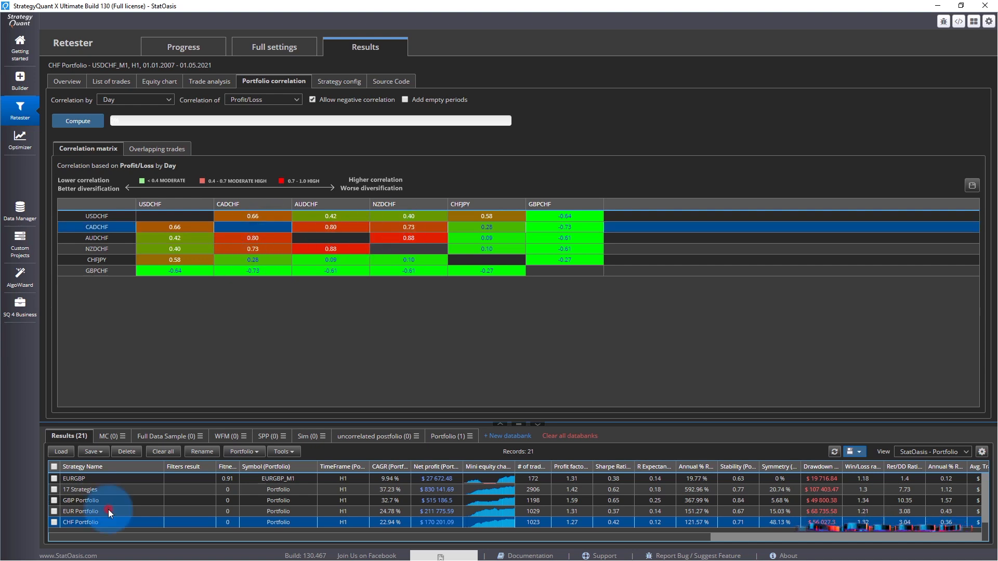
Step: Show the equity chart of the EUR Portfolio from the results databank
{"action": "left_click", "coordinate": [108, 510]}
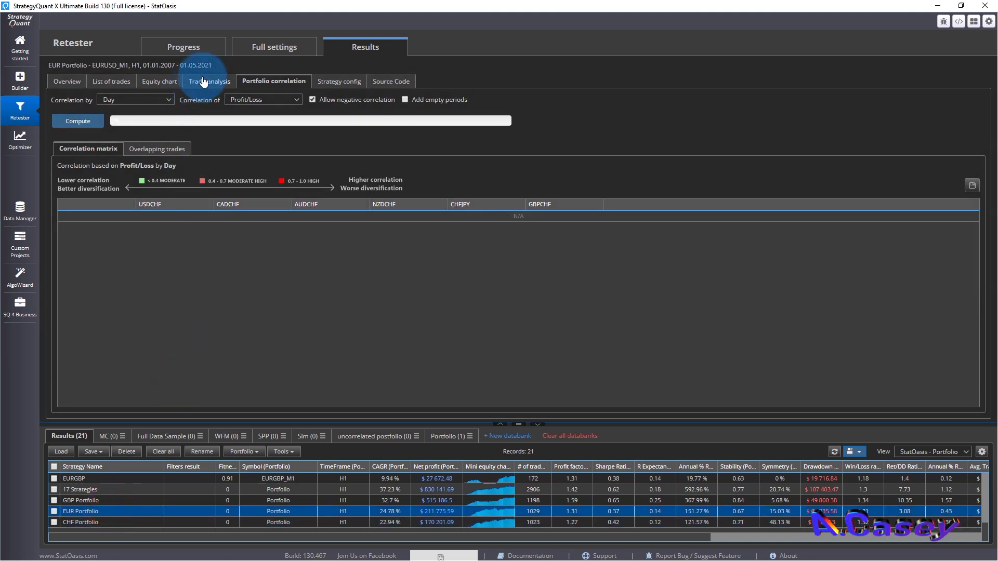
{"action": "left_click", "coordinate": [161, 82]}
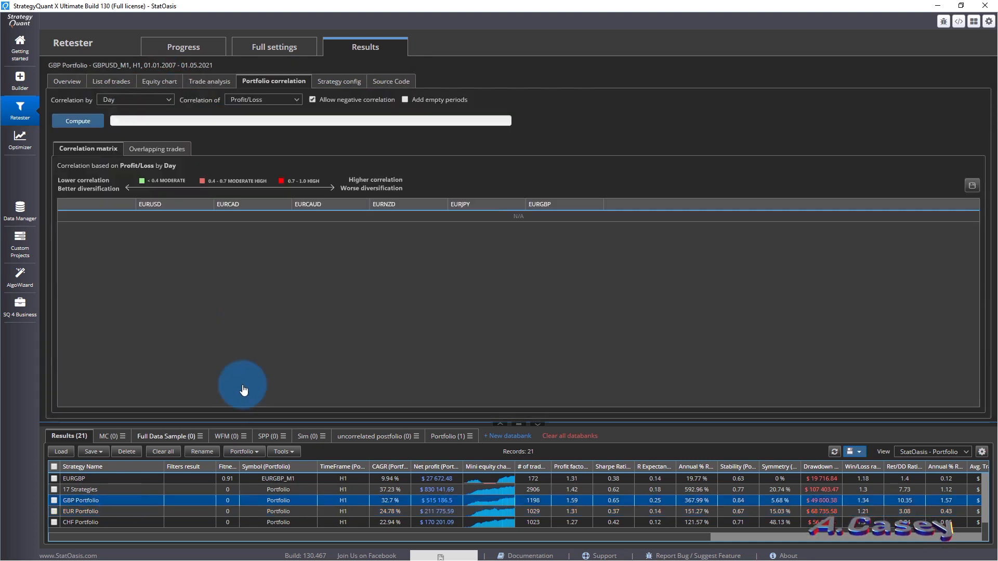
Step: Review the GBP Portfolio's equity chart and compute its correlation matrix based on daily profit/loss
{"action": "left_click", "coordinate": [160, 83]}
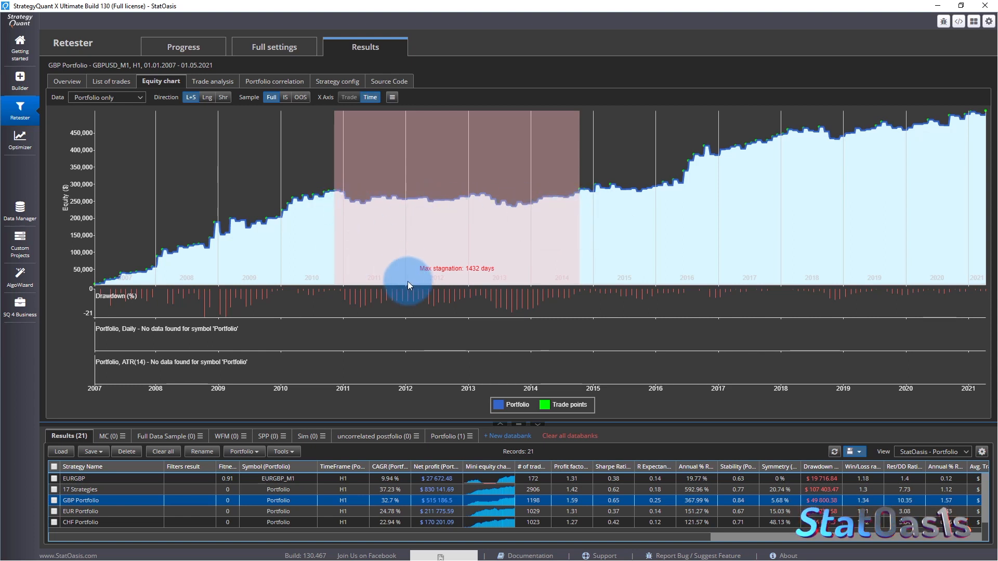
{"action": "left_click", "coordinate": [284, 81]}
{"action": "left_click", "coordinate": [74, 120]}
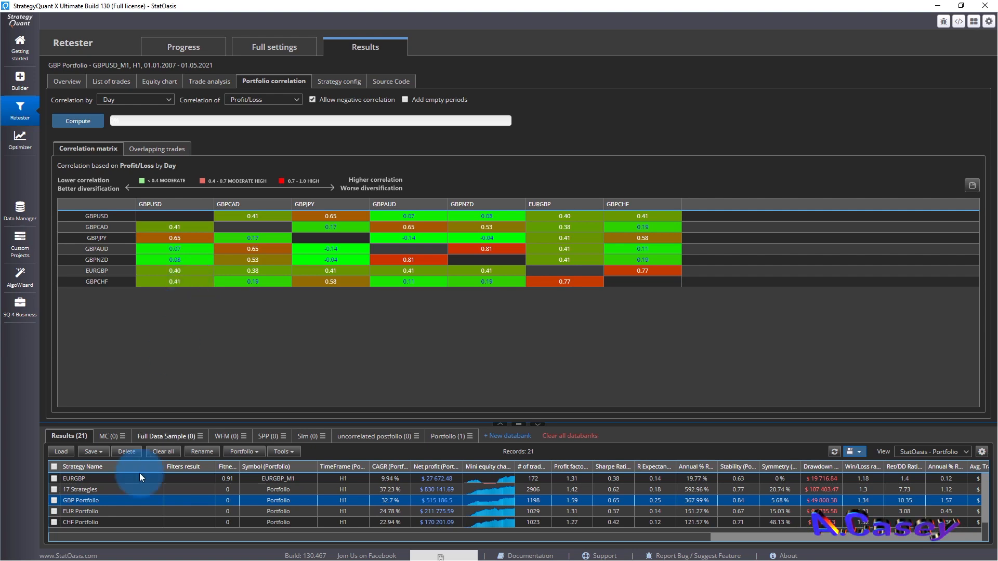
Step: Show the equity chart of the 17 Strategies portfolio and examine its curve over the most recent years
{"action": "left_click", "coordinate": [100, 491]}
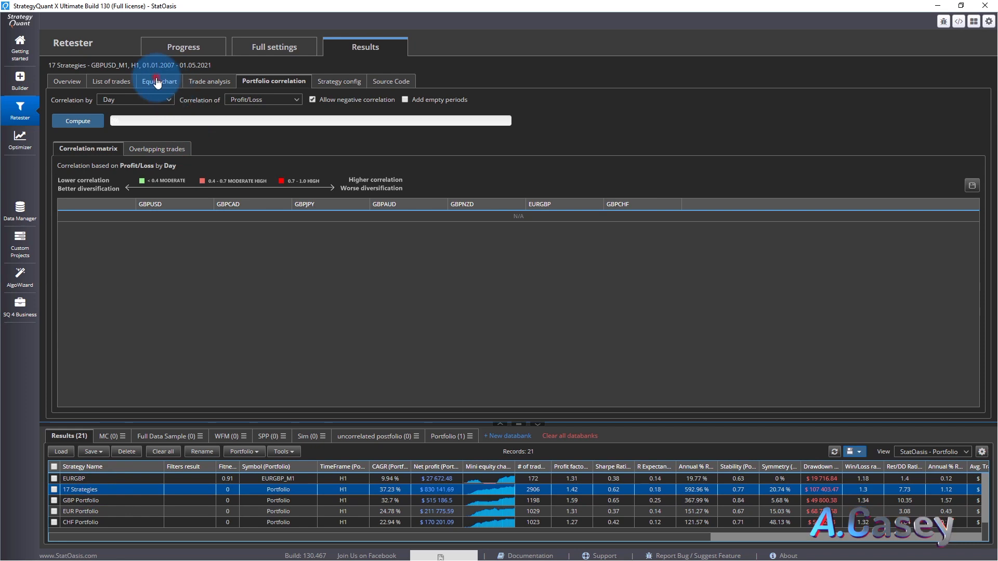
{"action": "left_click", "coordinate": [157, 82]}
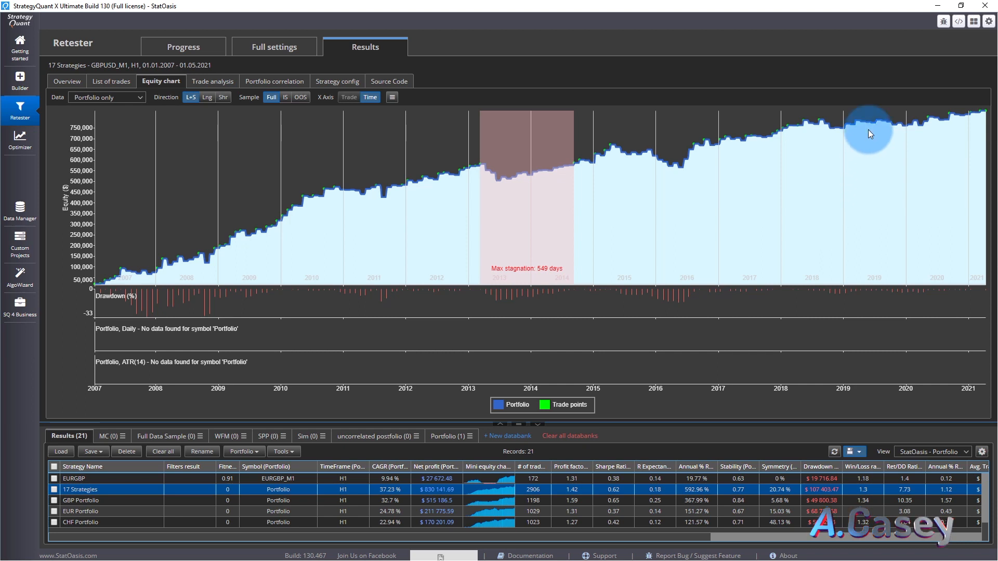
{"action": "mouse_move", "coordinate": [876, 128]}
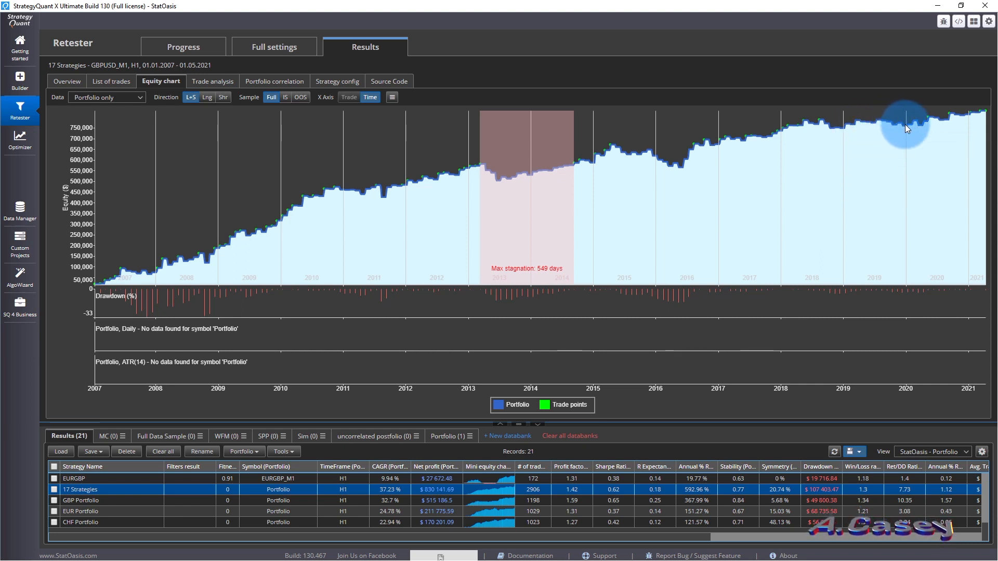